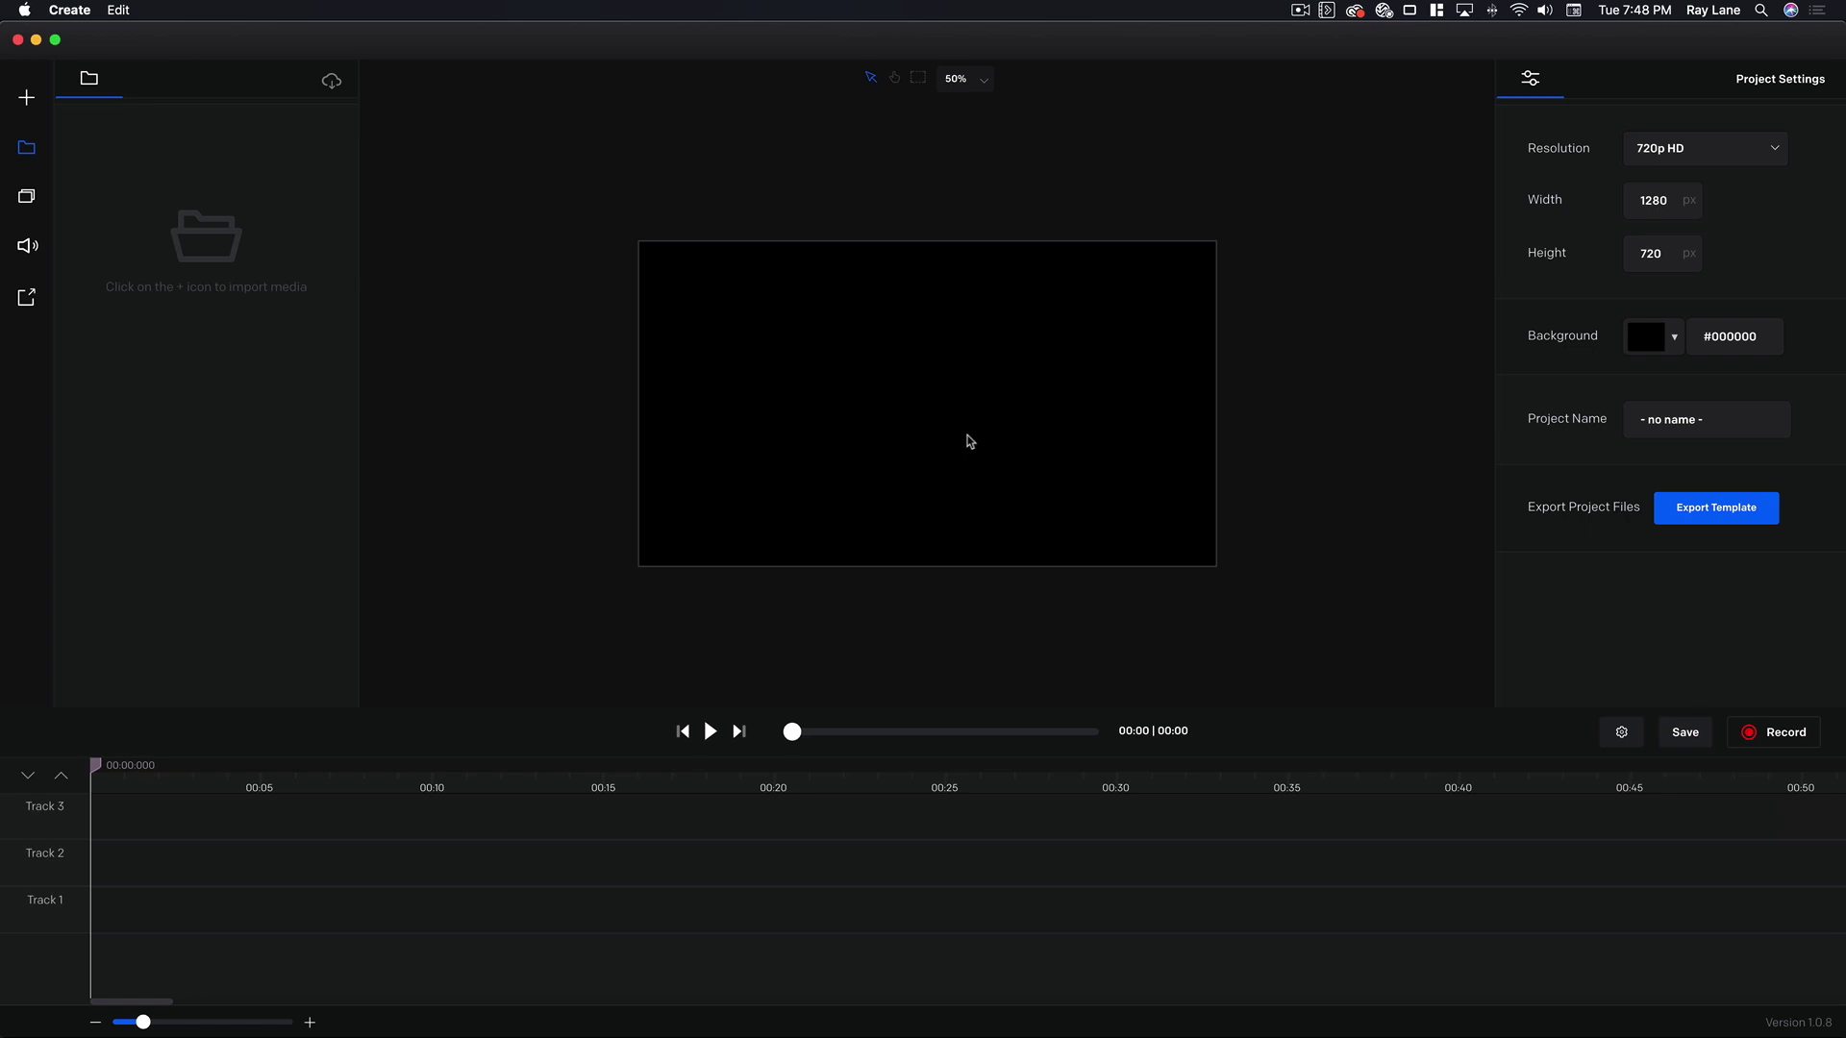
Step: Add a placeholder text clip from the Text panel, delete it, and show the Pop Music Library
{"action": "scroll", "coordinate": [969, 442], "scroll_direction": "up", "scroll_amount": 1}
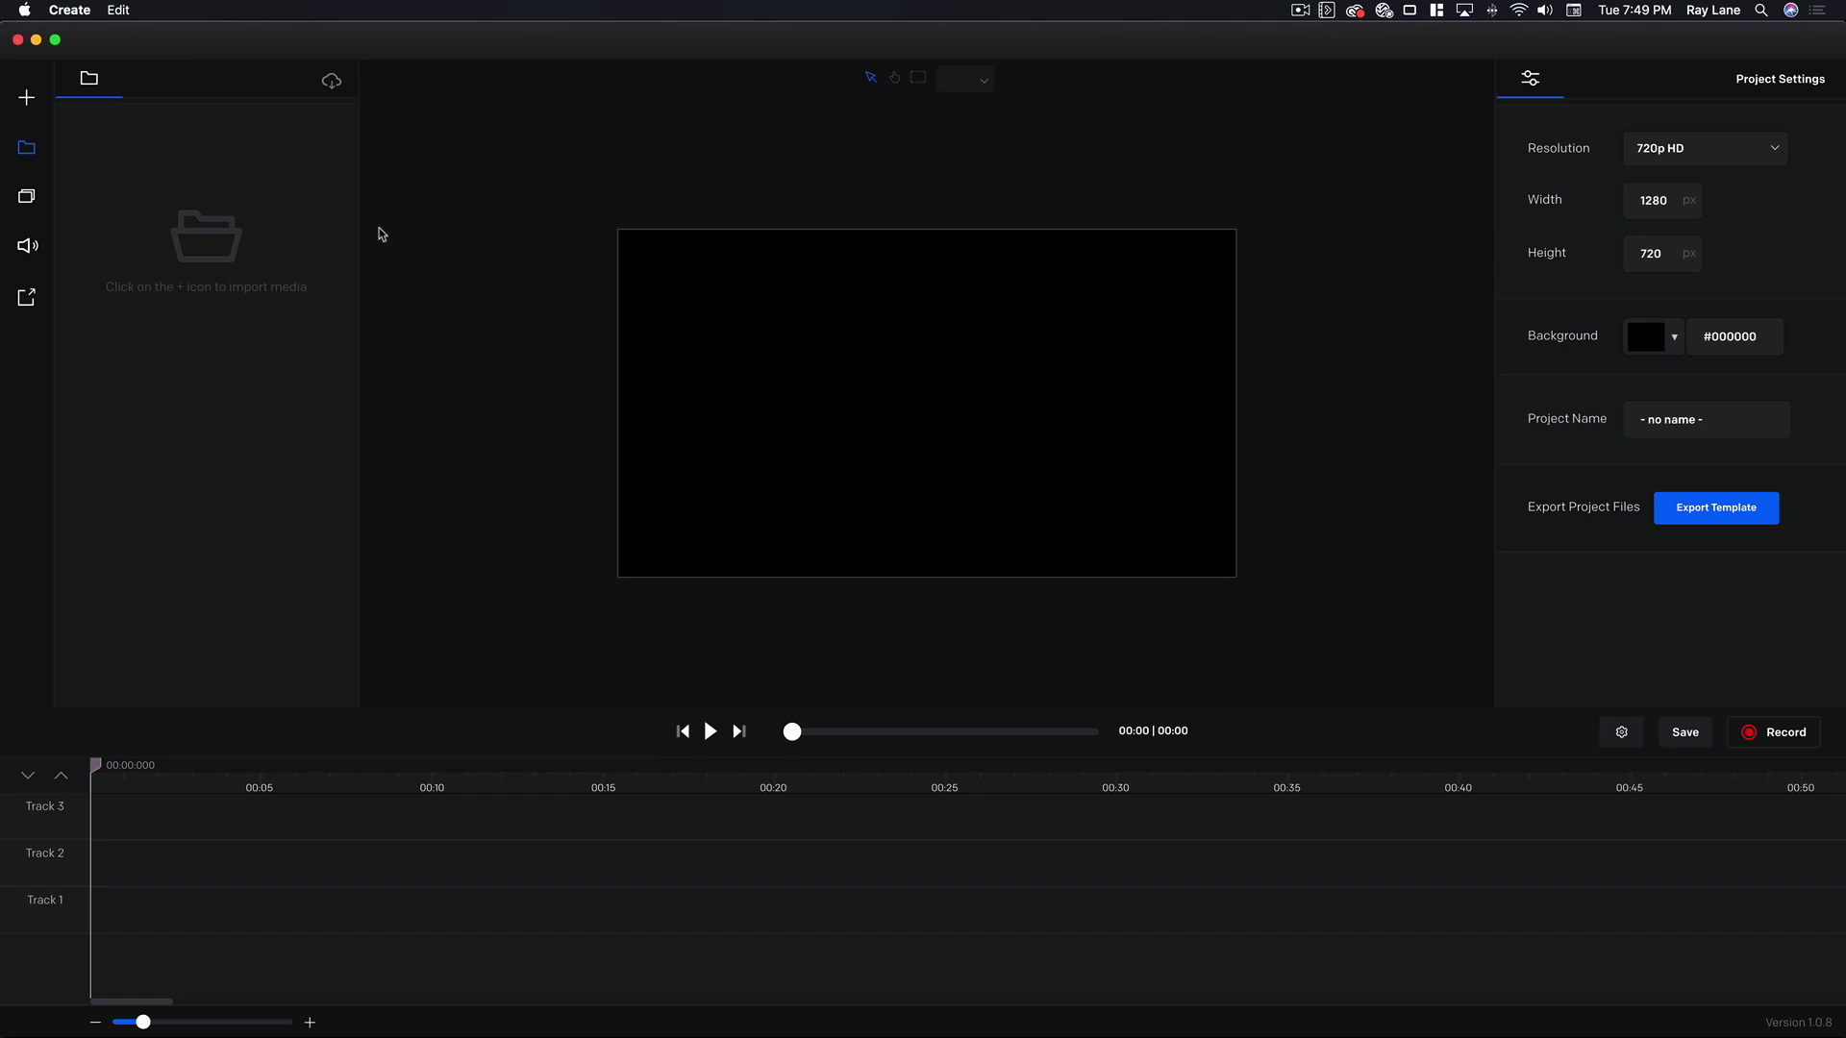
{"action": "scroll", "coordinate": [499, 290], "scroll_direction": "up", "scroll_amount": 2}
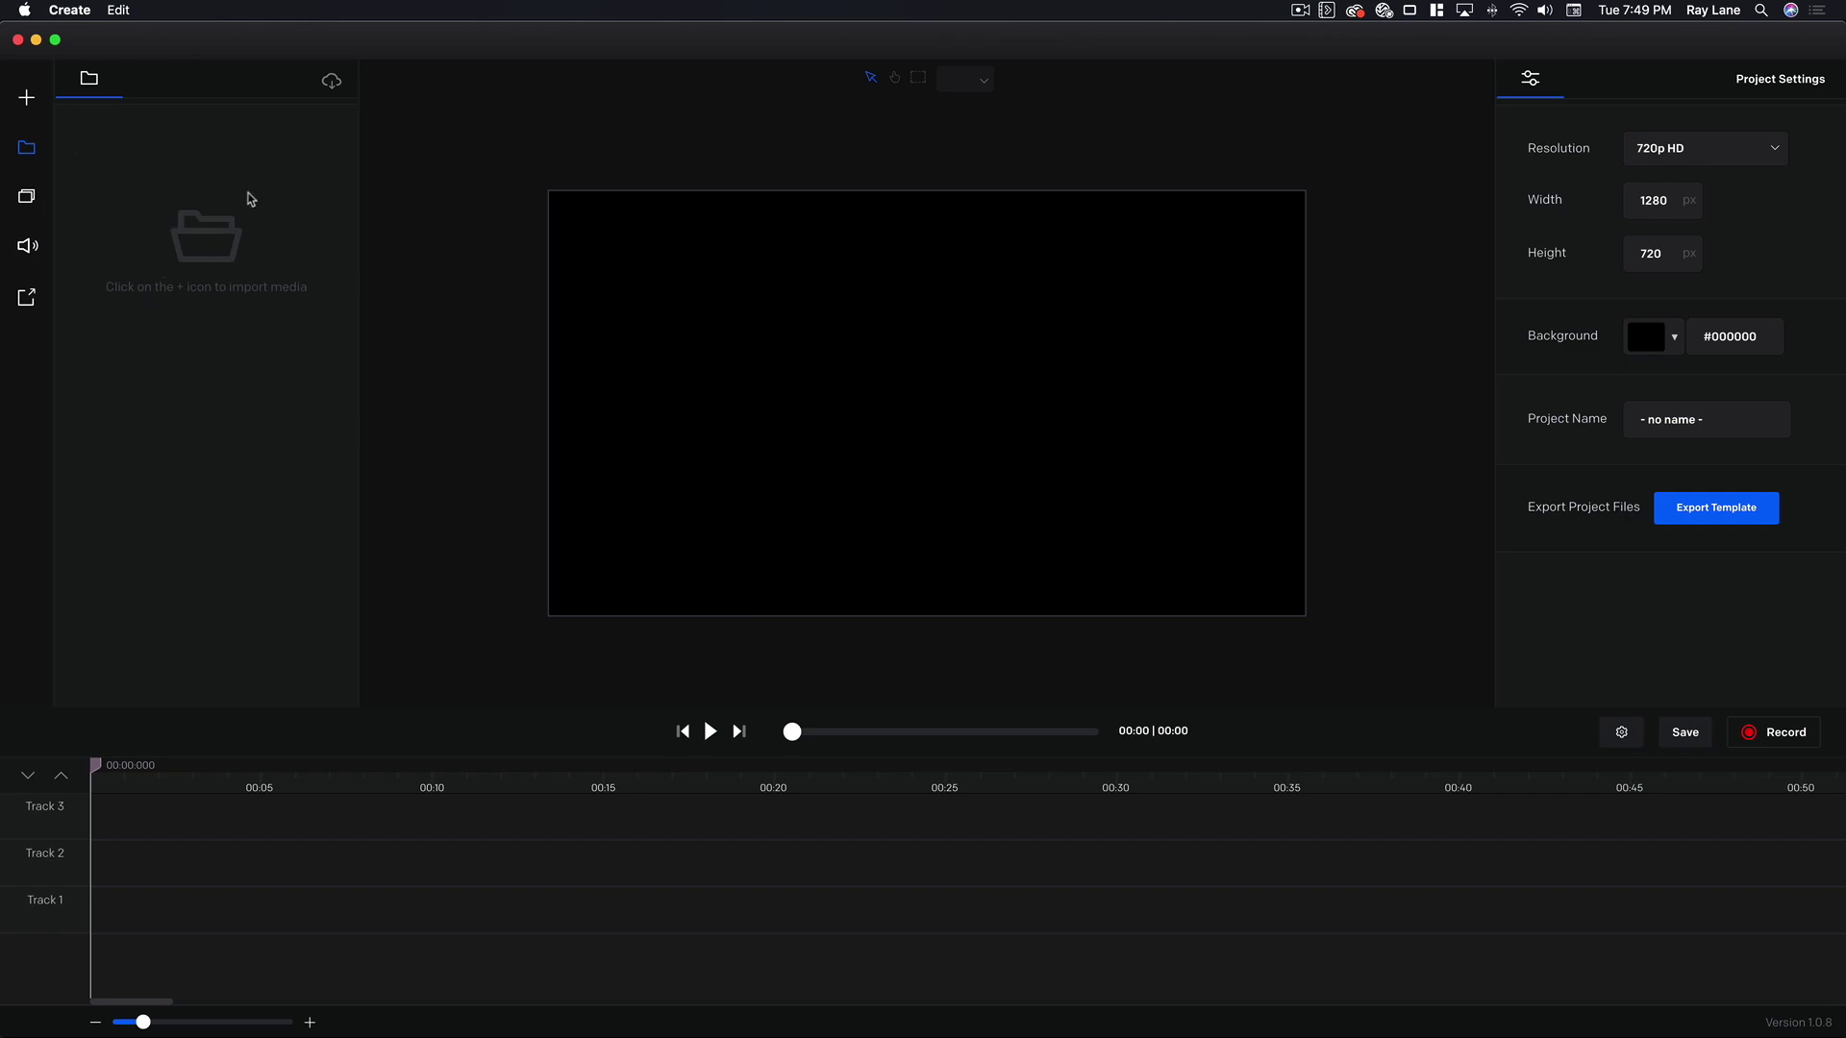
{"action": "left_click", "coordinate": [27, 196]}
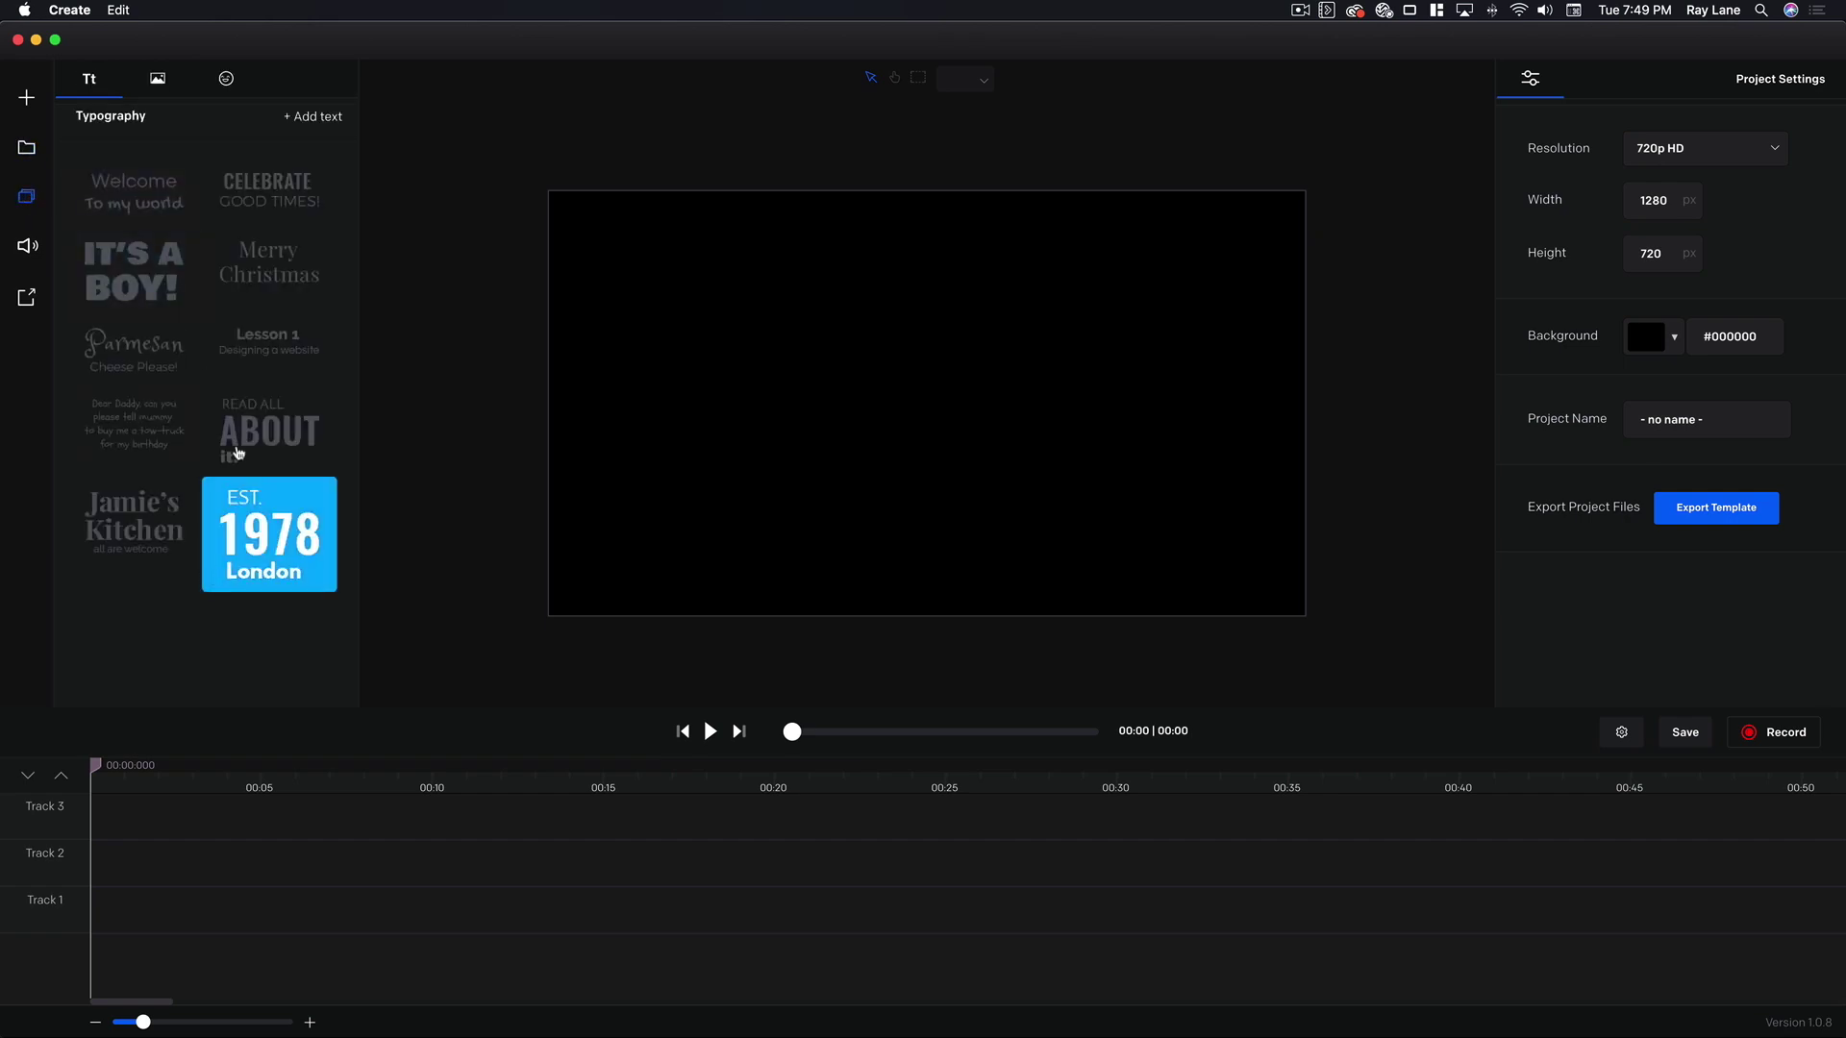
{"action": "left_click", "coordinate": [334, 125]}
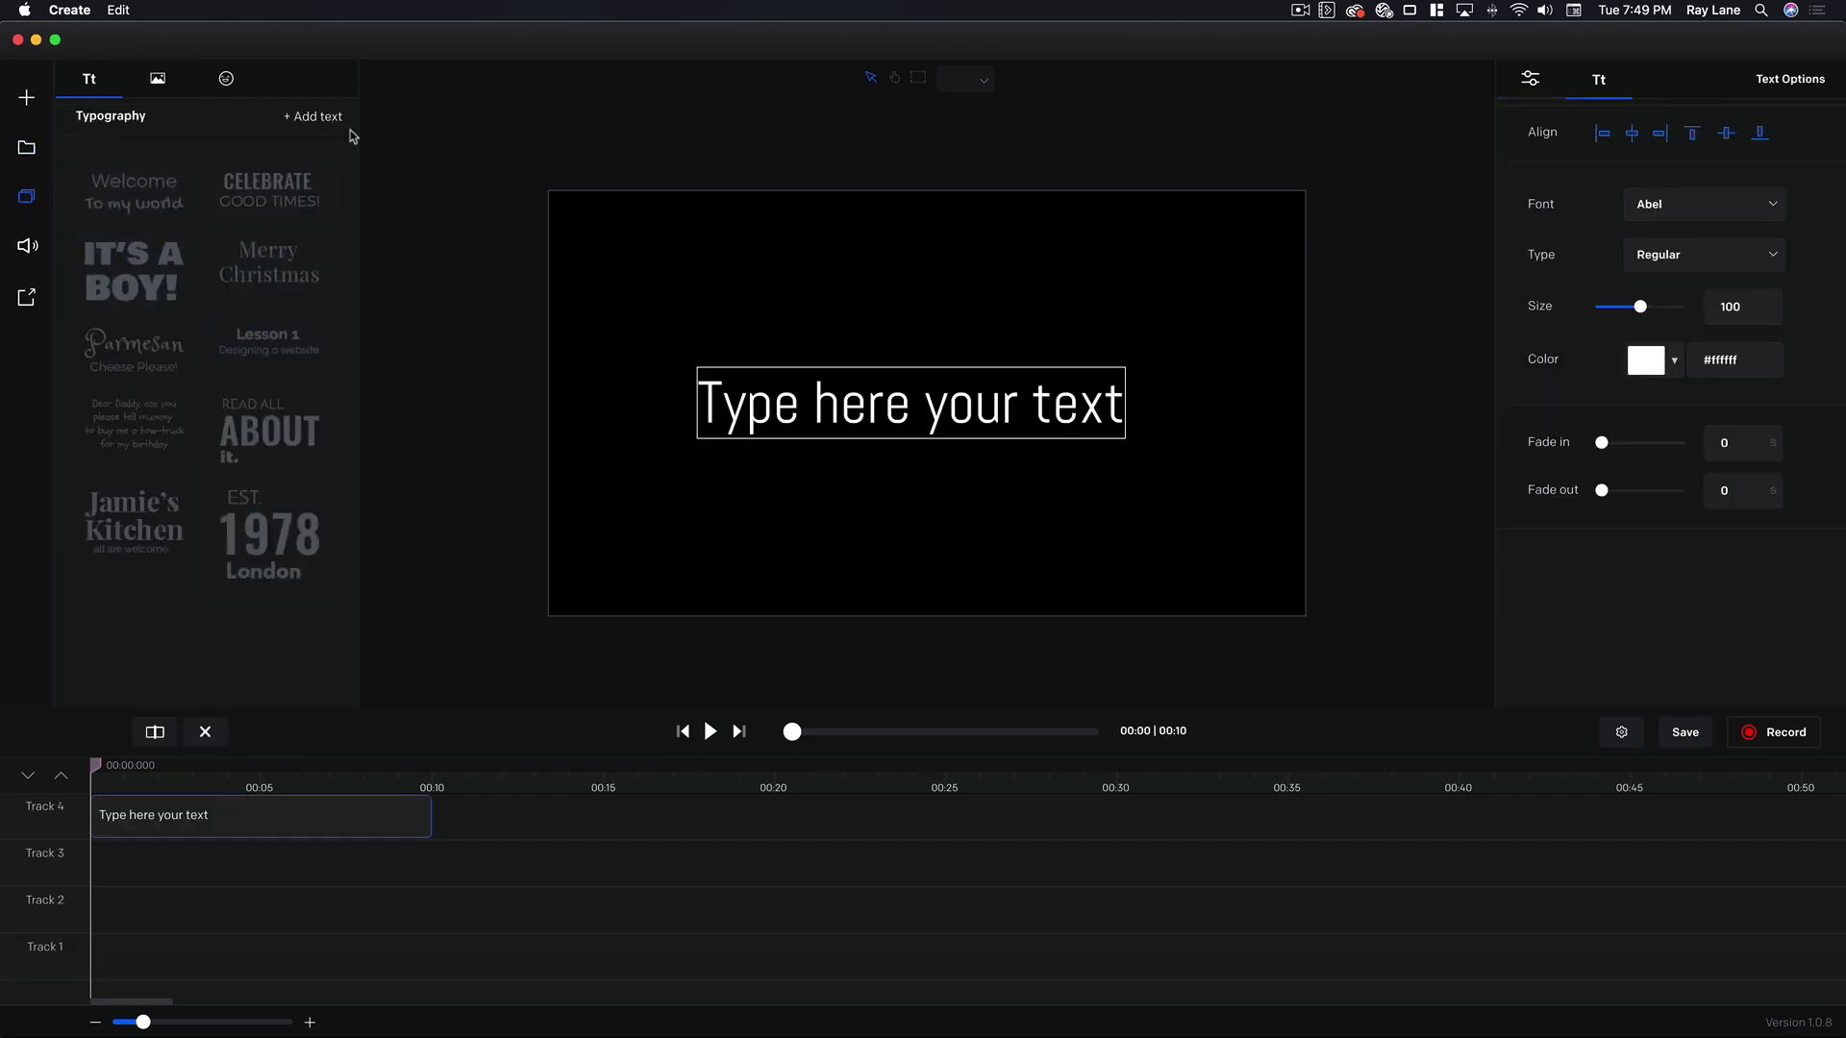
{"action": "left_click", "coordinate": [205, 733]}
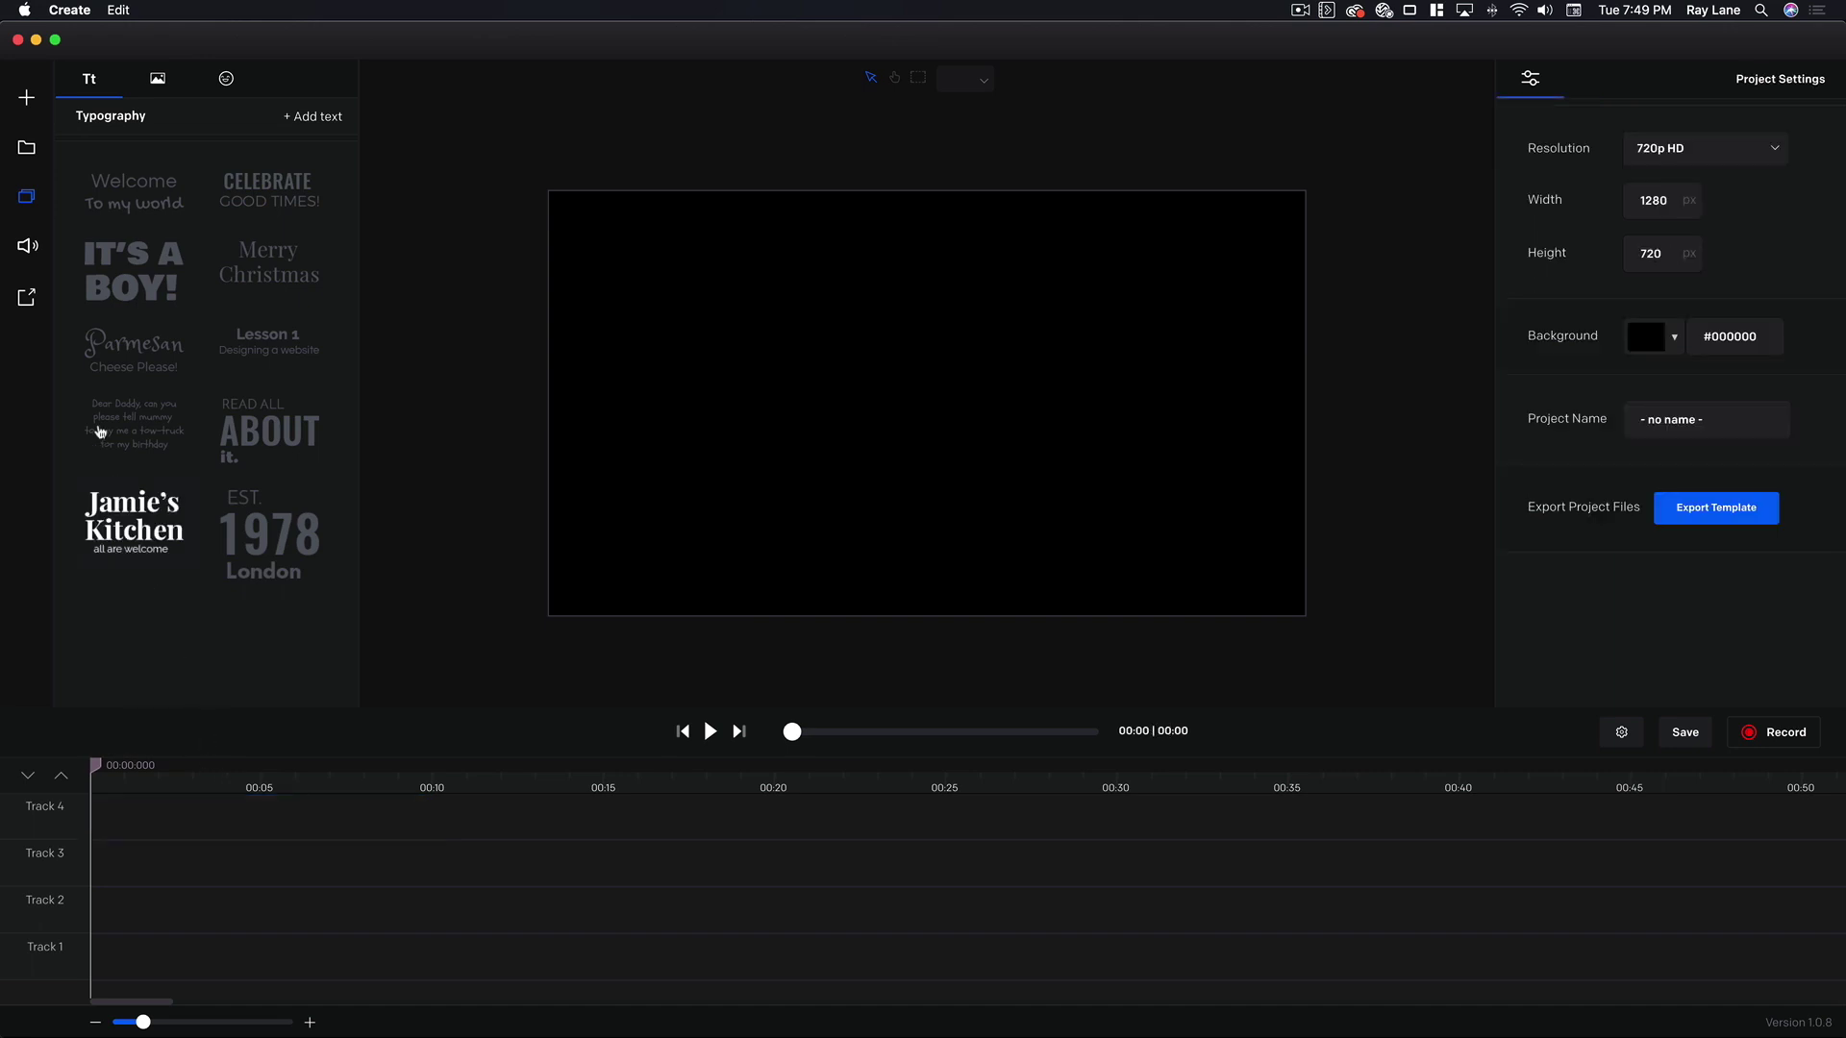
{"action": "left_click", "coordinate": [23, 245]}
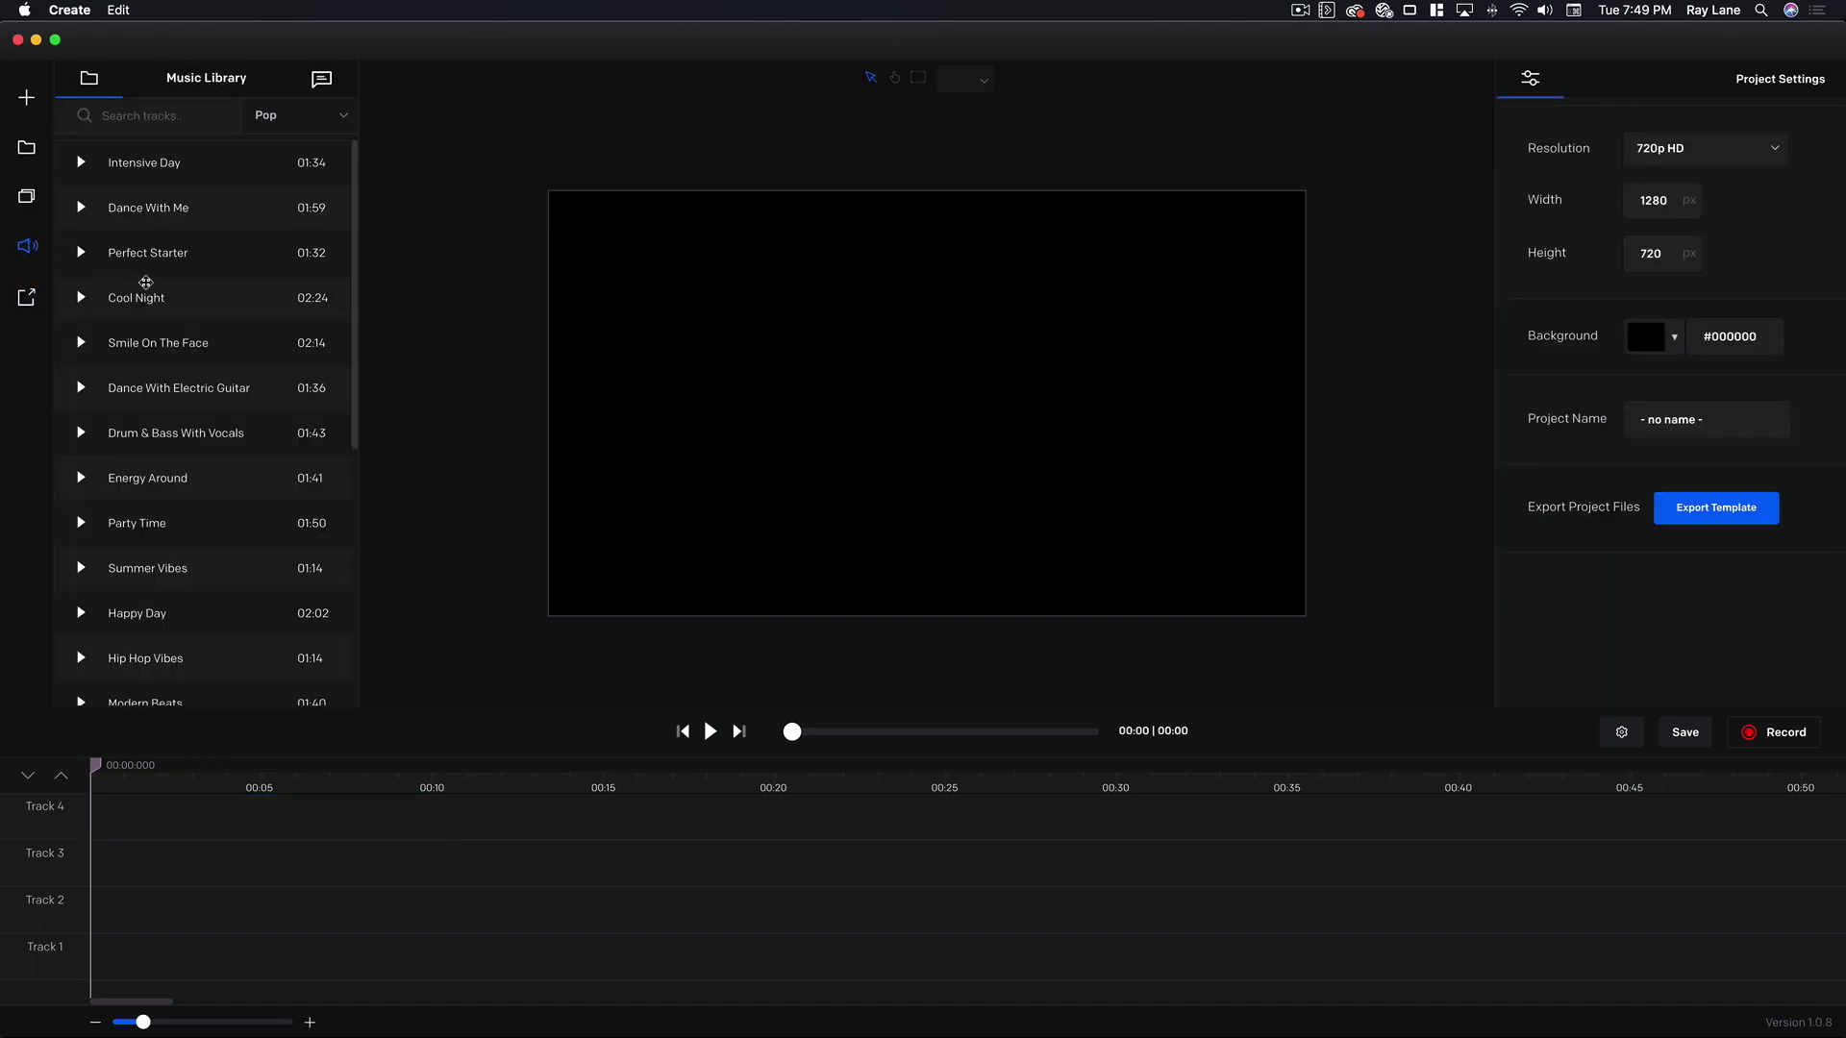
Step: Preview the Smile On The Face track and drag it onto the timeline
{"action": "scroll", "coordinate": [174, 381], "scroll_direction": "down", "scroll_amount": 8}
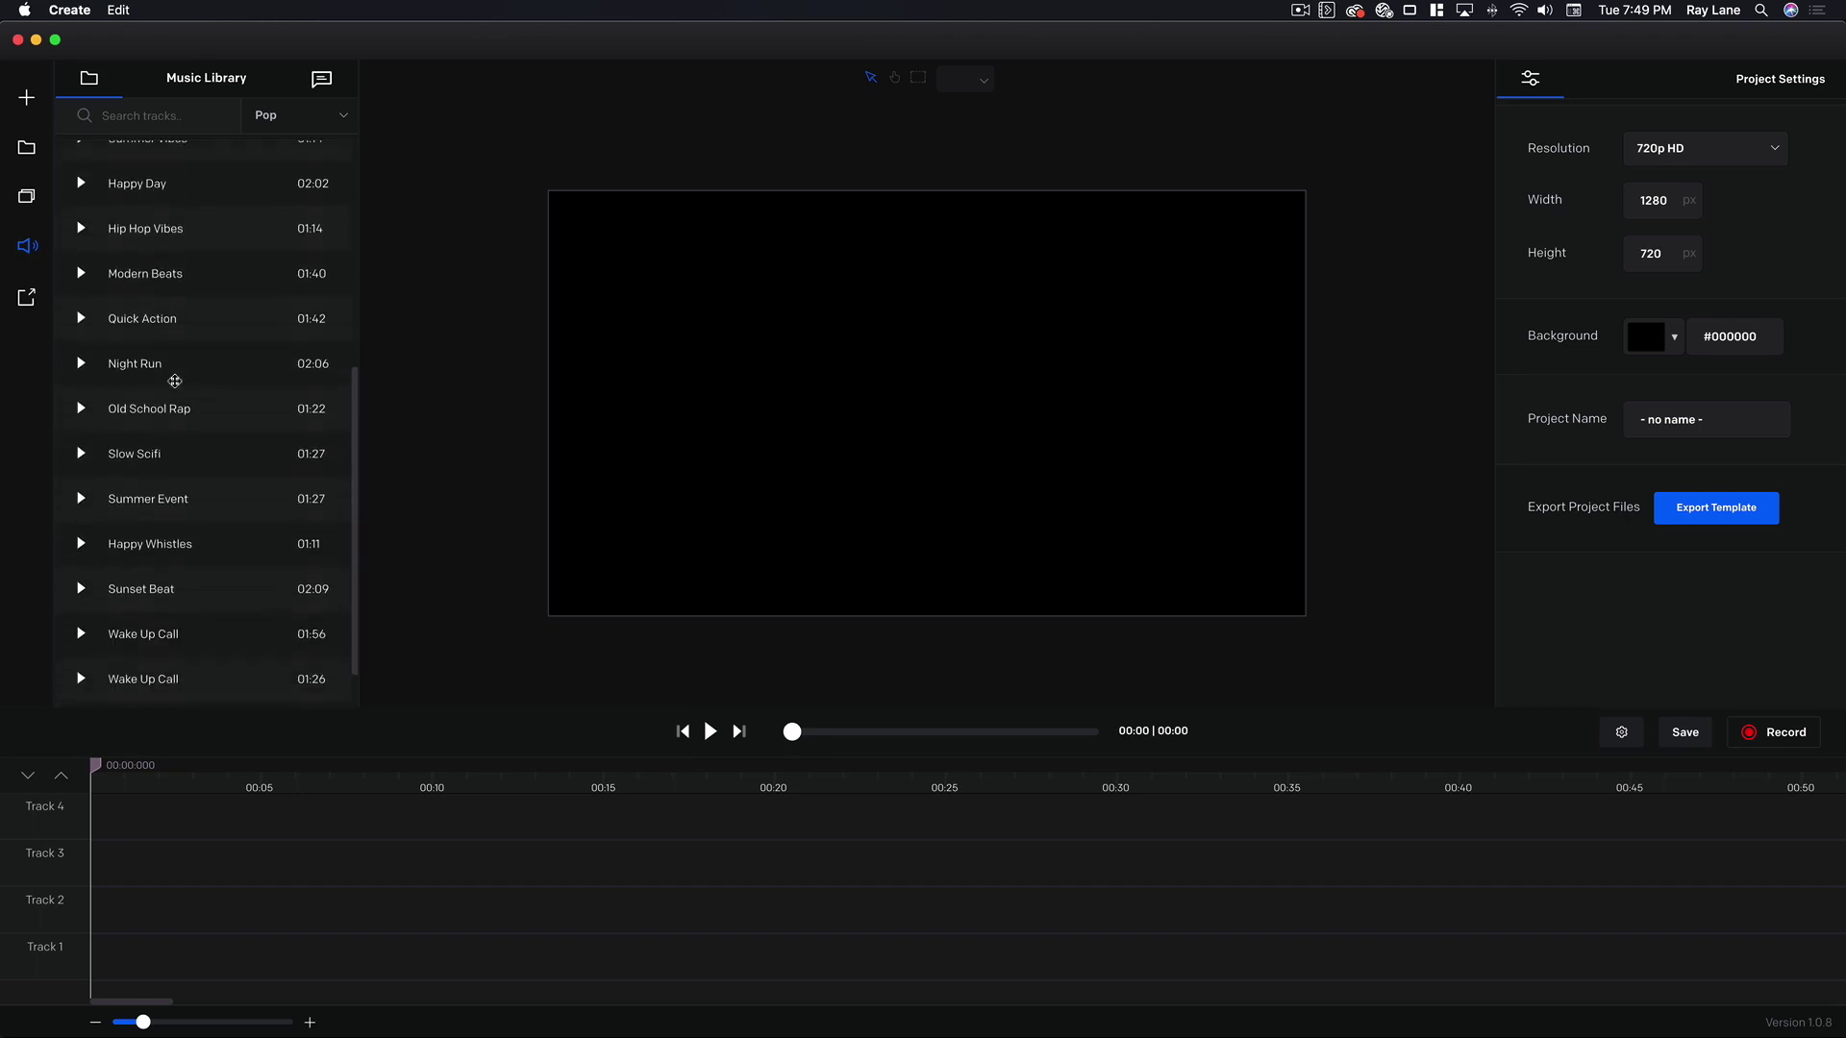
{"action": "scroll", "coordinate": [174, 380], "scroll_direction": "up", "scroll_amount": 8}
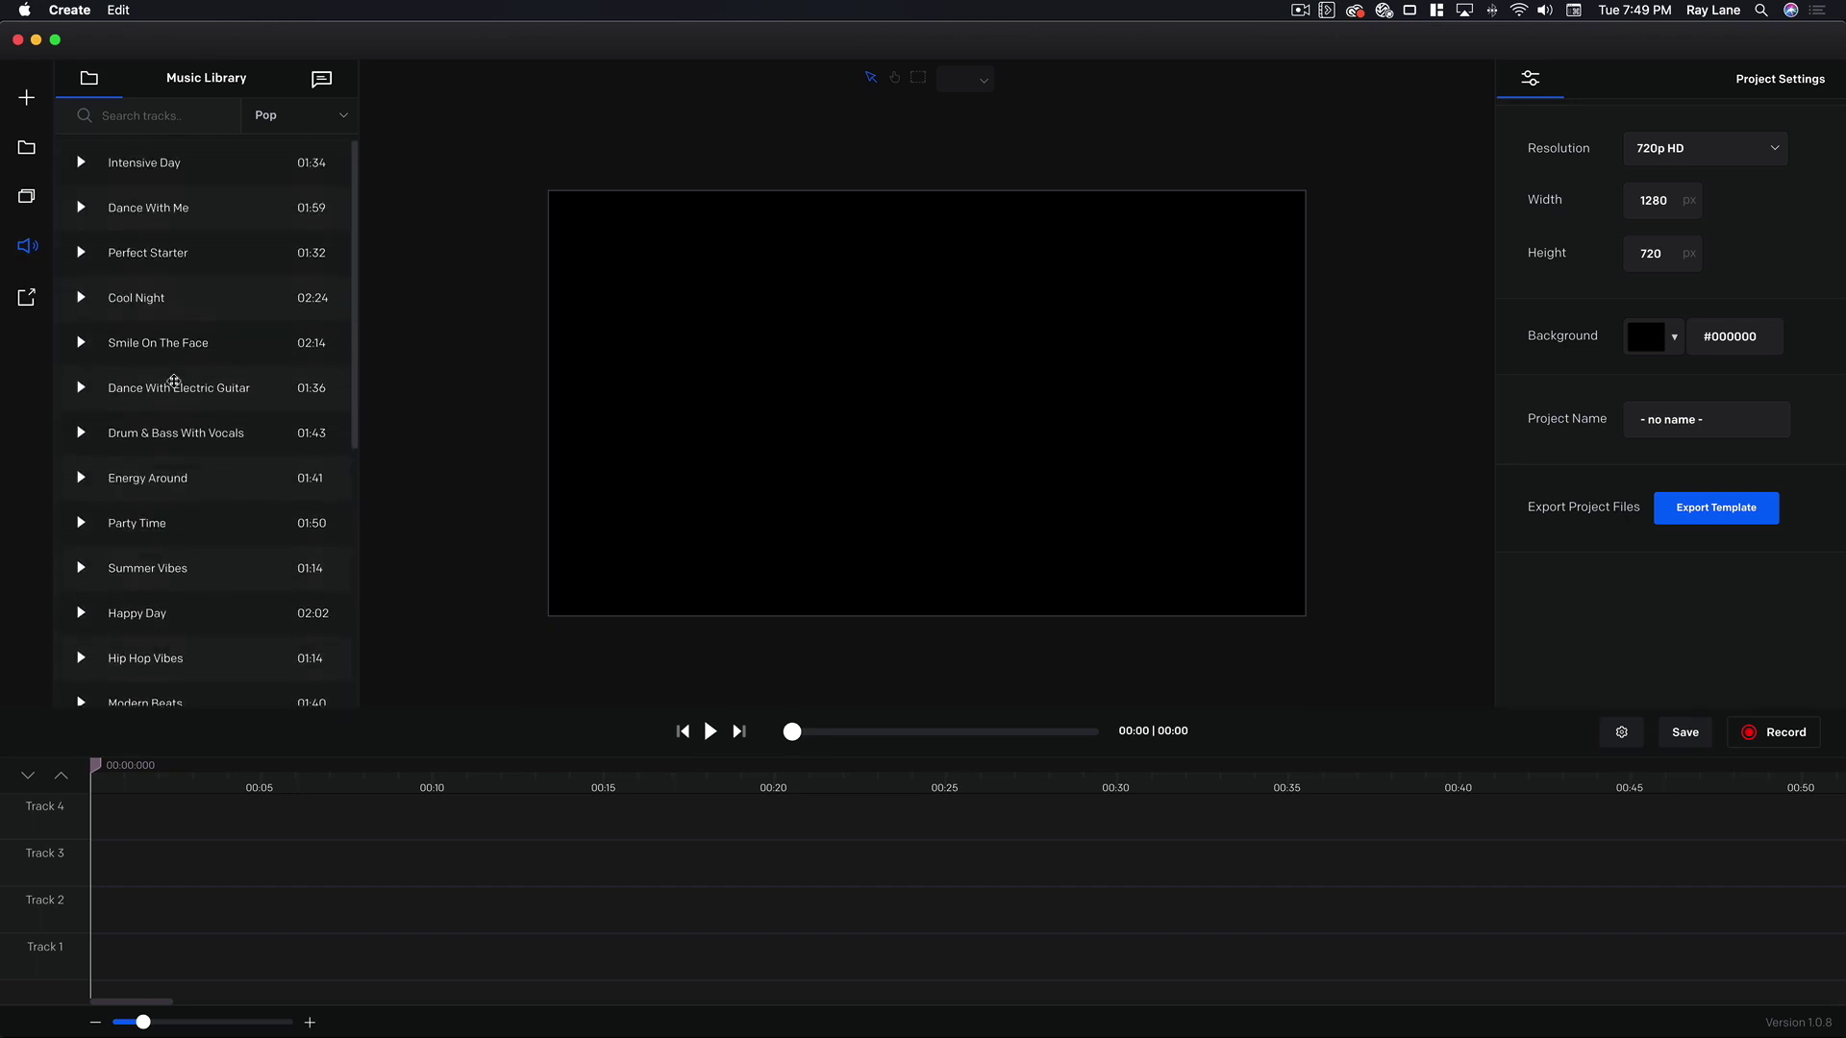
{"action": "left_click", "coordinate": [82, 345]}
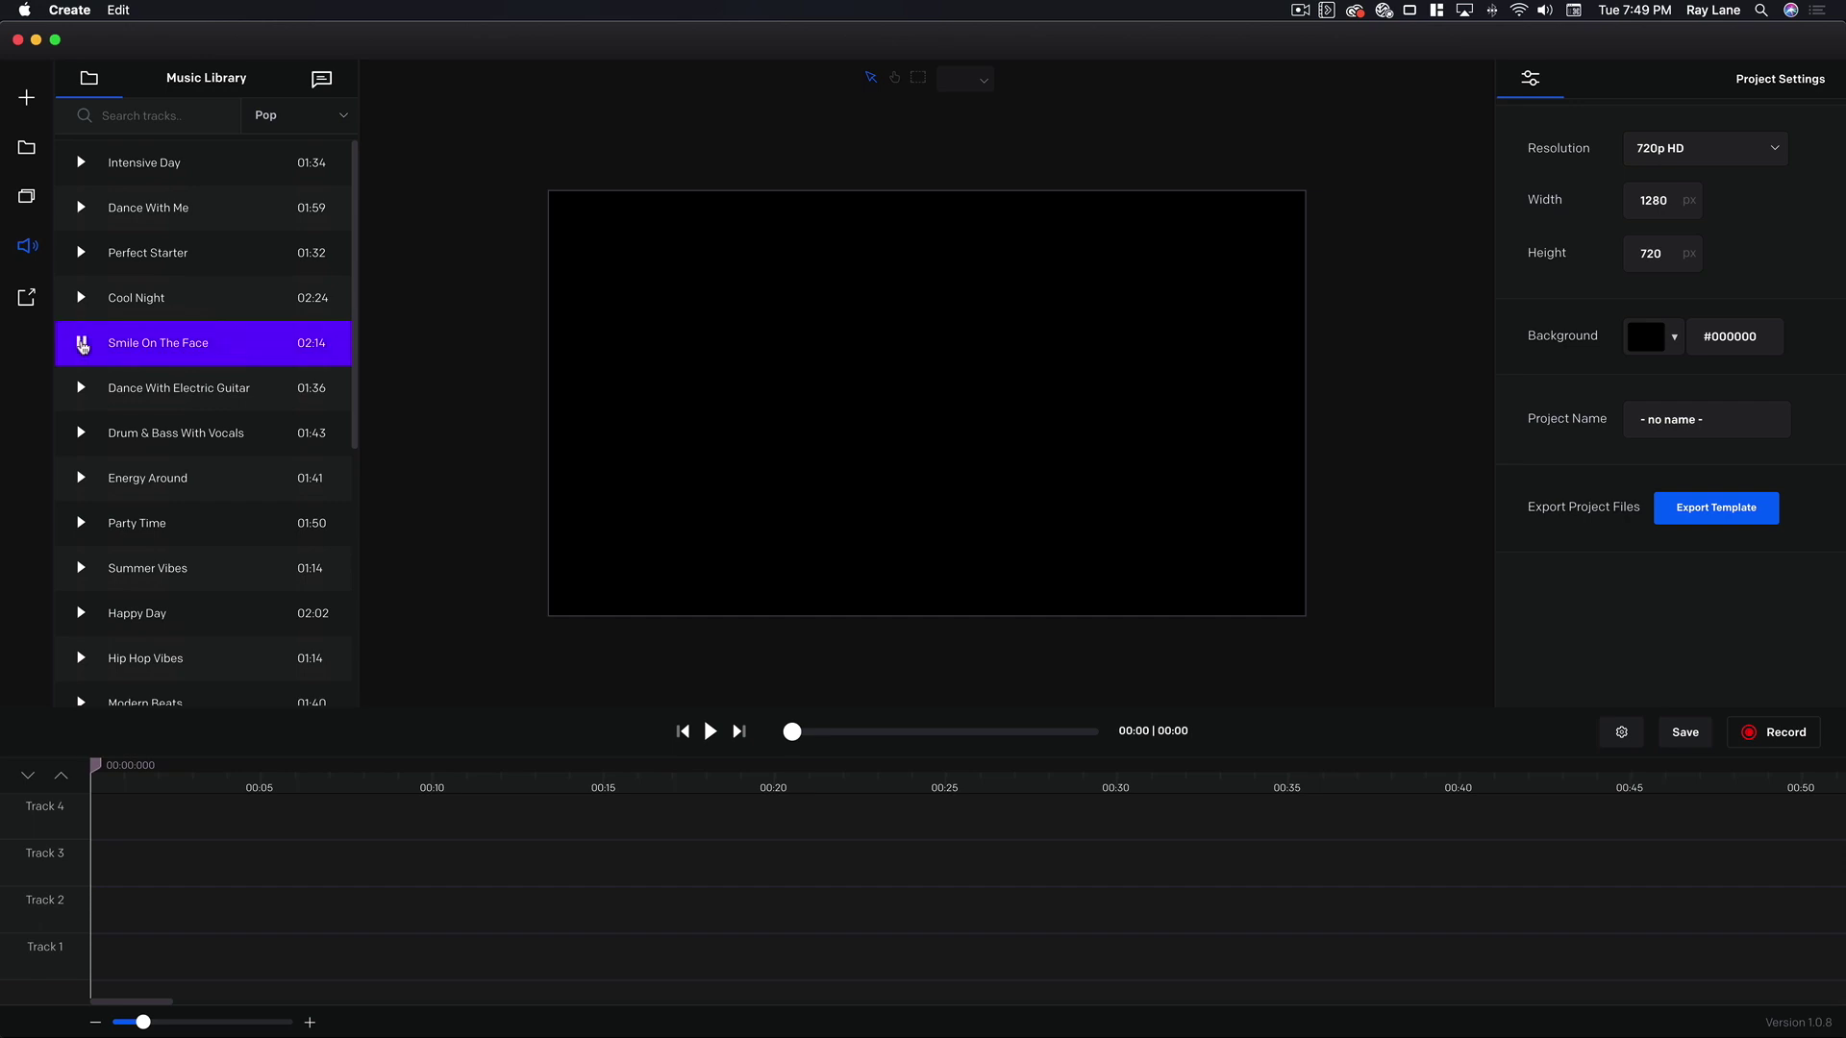
{"action": "left_click", "coordinate": [82, 344]}
{"action": "left_click_drag", "start_coordinate": [83, 344], "coordinate": [134, 303]}
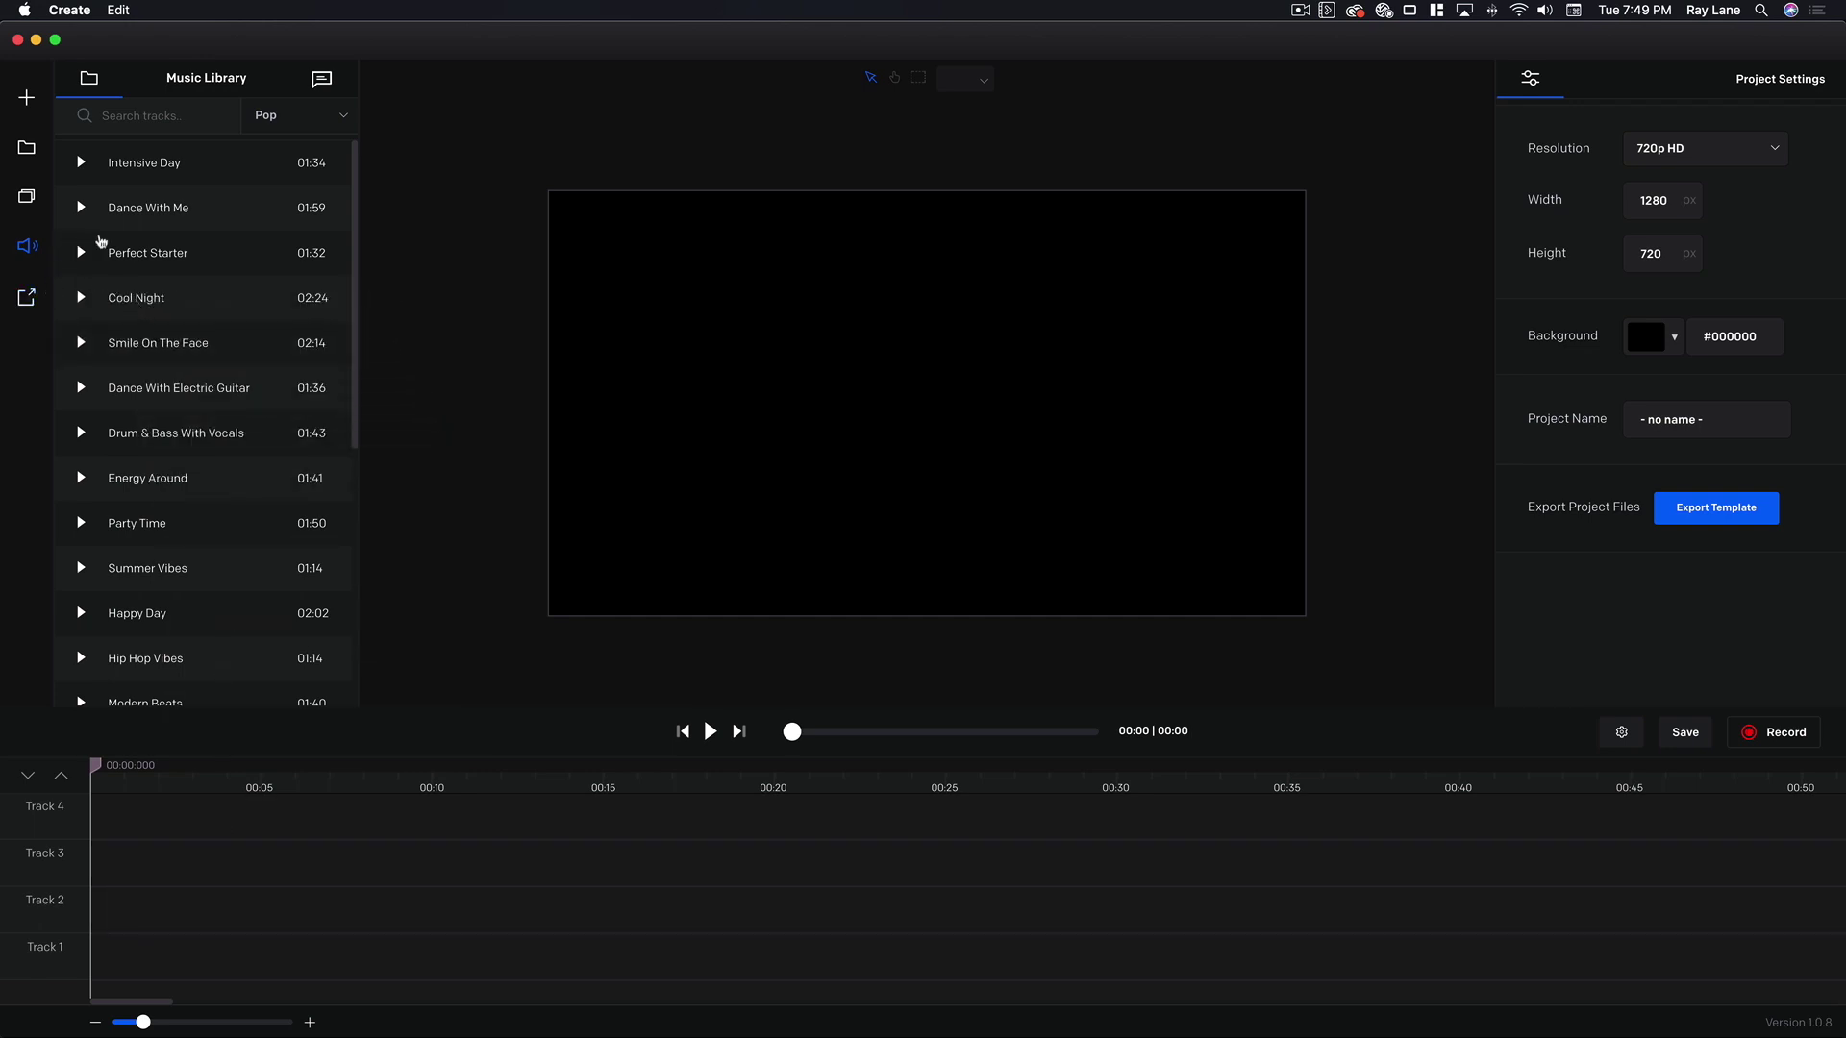
Step: Close the genre list unchanged and switch to the Text to speech panel
{"action": "left_click", "coordinate": [317, 117]}
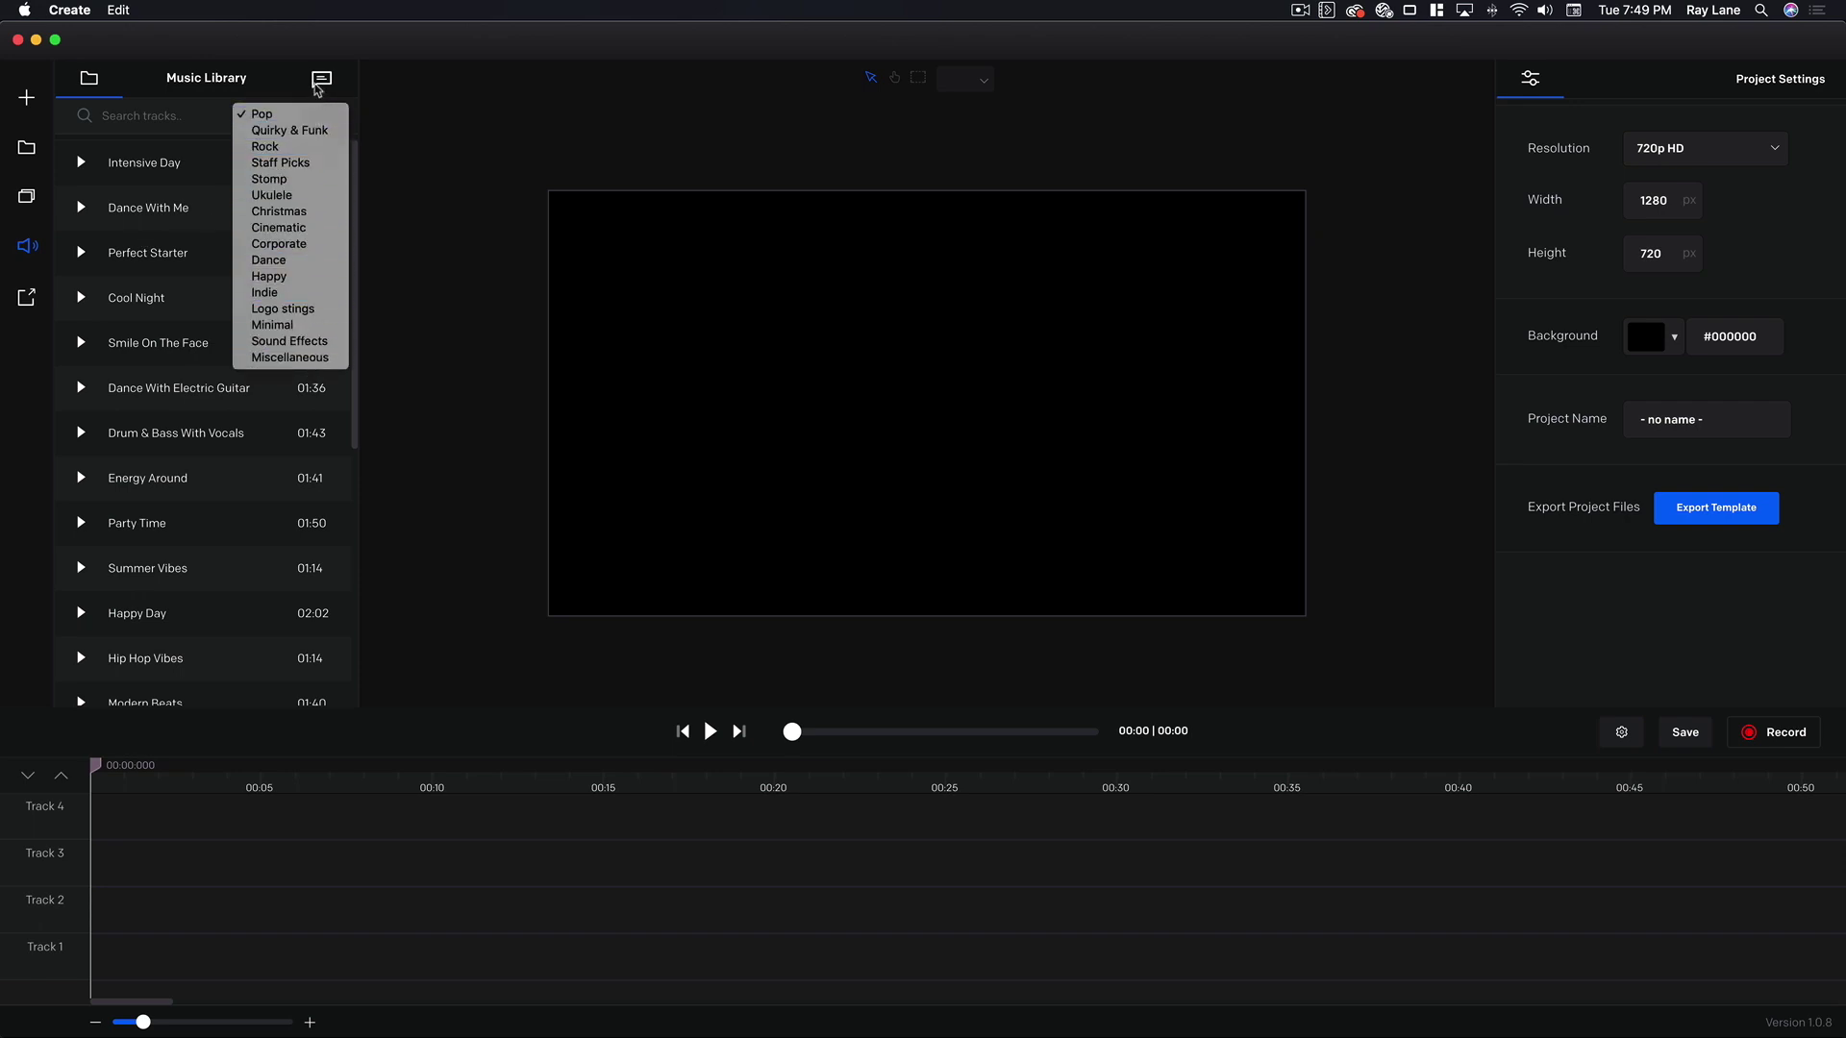
{"action": "left_click", "coordinate": [321, 80]}
{"action": "left_click", "coordinate": [321, 81]}
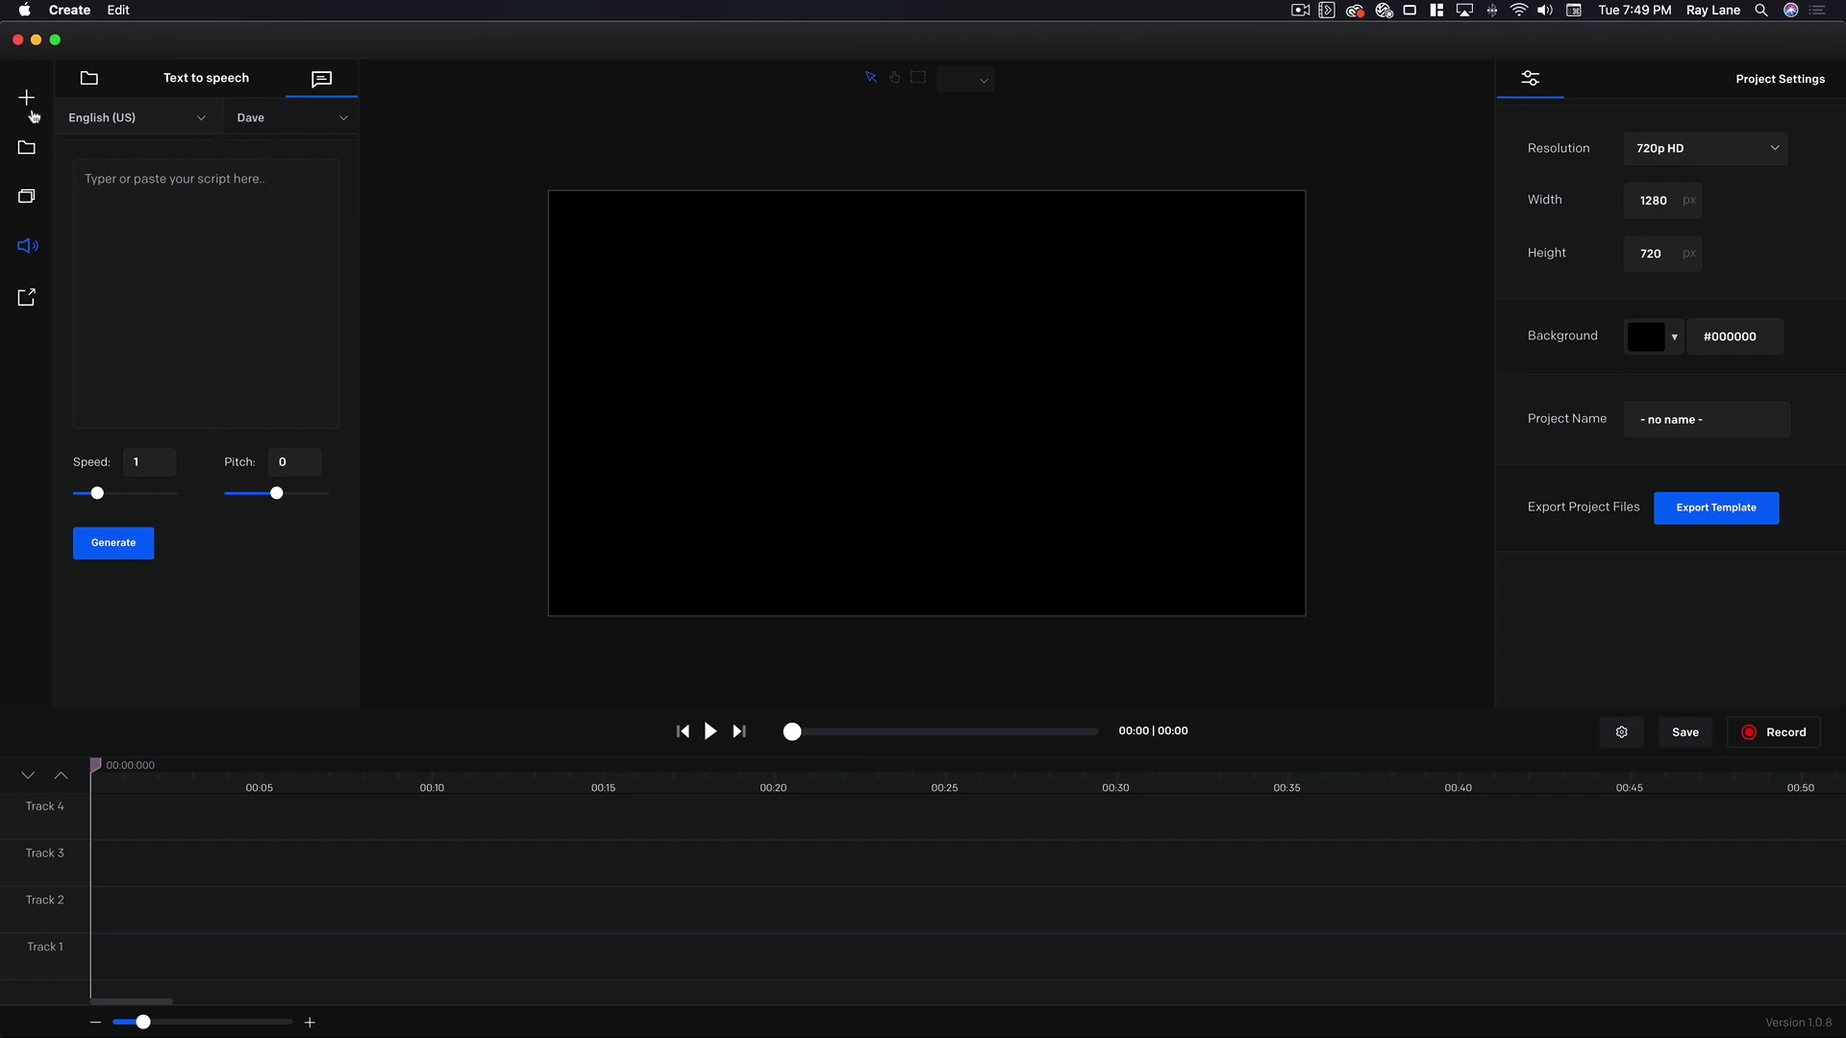
Step: Browse to the Bookkeeping folder and import BookKeeping No Music.mp4 into the media panel
{"action": "left_click", "coordinate": [26, 147]}
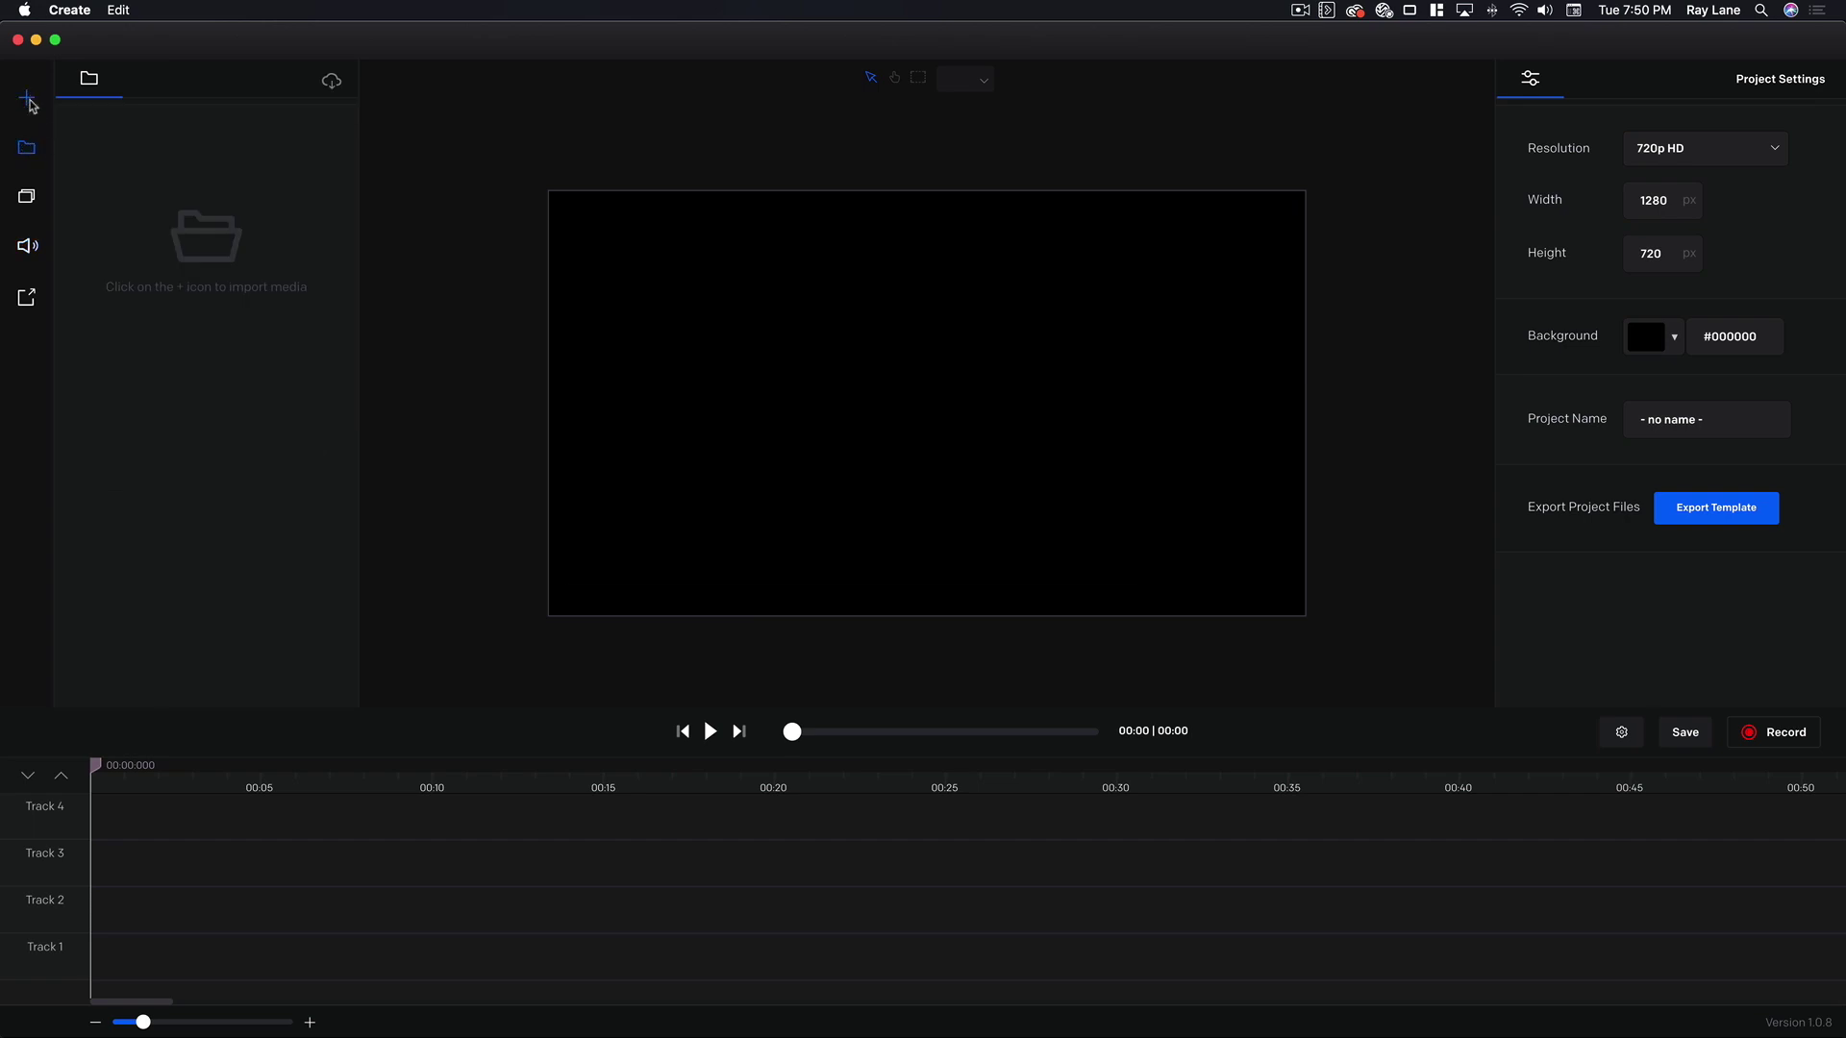
{"action": "left_click", "coordinate": [30, 102]}
{"action": "left_click", "coordinate": [950, 198]}
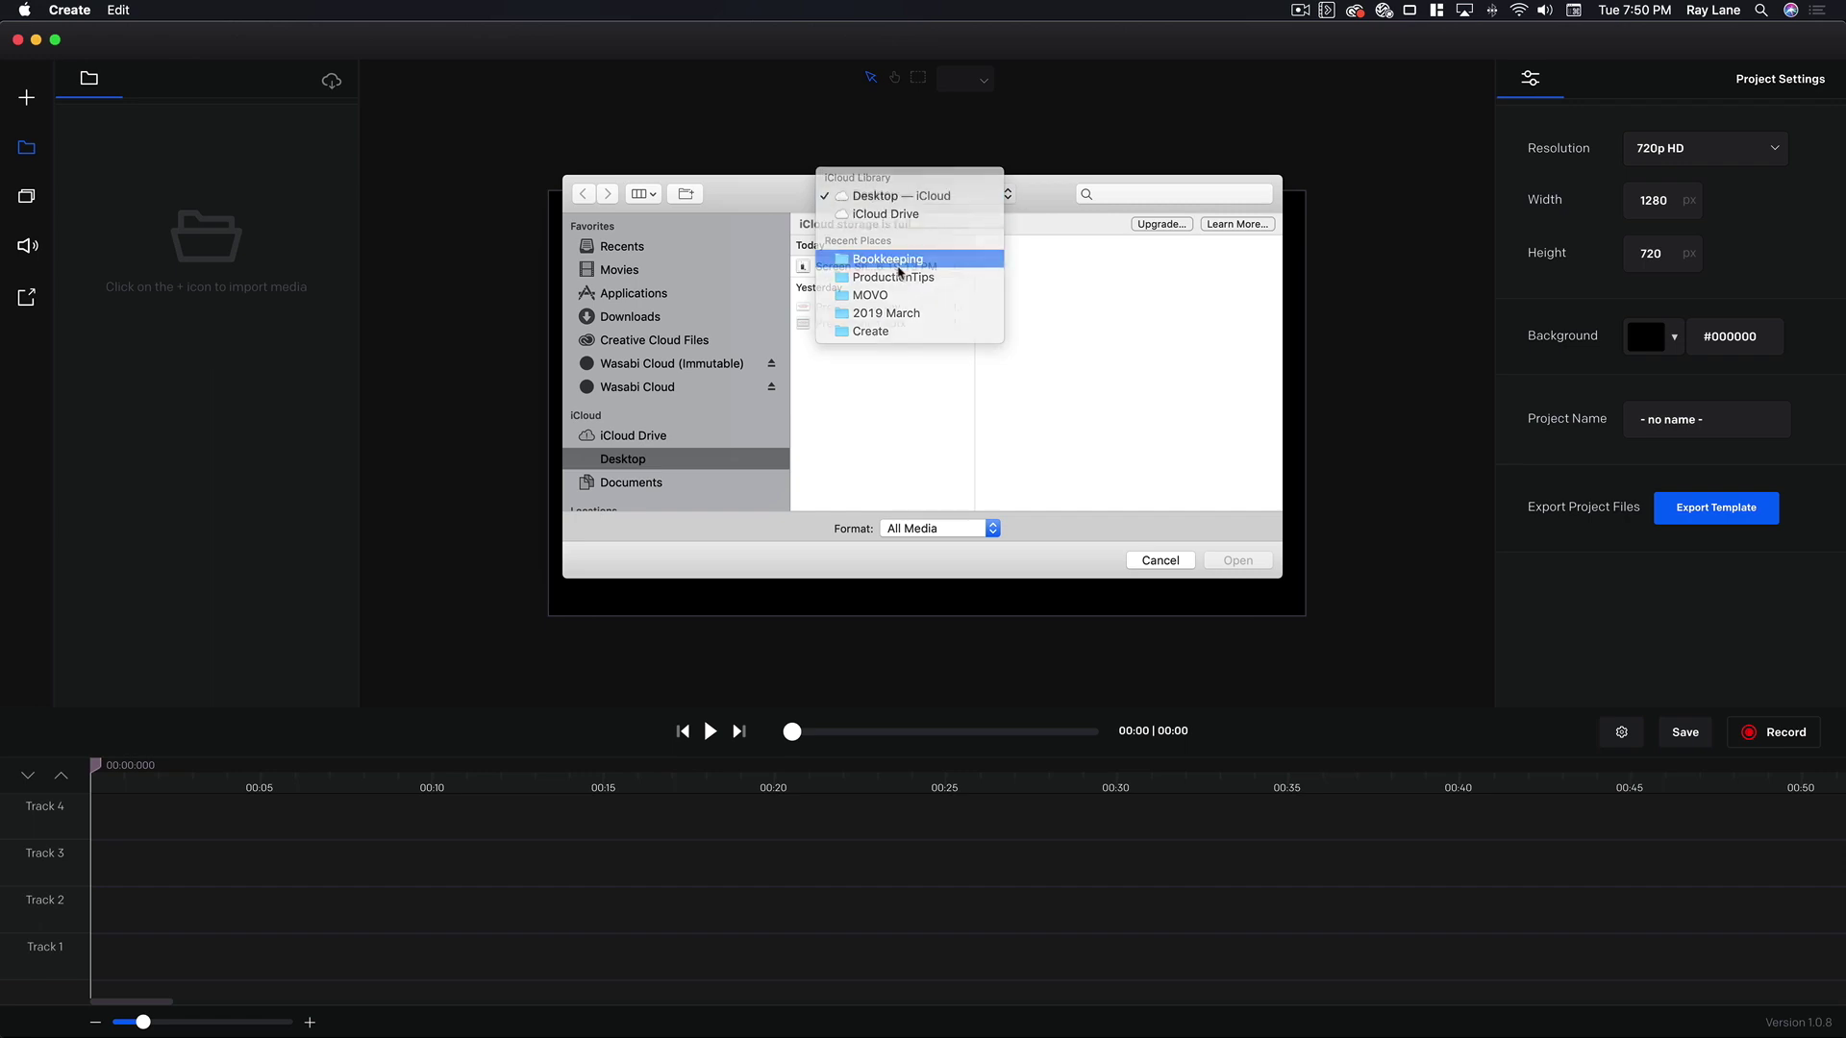
{"action": "left_click", "coordinate": [899, 266]}
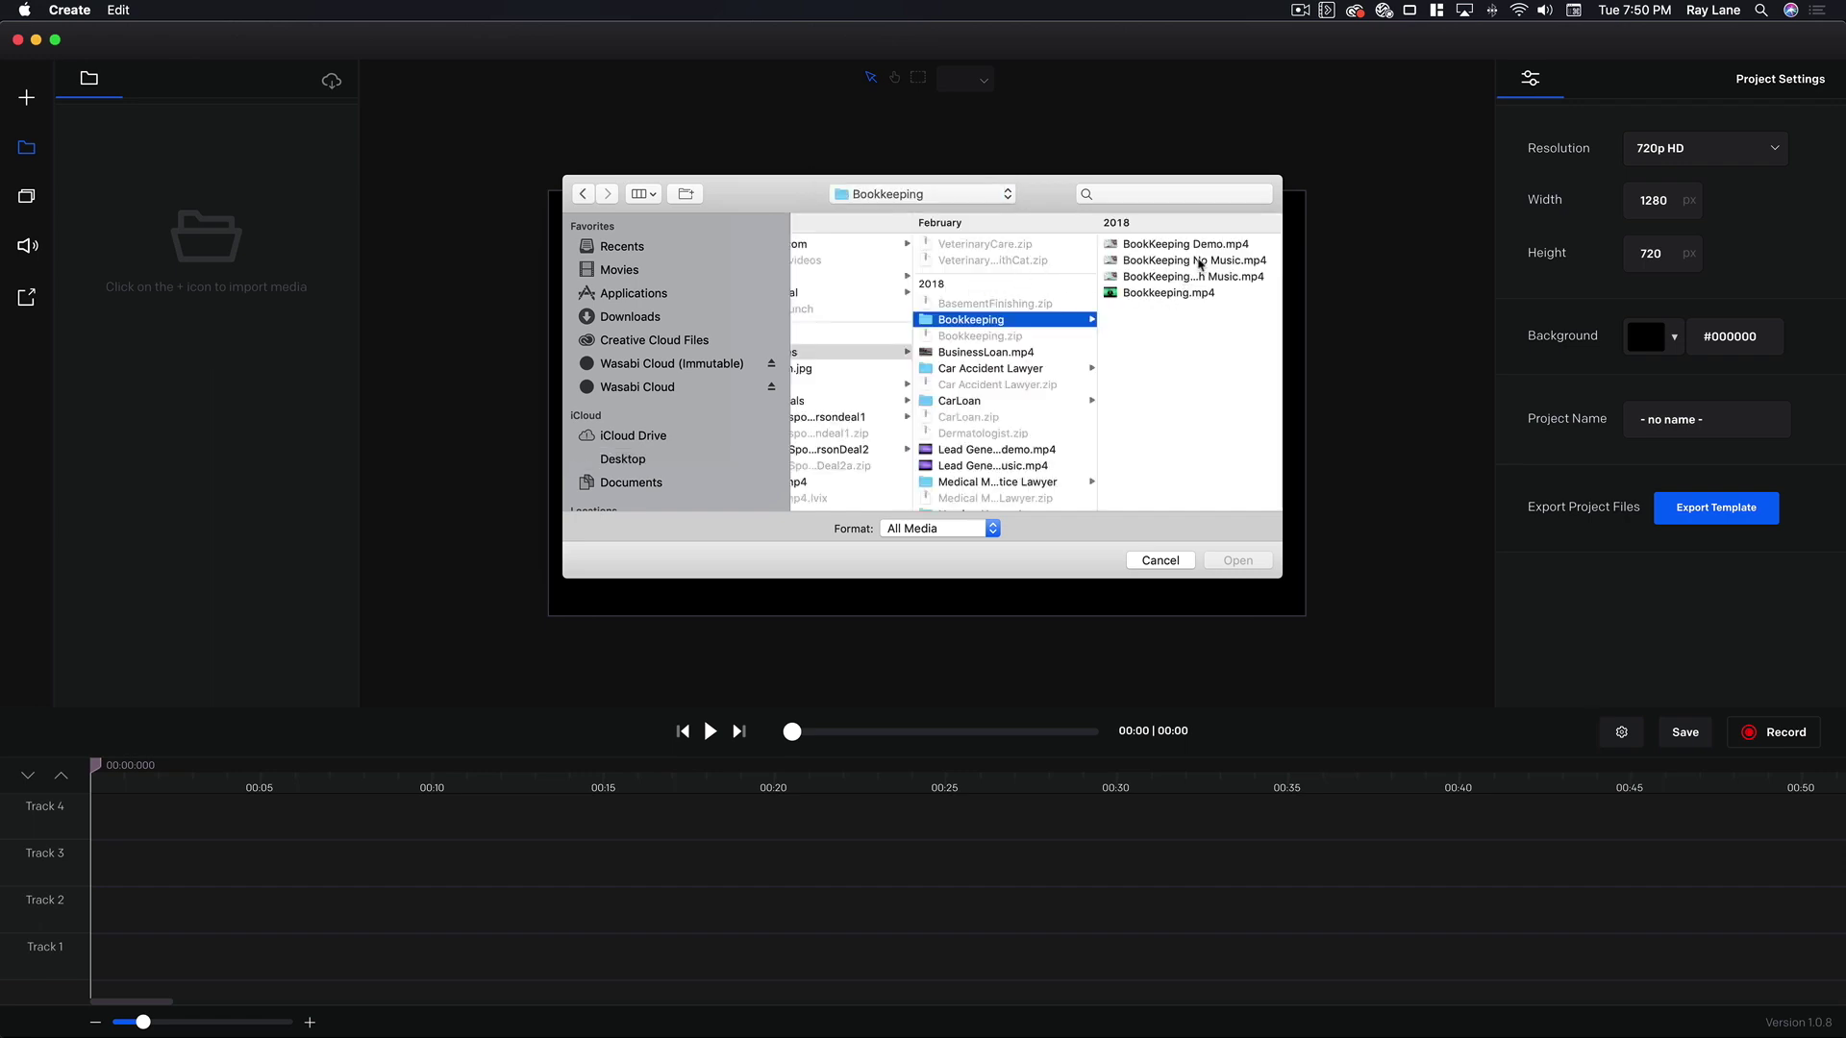
{"action": "left_click", "coordinate": [1200, 261]}
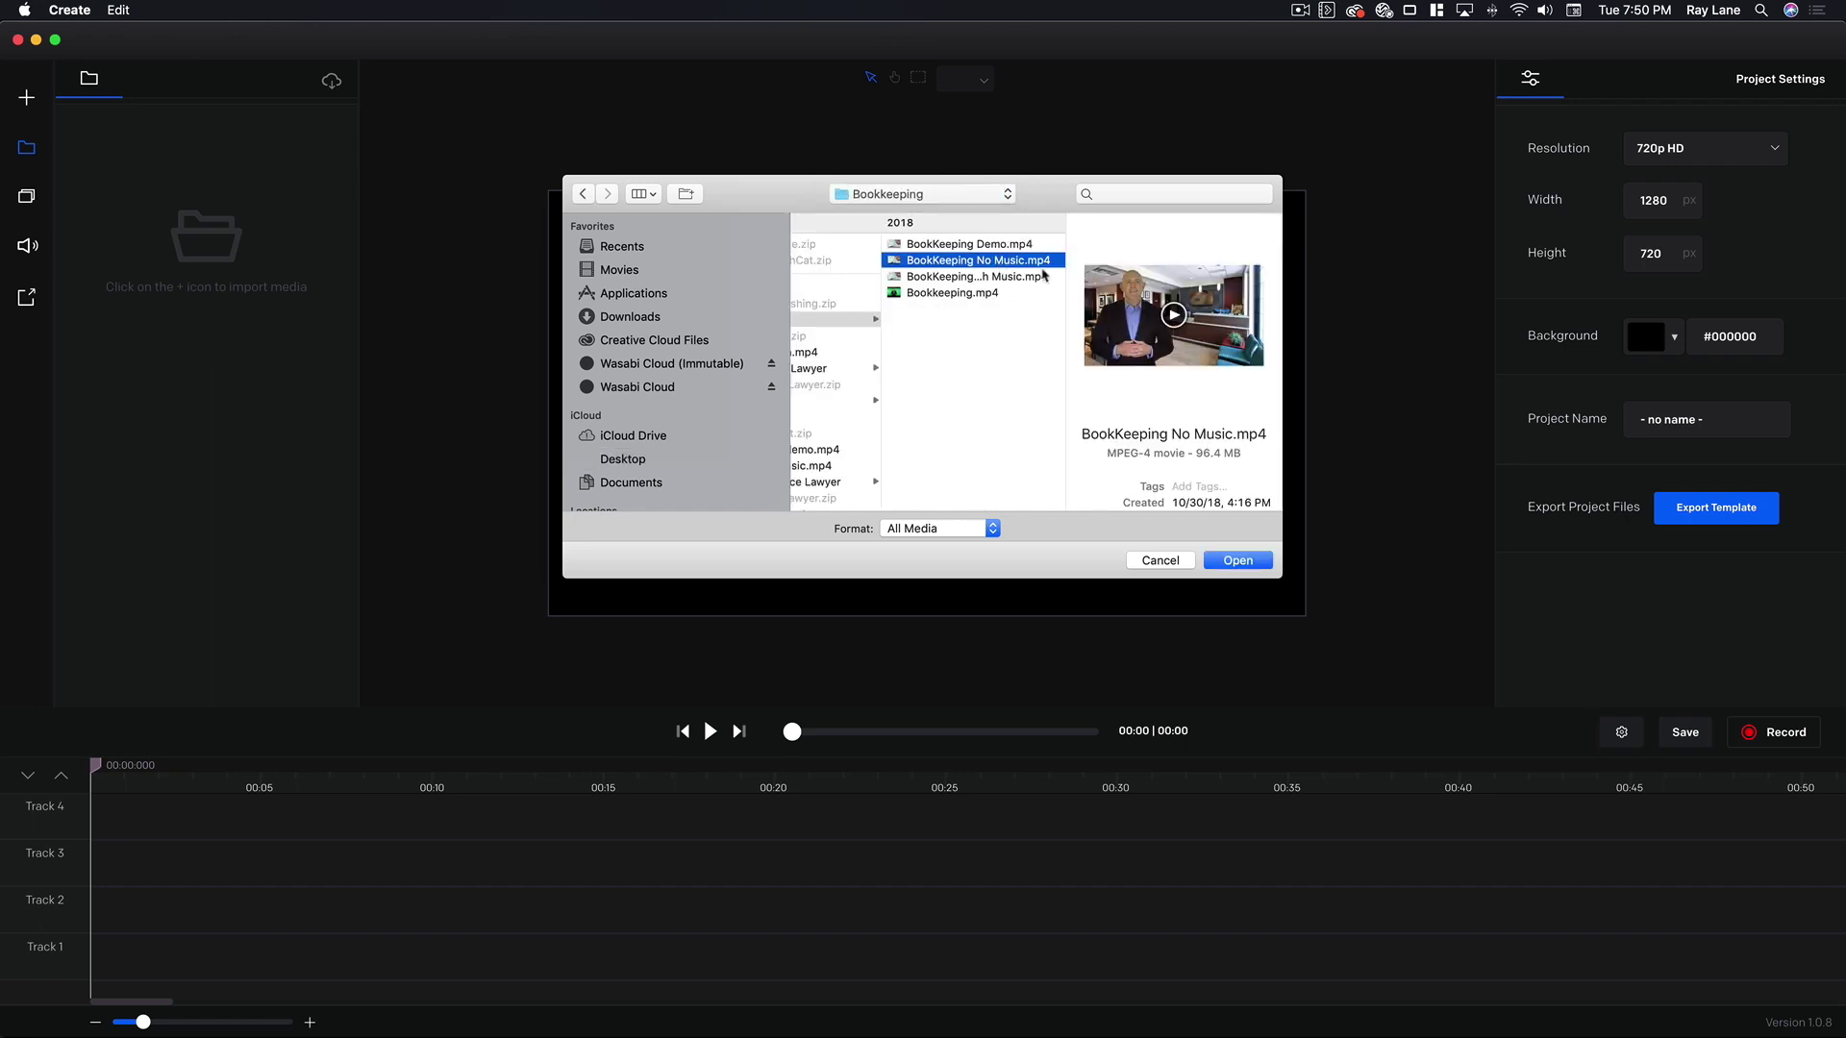
{"action": "left_click", "coordinate": [1227, 563]}
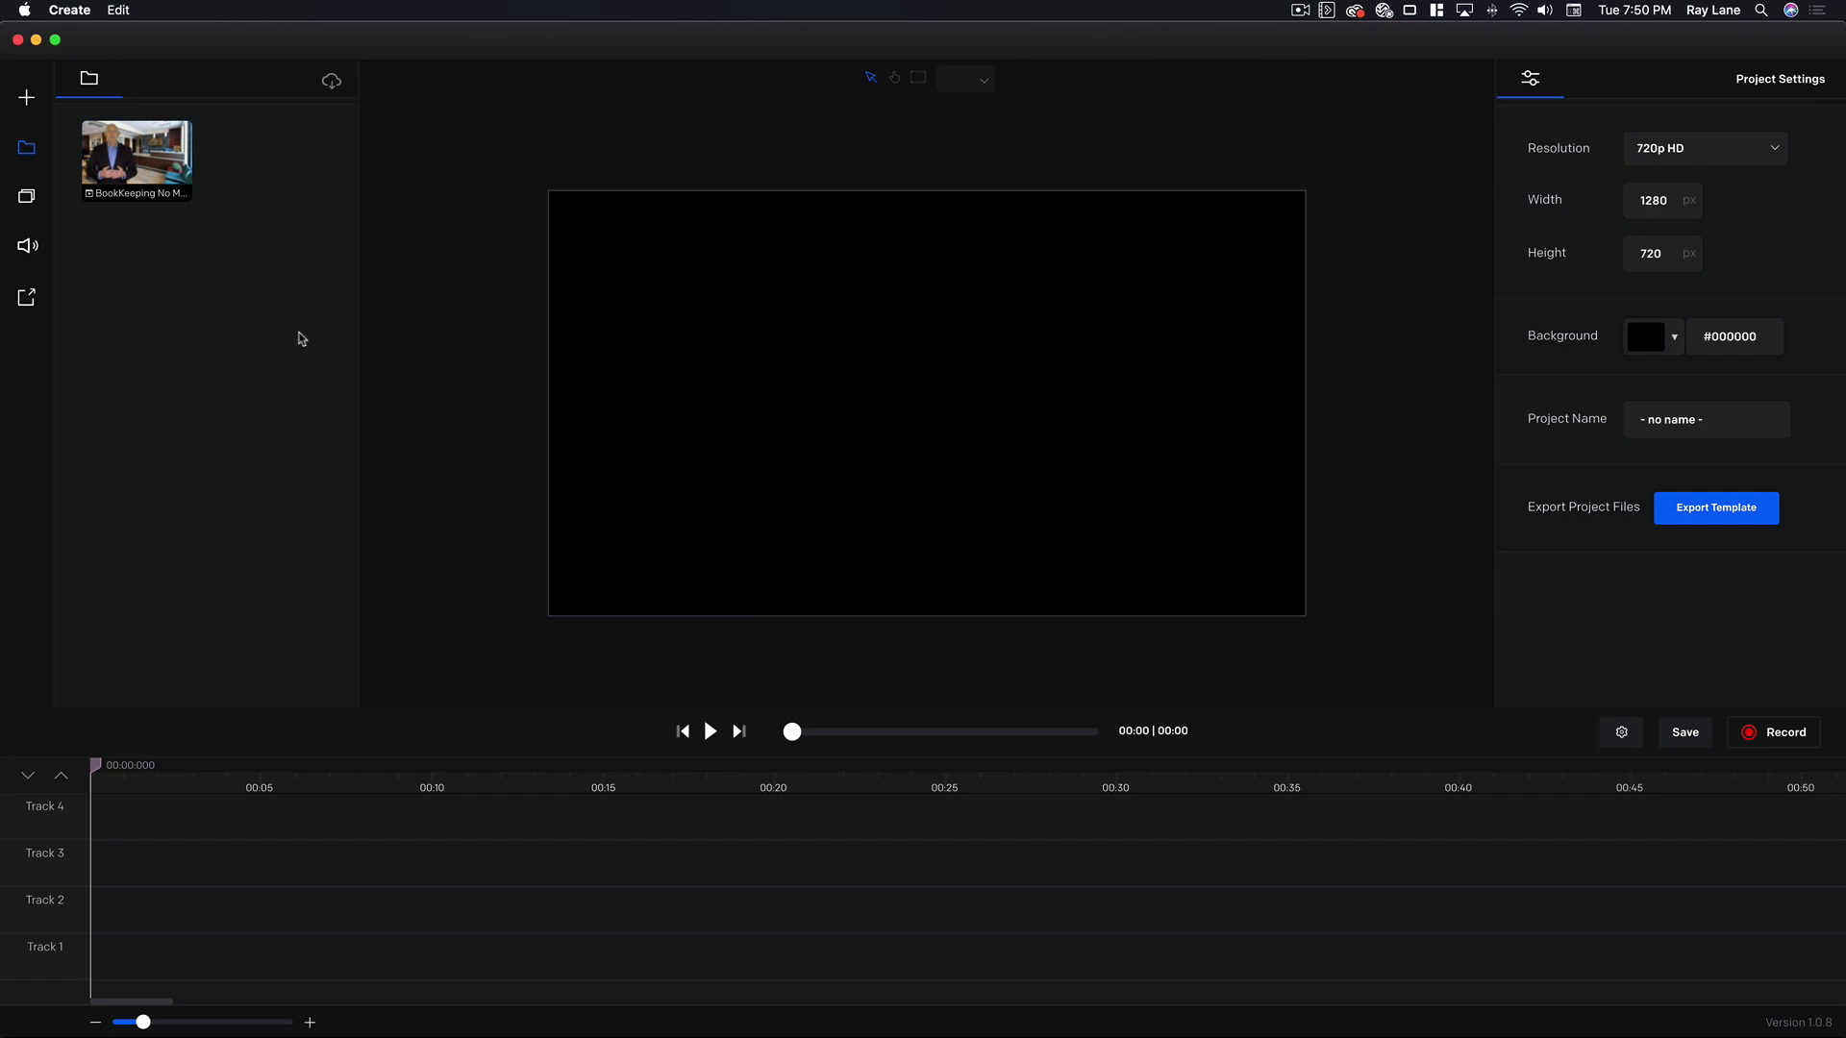
Step: Place BookKeeping No Music.mp4 on Track 2 and scale it to fit the canvas
{"action": "left_click_drag", "start_coordinate": [142, 166], "coordinate": [136, 909]}
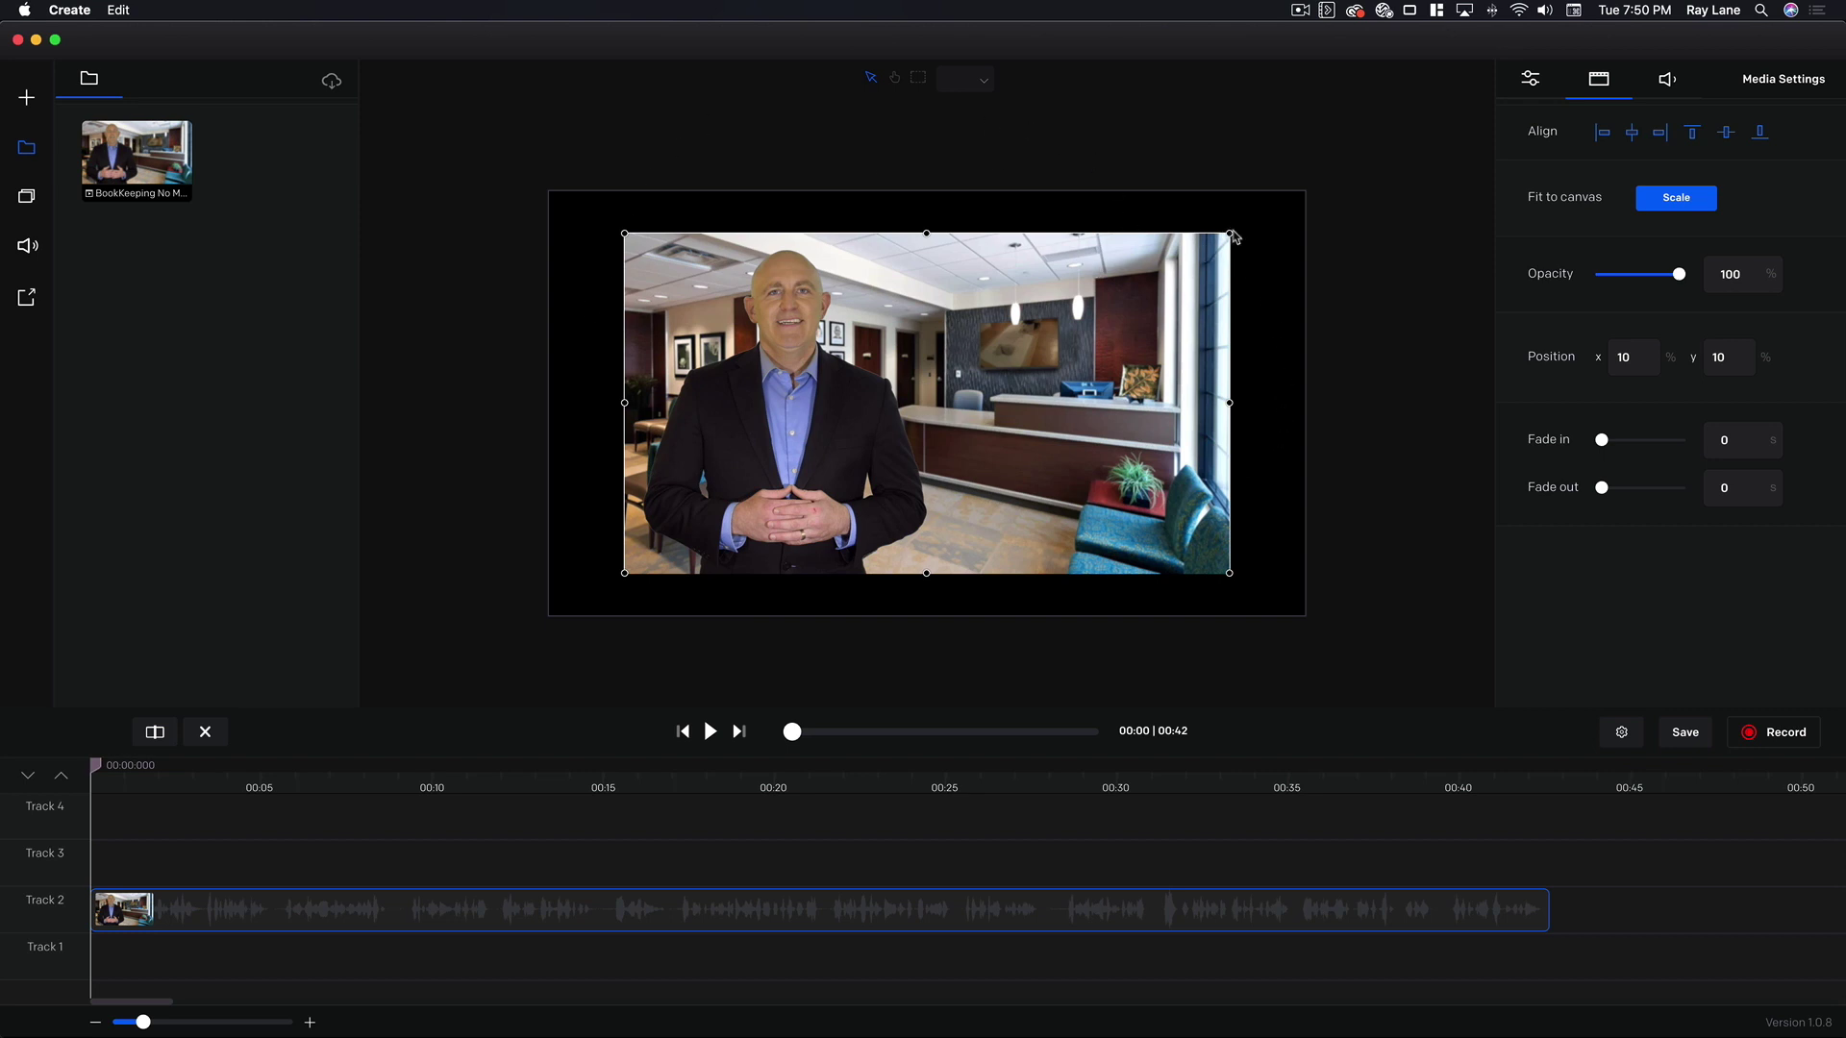
{"action": "left_click_drag", "start_coordinate": [1231, 232], "coordinate": [1250, 224]}
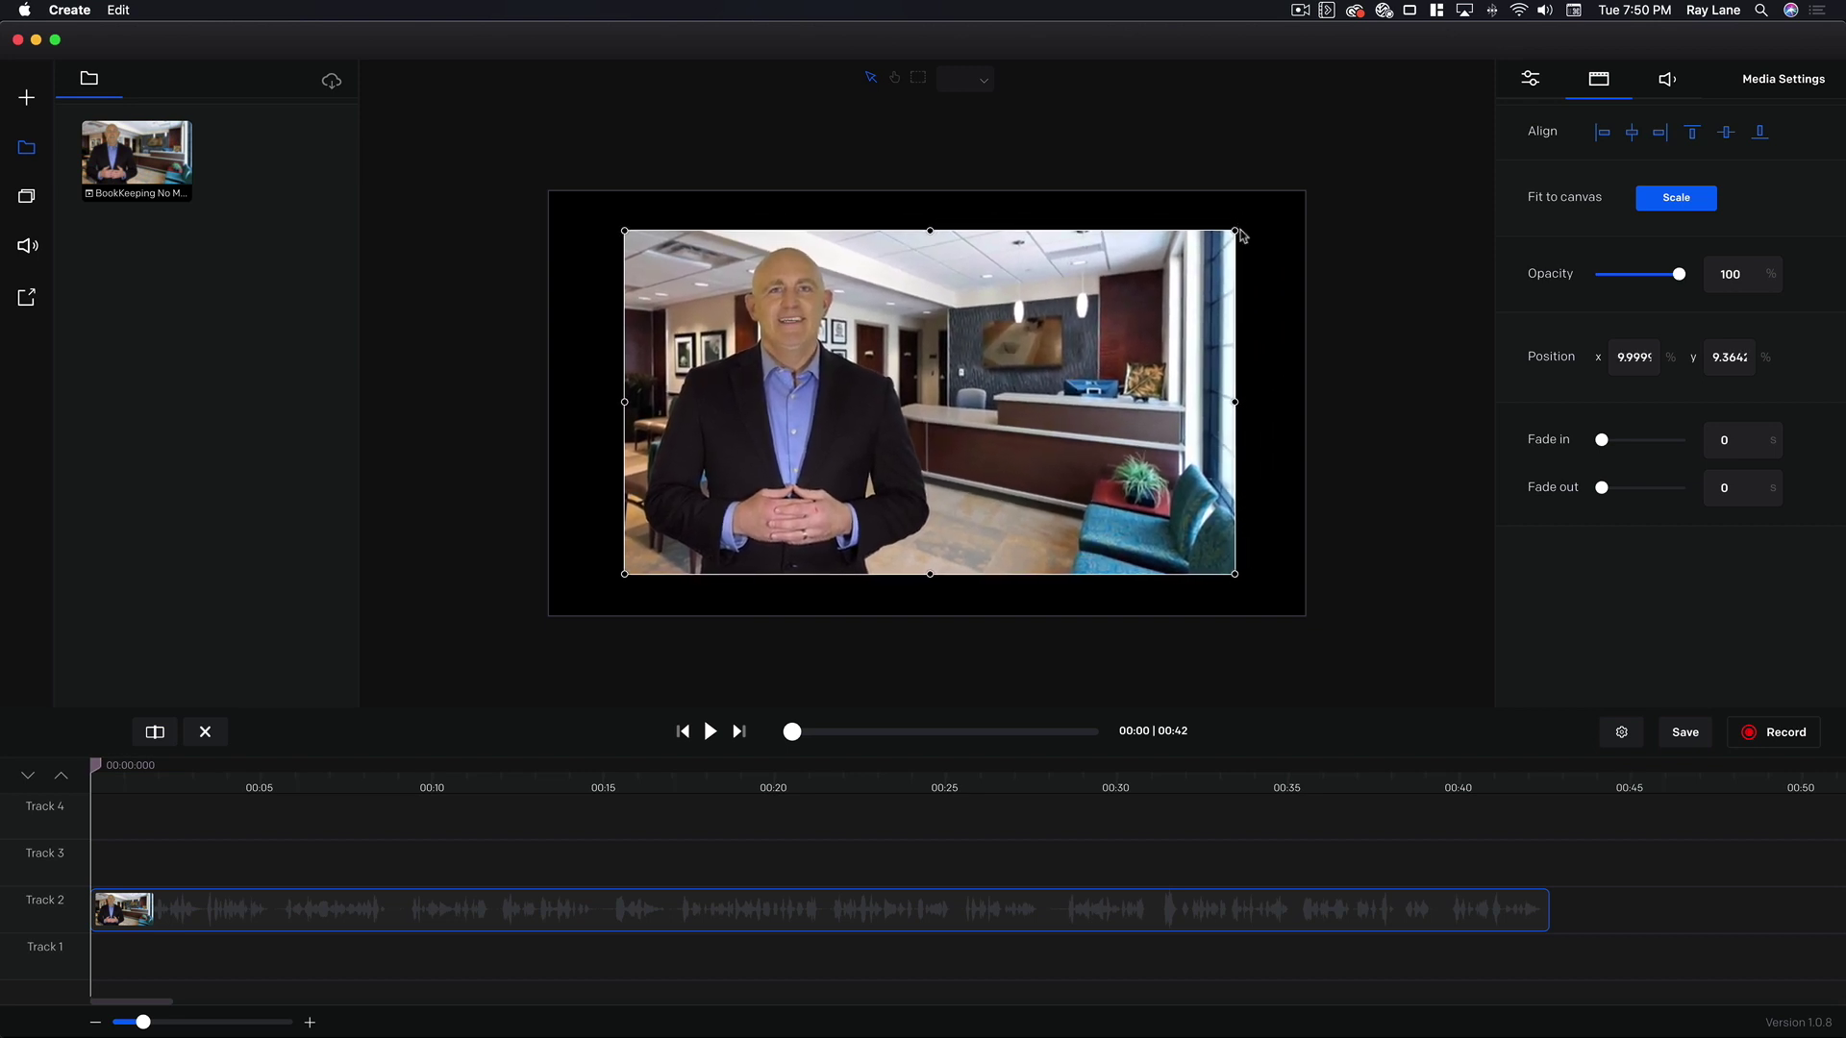
{"action": "left_click", "coordinate": [1675, 209]}
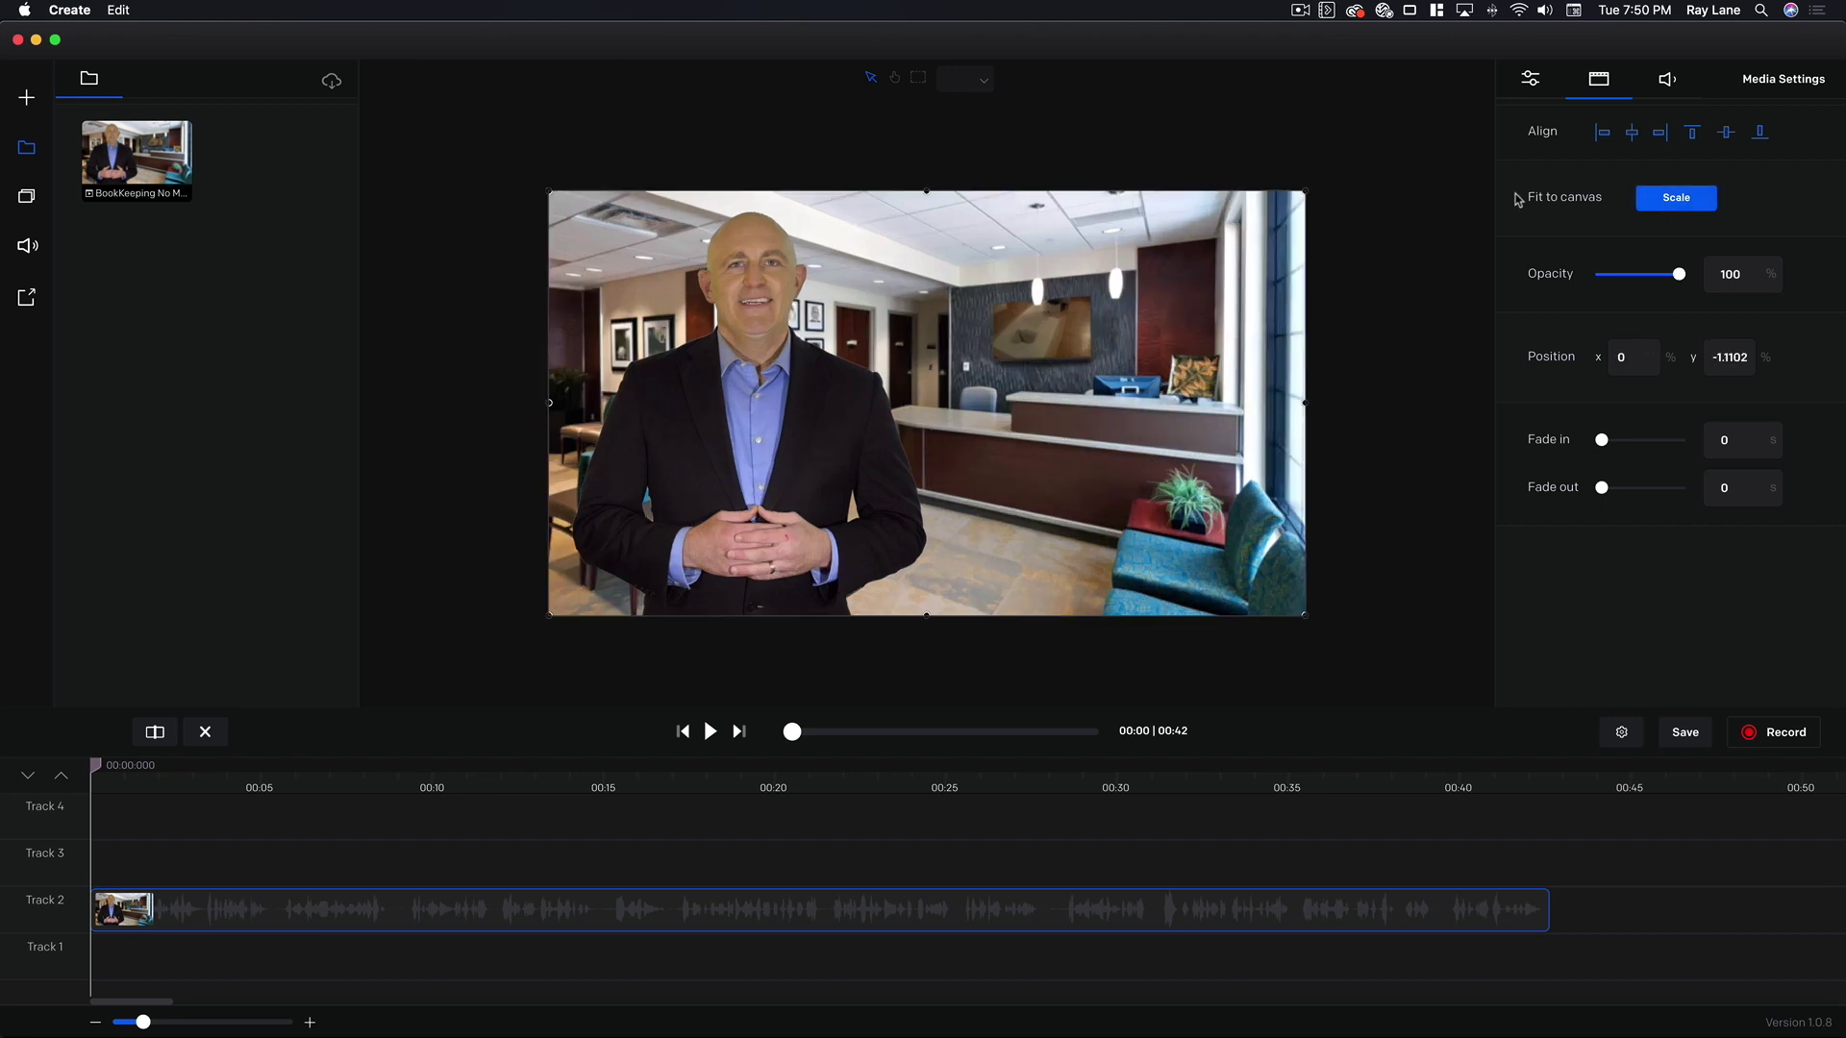
{"action": "left_click", "coordinate": [1531, 85]}
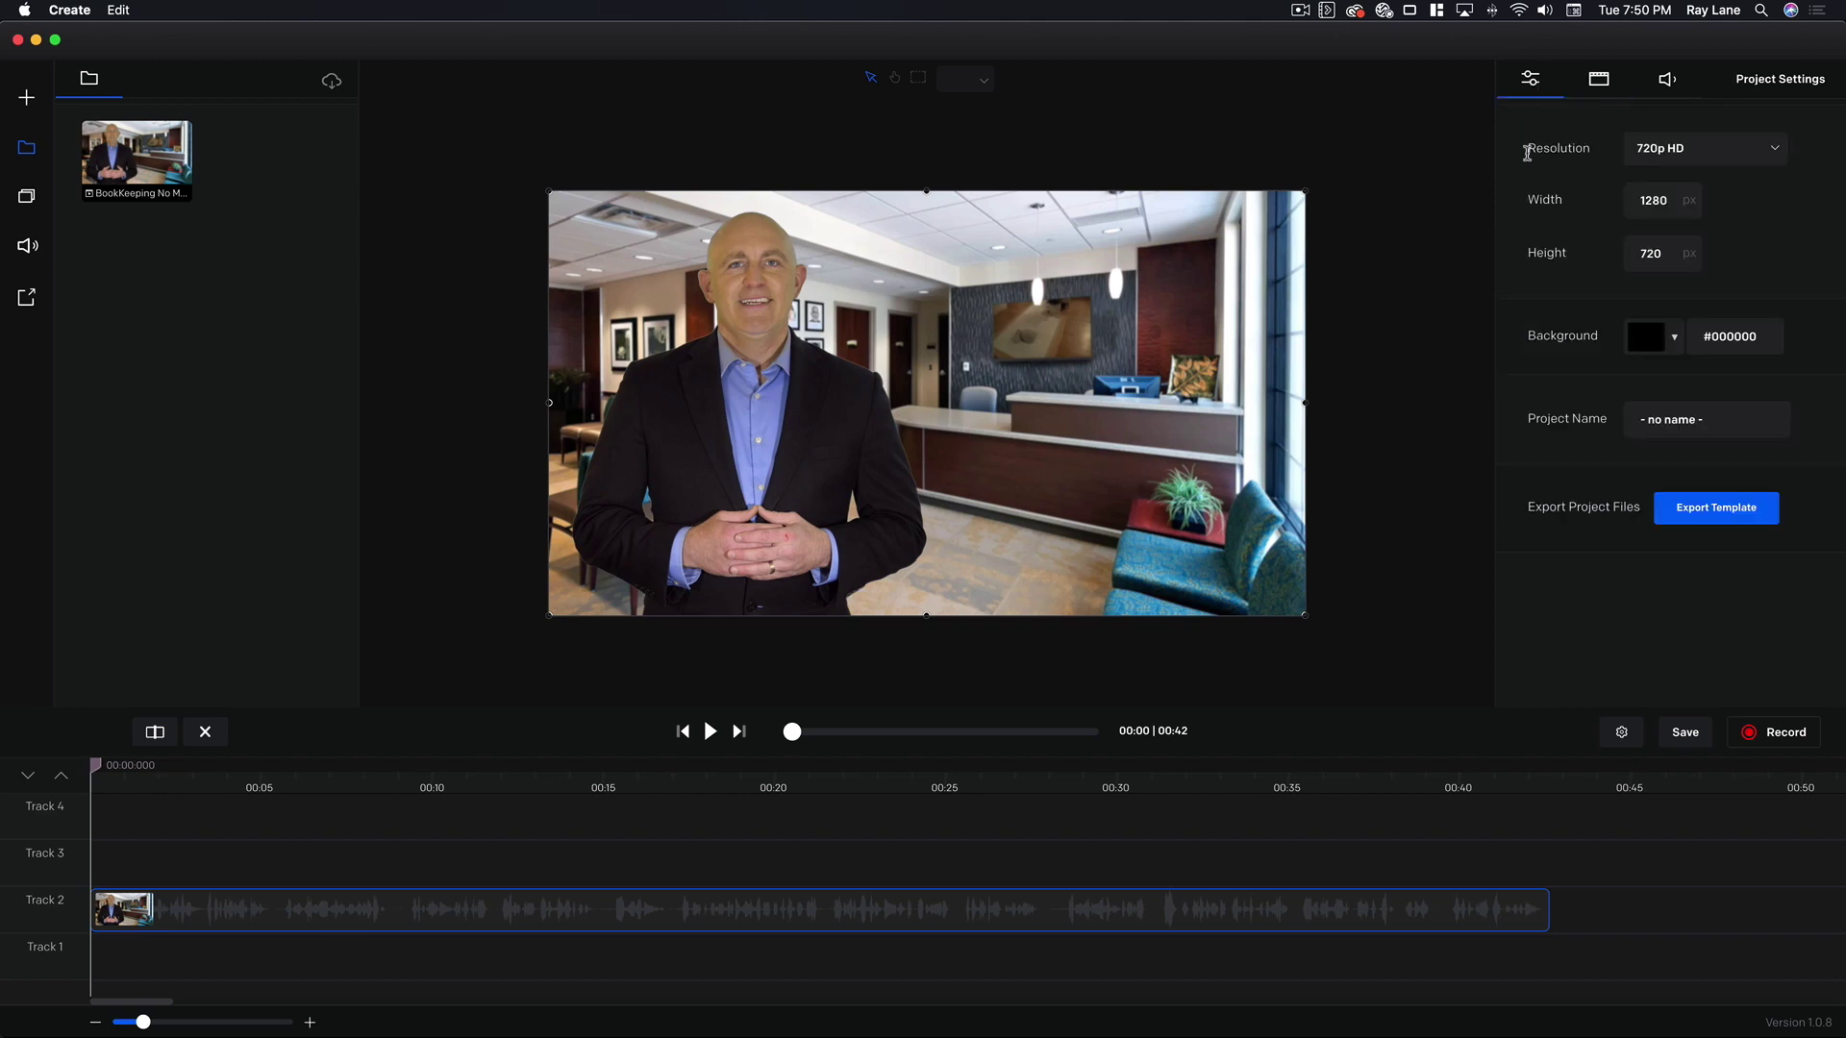
Step: Set the resolution to 1080p HD (1920×1080) and rename the project test1
{"action": "left_click", "coordinate": [1752, 155]}
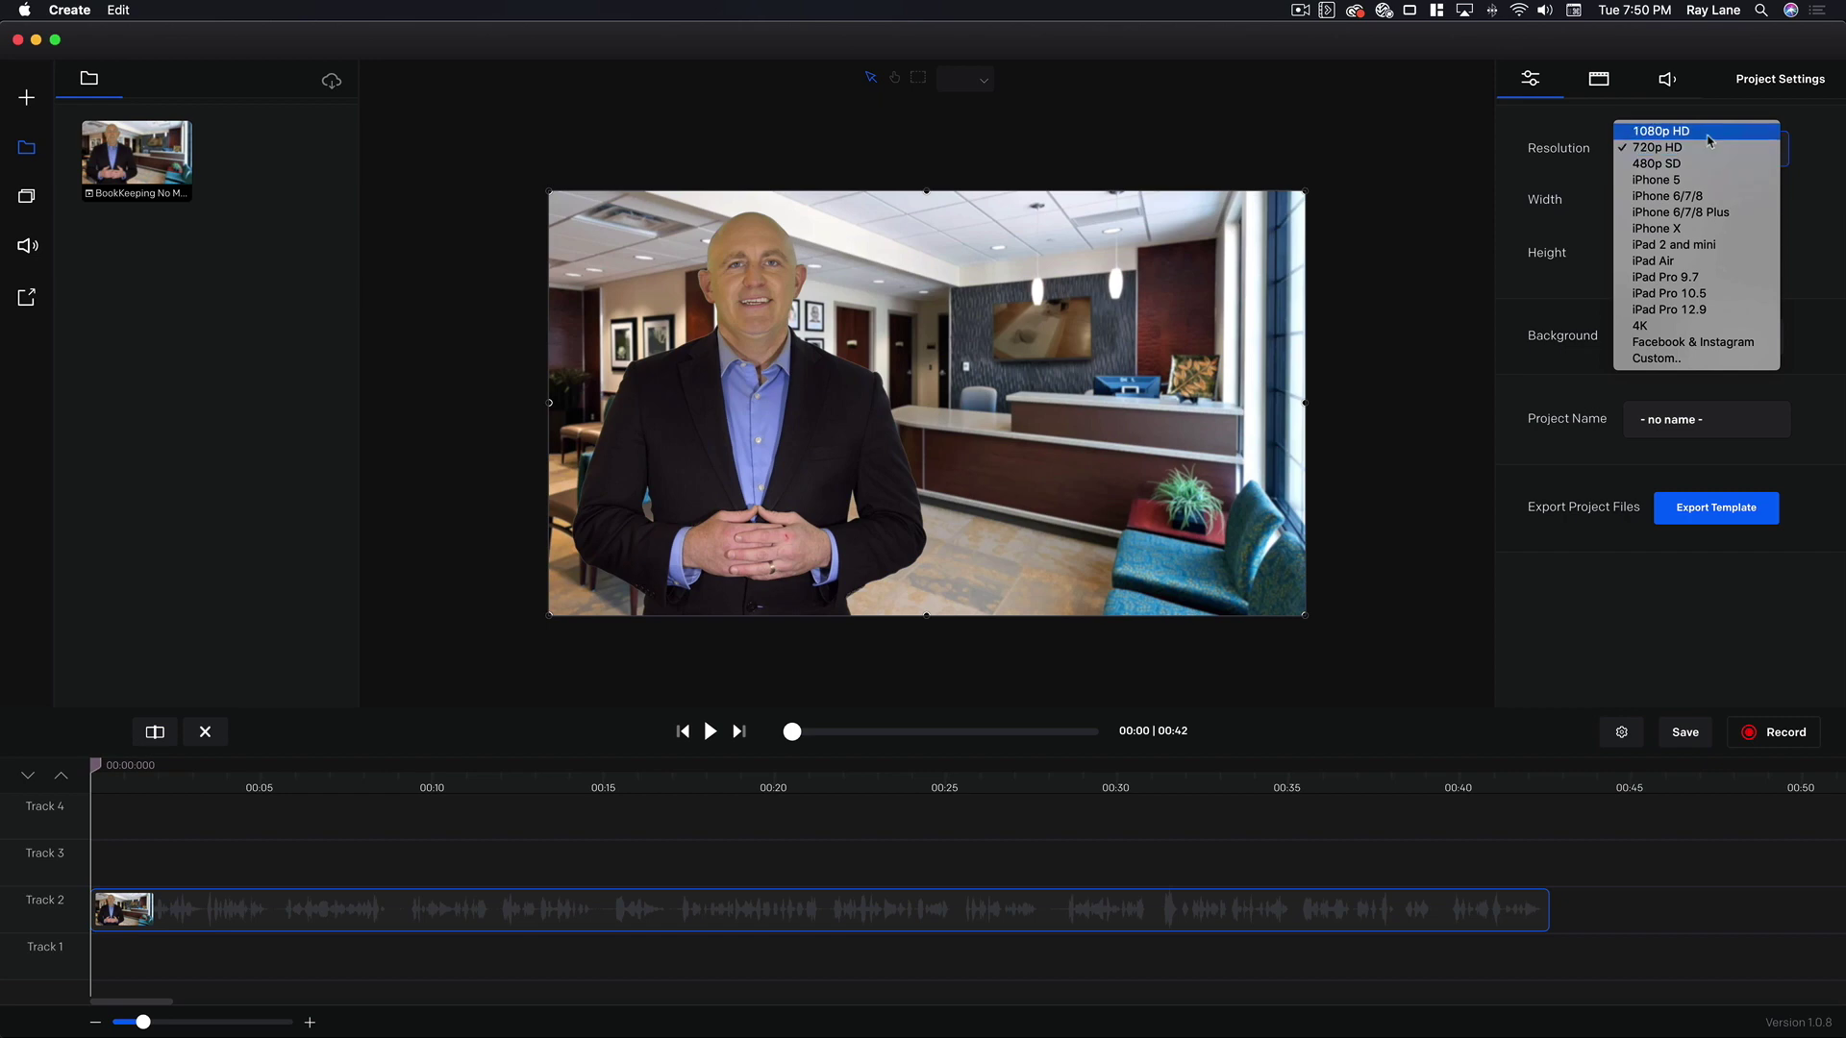
{"action": "left_click", "coordinate": [1709, 141]}
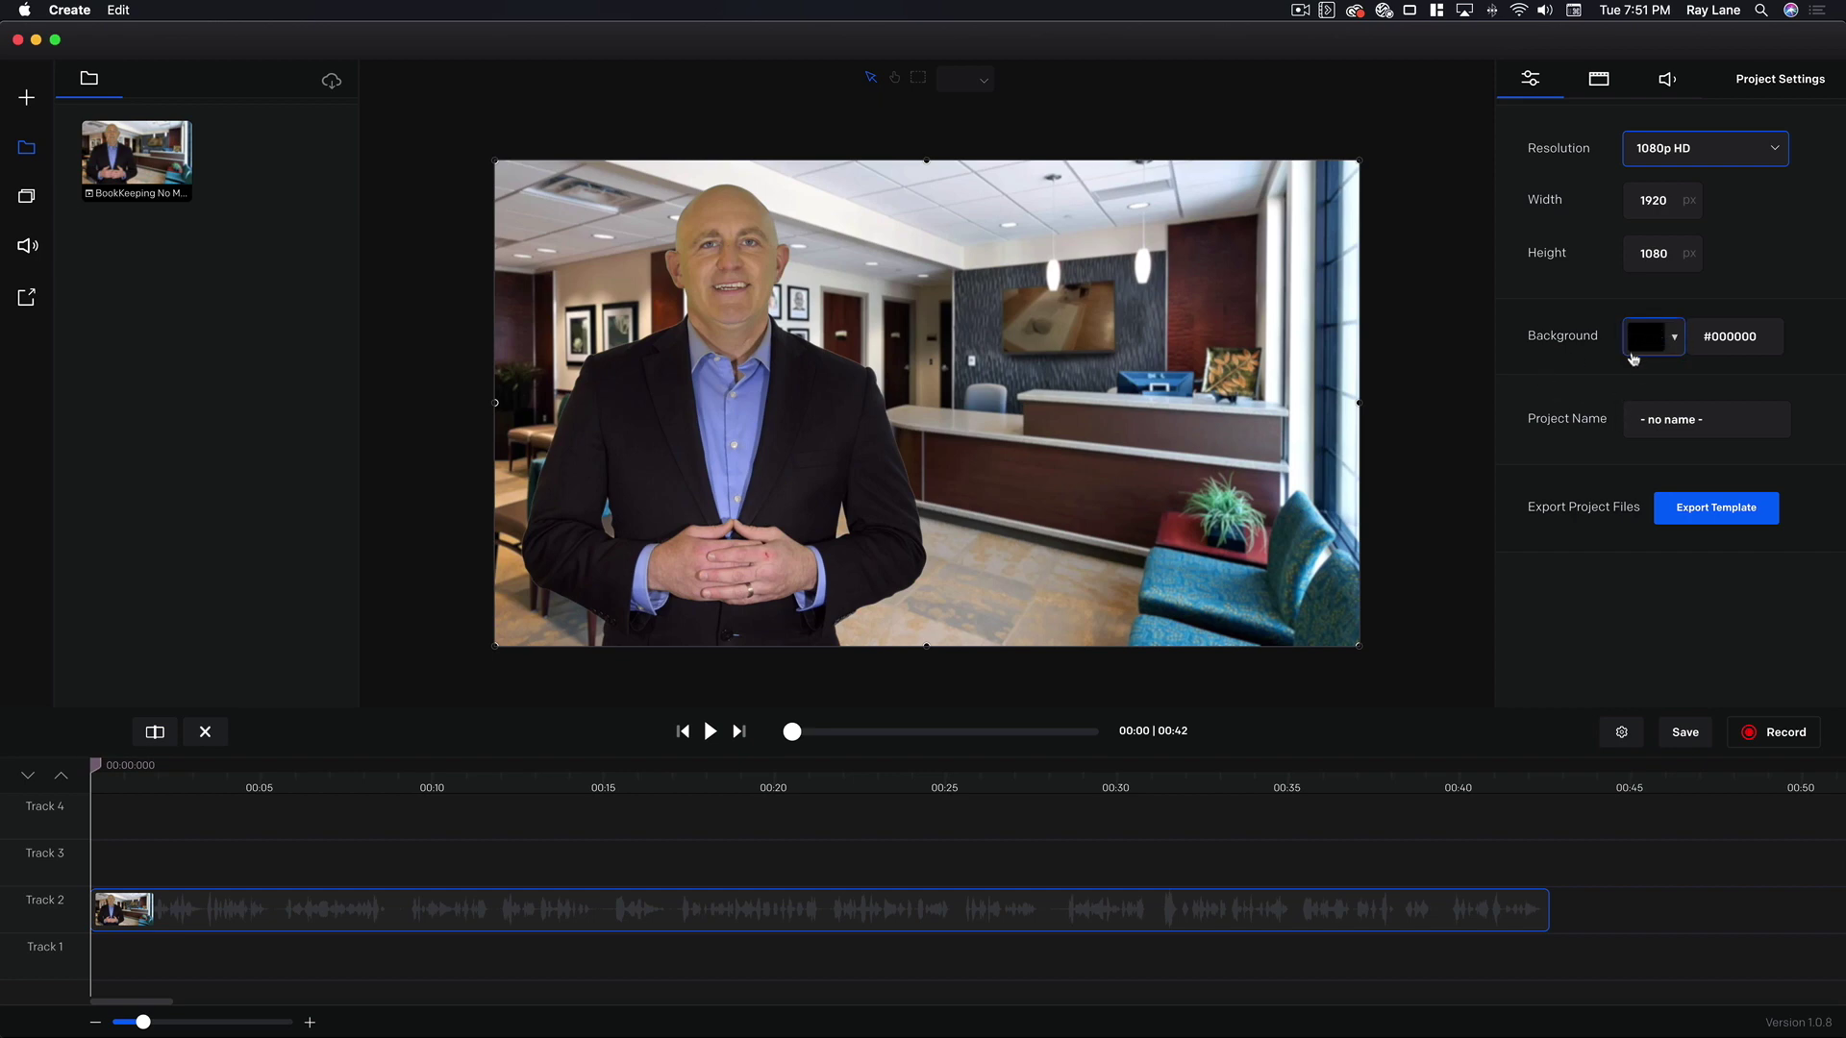
{"action": "left_click", "coordinate": [1651, 420]}
{"action": "left_click_drag", "start_coordinate": [1745, 419], "coordinate": [1611, 423]}
{"action": "type", "text": "test1"}
{"action": "left_click", "coordinate": [1588, 568]}
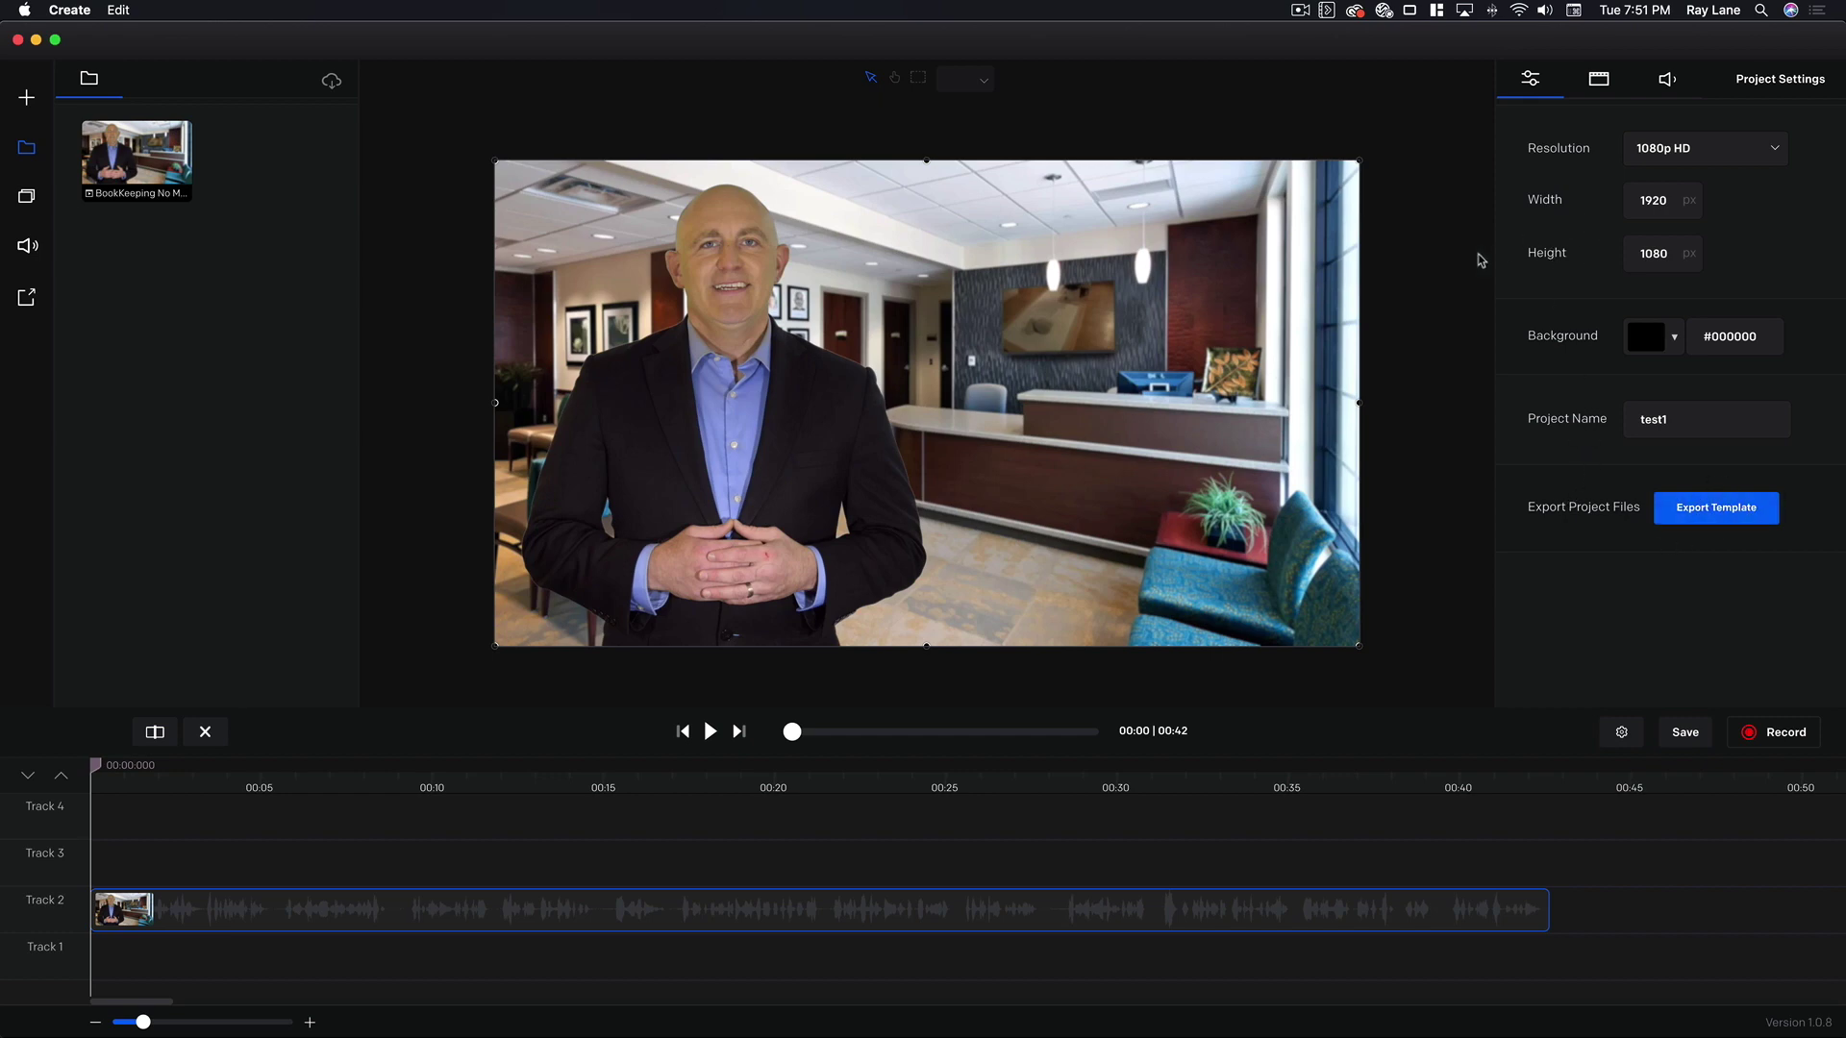
Step: Try the clip's opacity and horizontal position (10), then refit it to fill the canvas
{"action": "left_click", "coordinate": [1599, 85]}
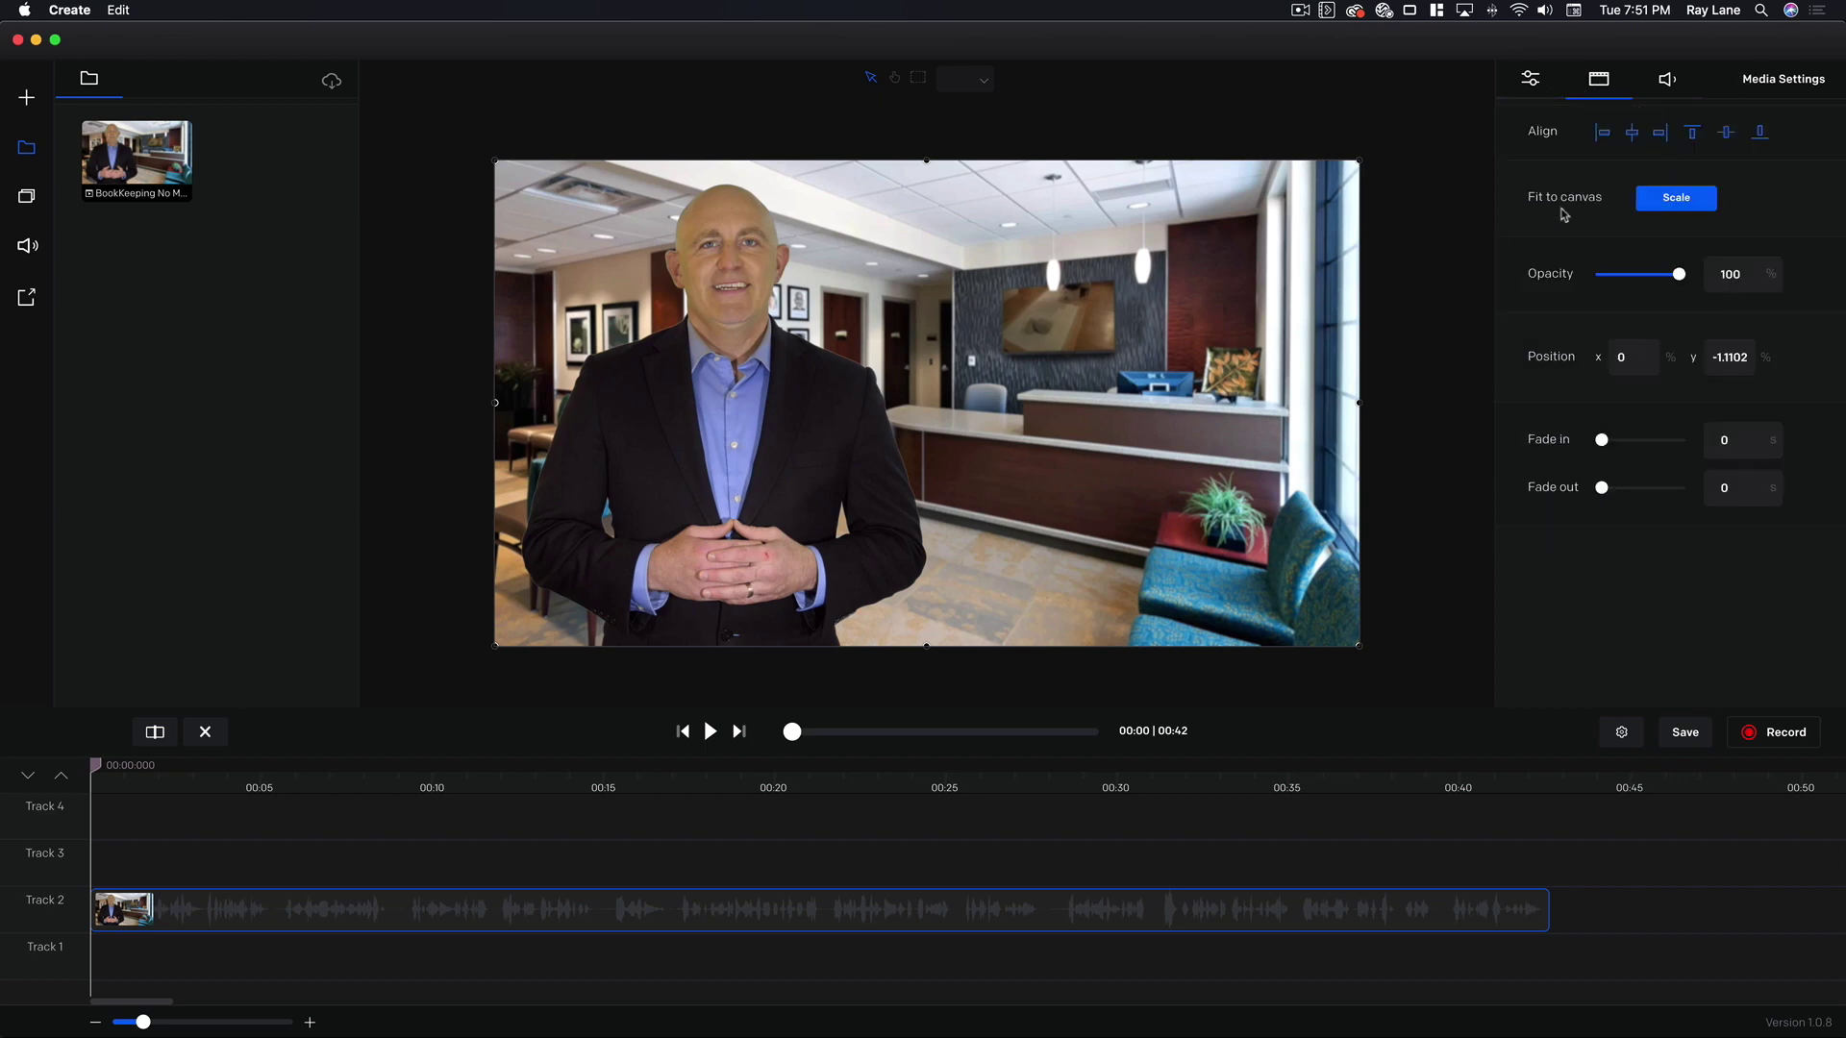
{"action": "mouse_move", "coordinate": [1680, 277]}
{"action": "left_mouse_down"}
{"action": "mouse_move", "coordinate": [1603, 278]}
{"action": "mouse_move", "coordinate": [1697, 284]}
{"action": "left_mouse_up"}
{"action": "left_click_drag", "start_coordinate": [1640, 361], "coordinate": [1597, 357]}
{"action": "type", "text": "10"}
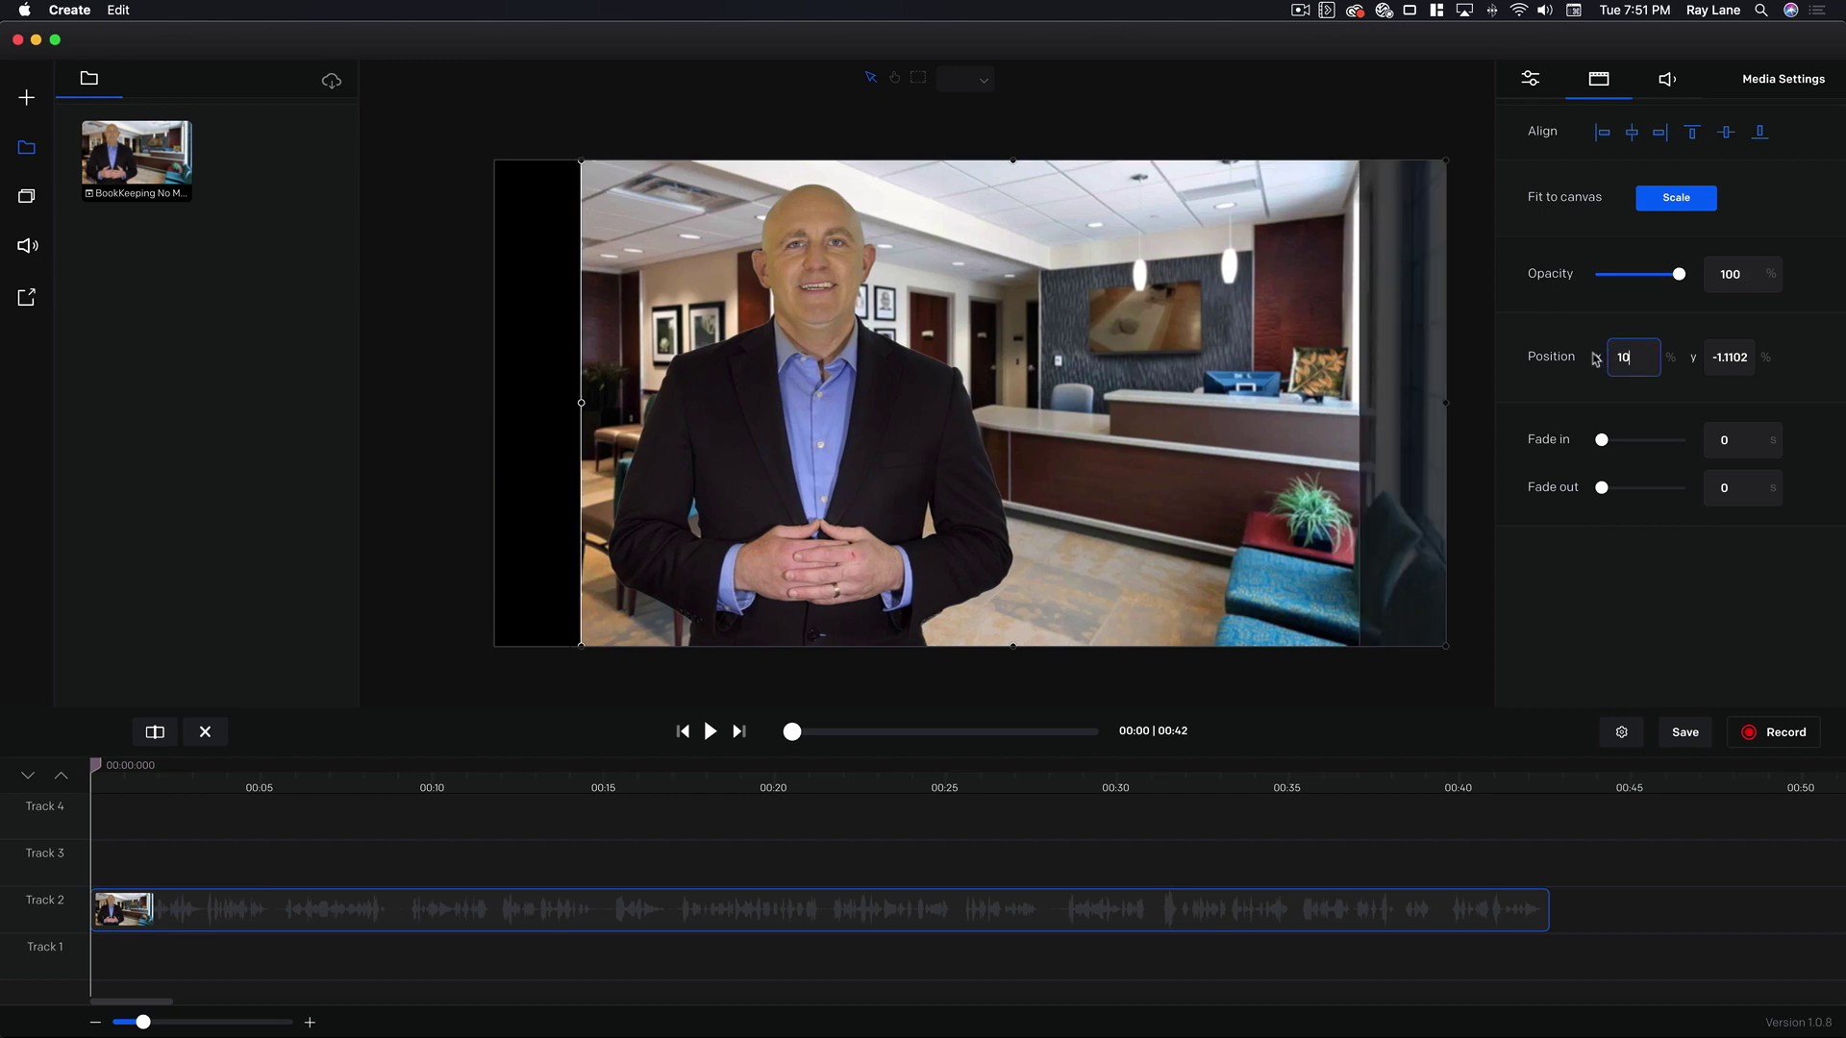
{"action": "left_click", "coordinate": [1679, 208]}
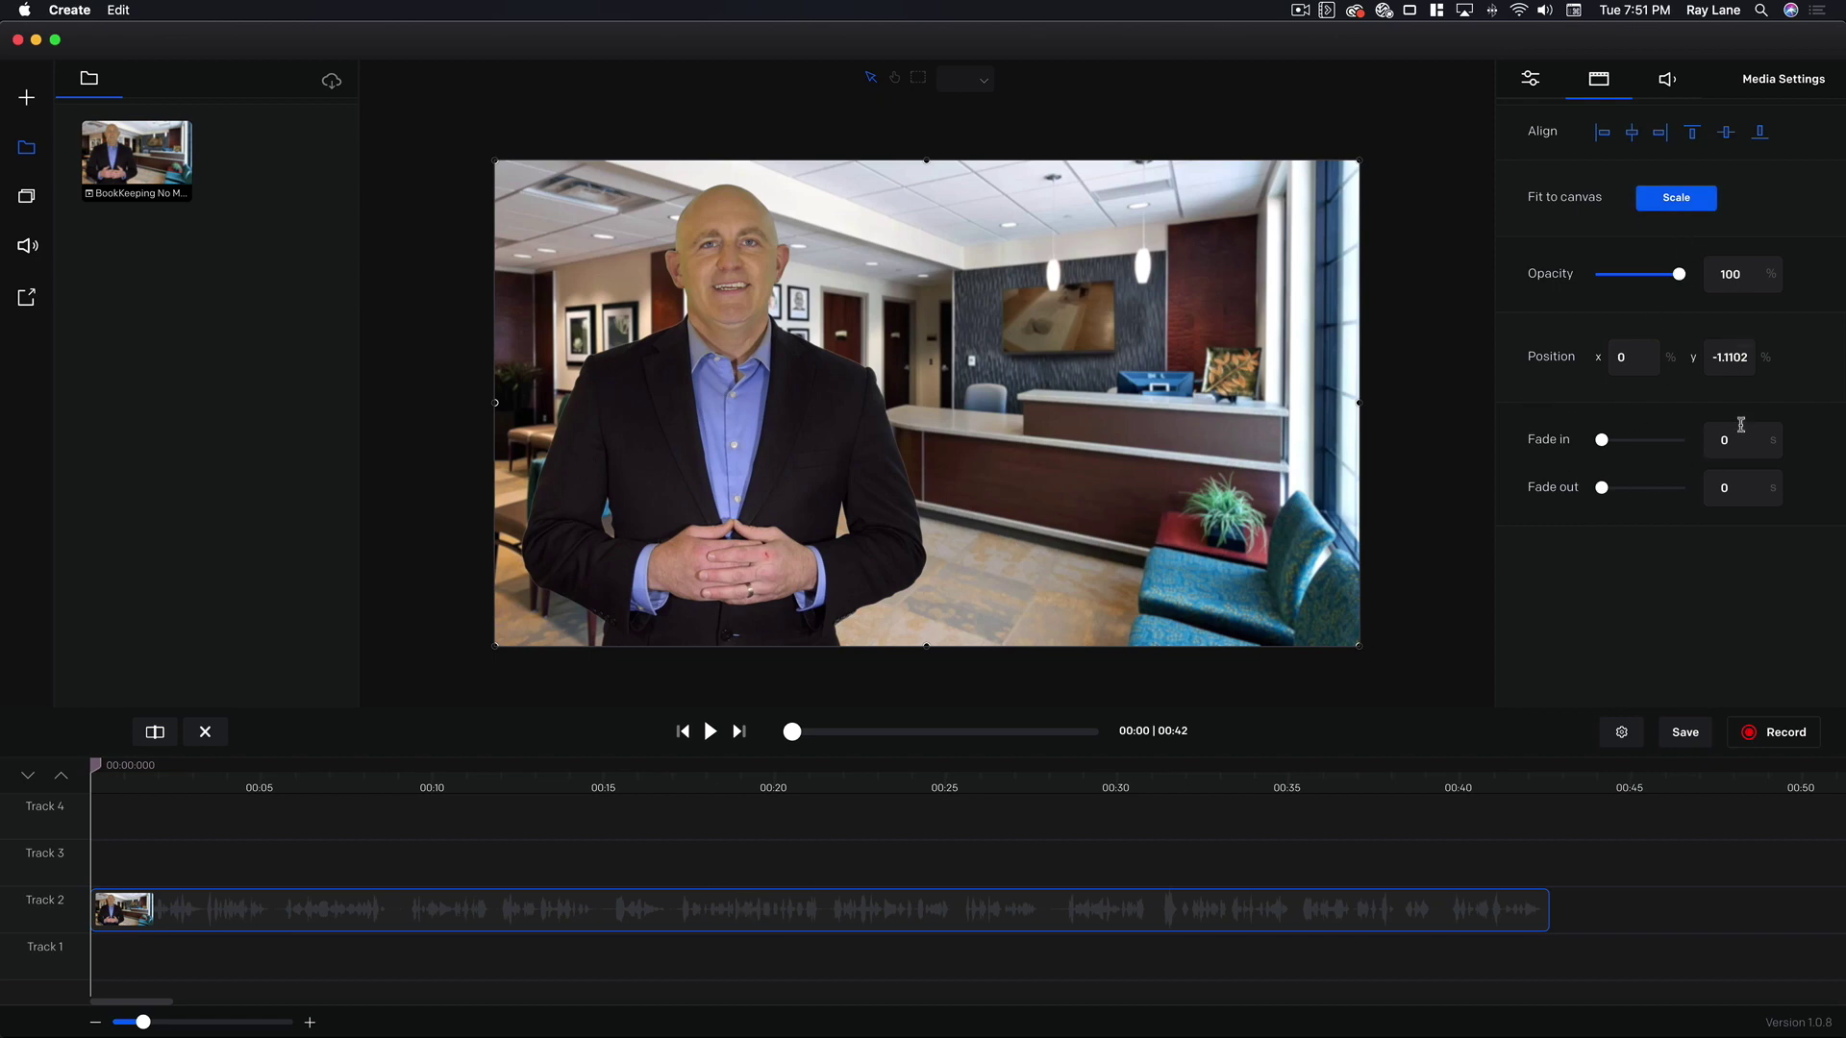
Step: Set the clip's fade in and fade out to .5 and return the playhead to the start
{"action": "left_click", "coordinate": [1741, 442]}
{"action": "type", "text": ".5"}
{"action": "left_click", "coordinate": [1718, 489]}
{"action": "type", "text": ".5"}
{"action": "left_click", "coordinate": [97, 775]}
{"action": "left_click_drag", "start_coordinate": [97, 767], "coordinate": [90, 766]}
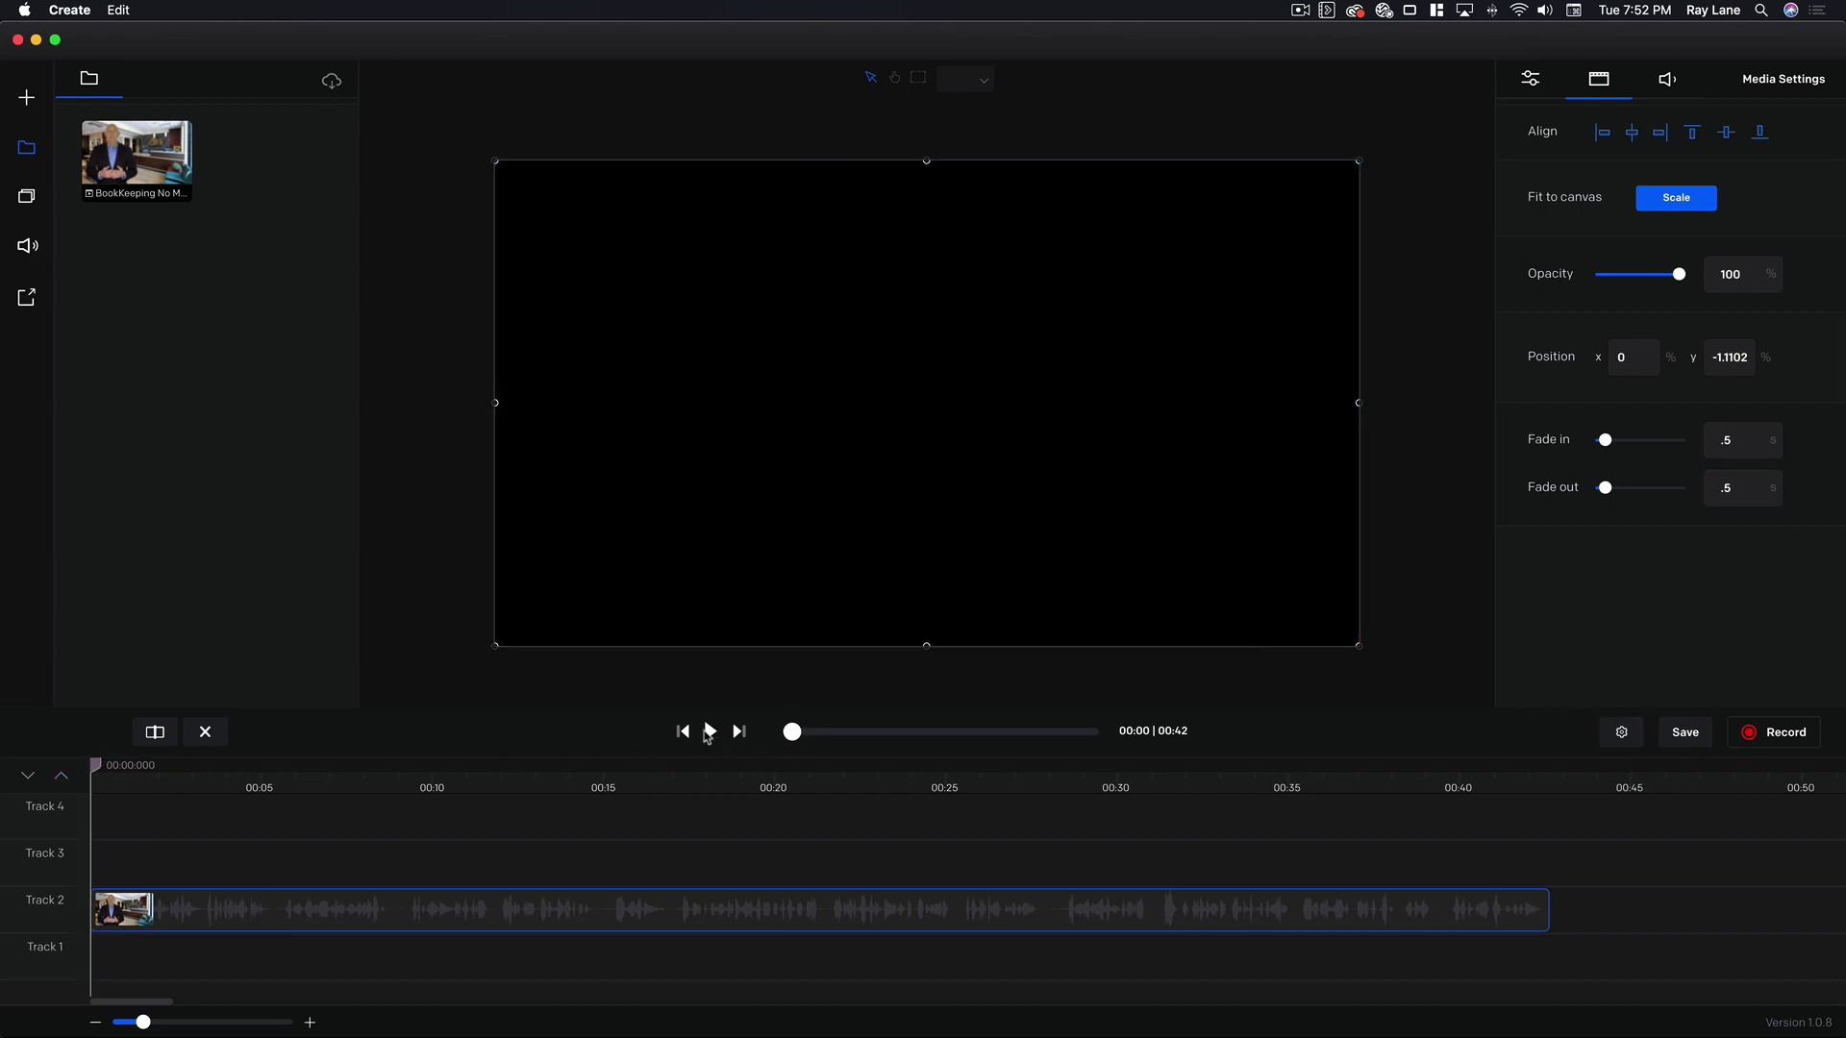
{"action": "left_click", "coordinate": [710, 740]}
{"action": "left_click", "coordinate": [709, 740]}
{"action": "left_click", "coordinate": [1505, 779]}
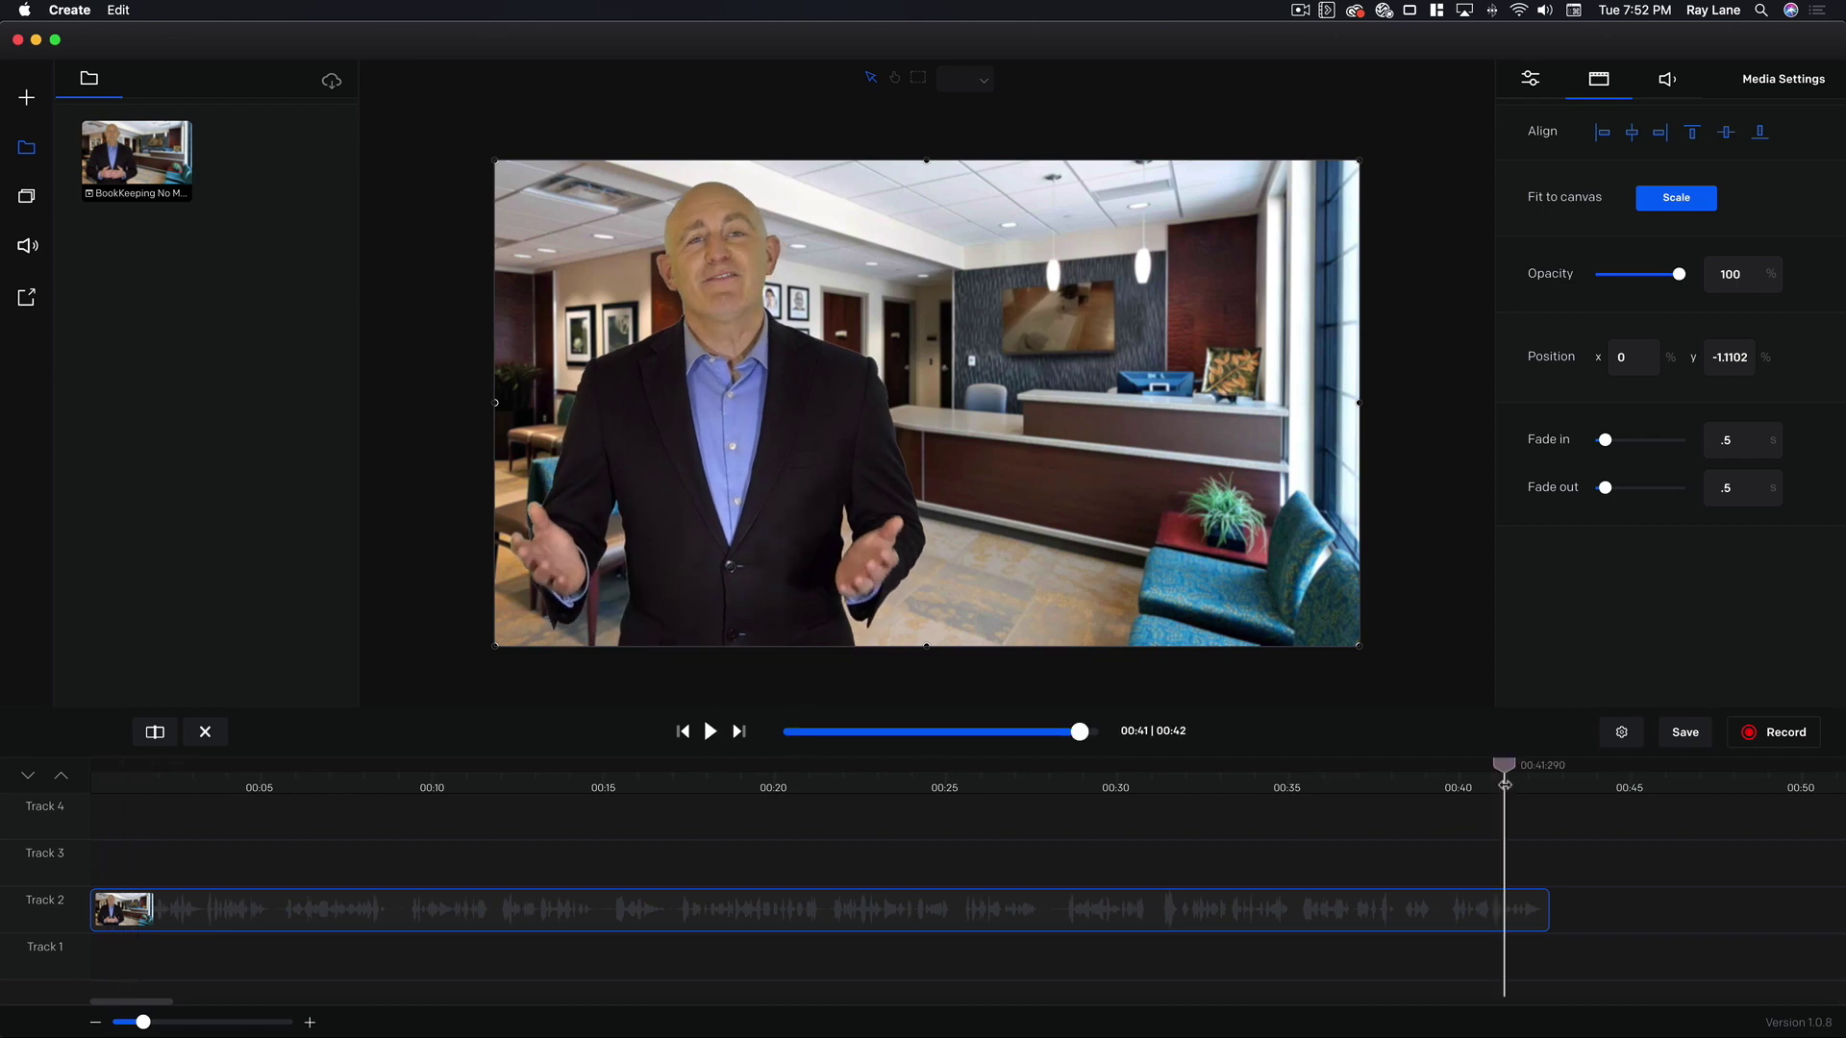
{"action": "left_click", "coordinate": [711, 738]}
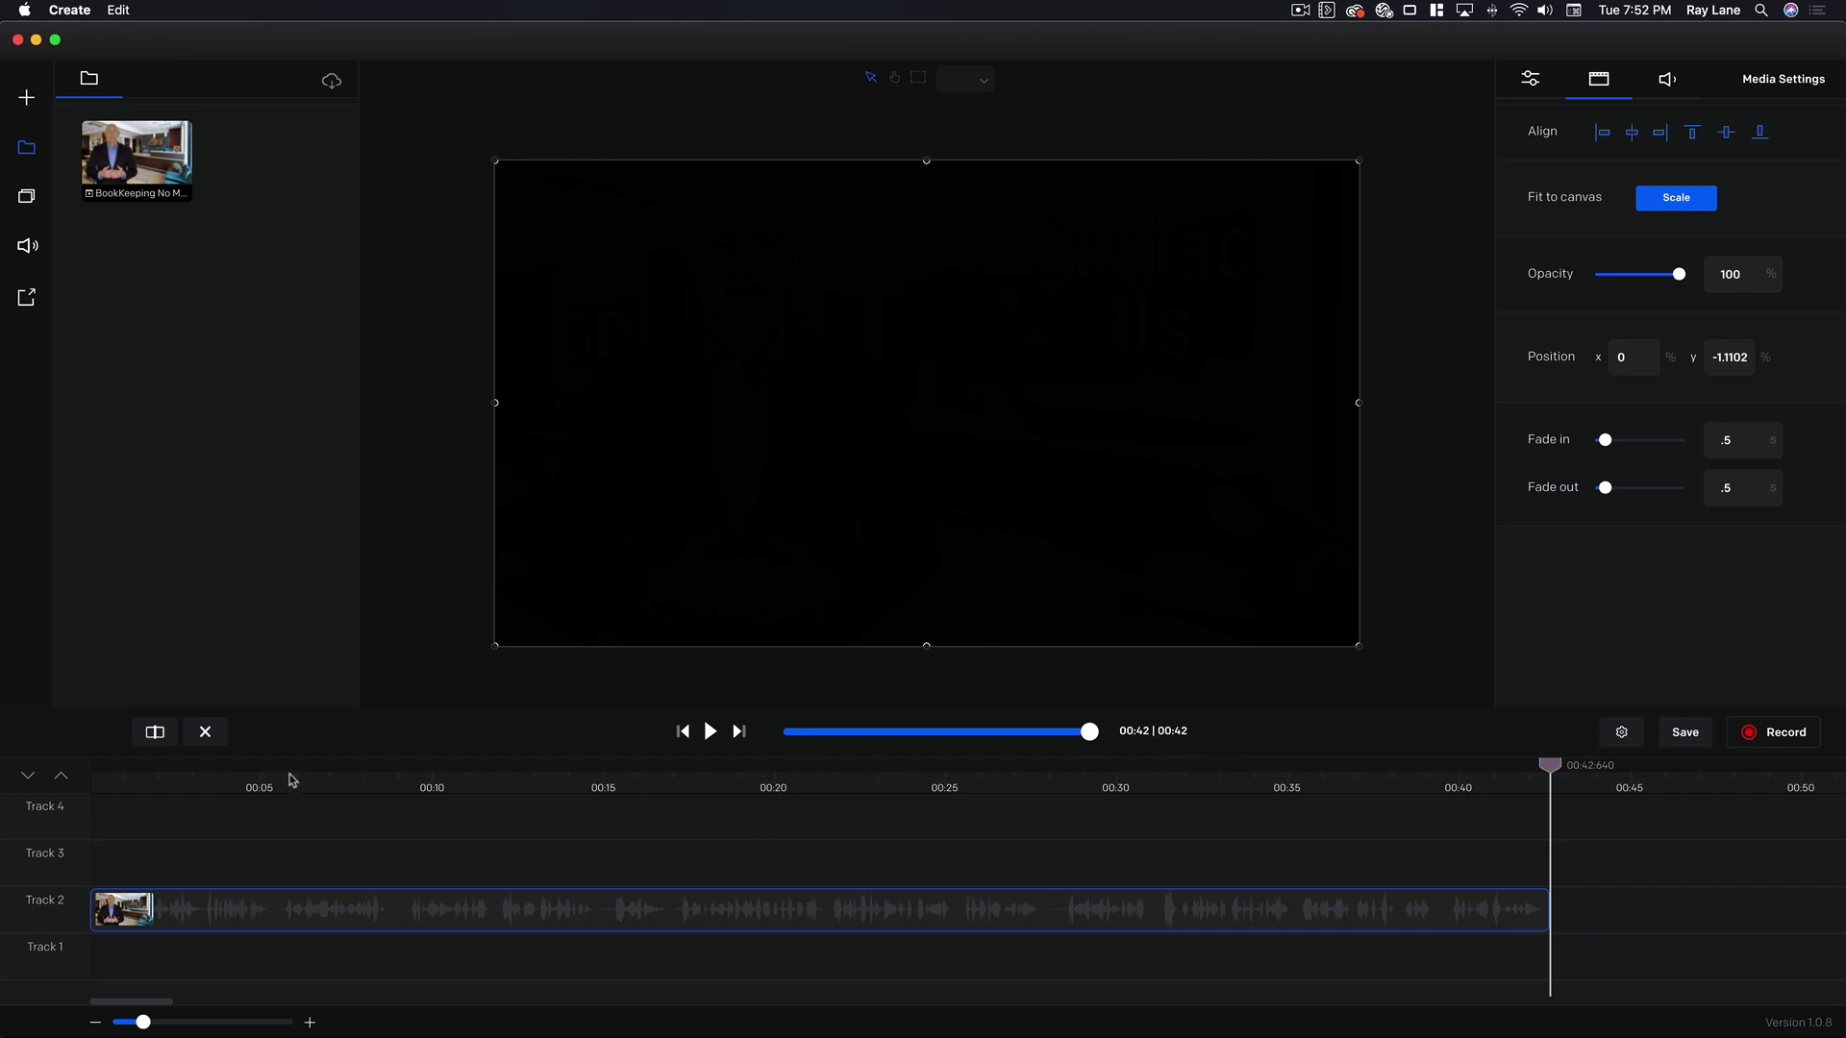
{"action": "left_click", "coordinate": [107, 786]}
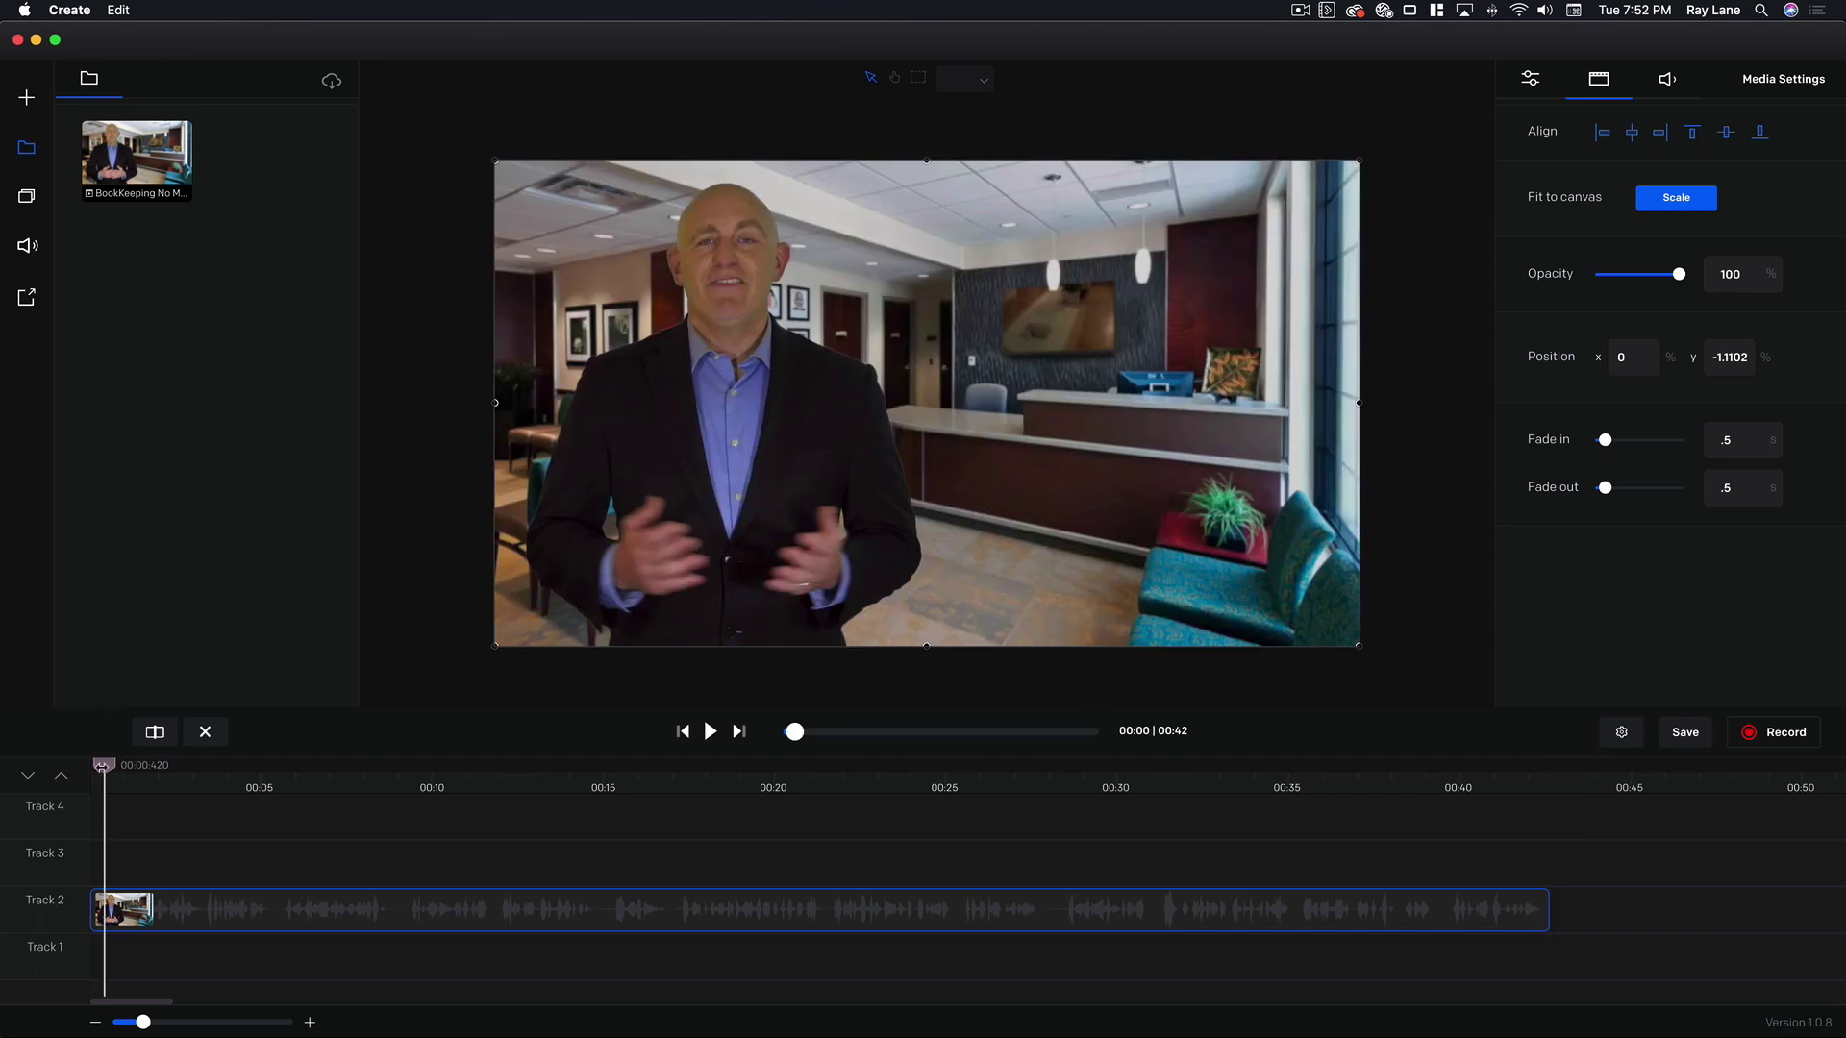
{"action": "left_click_drag", "start_coordinate": [102, 766], "coordinate": [81, 771]}
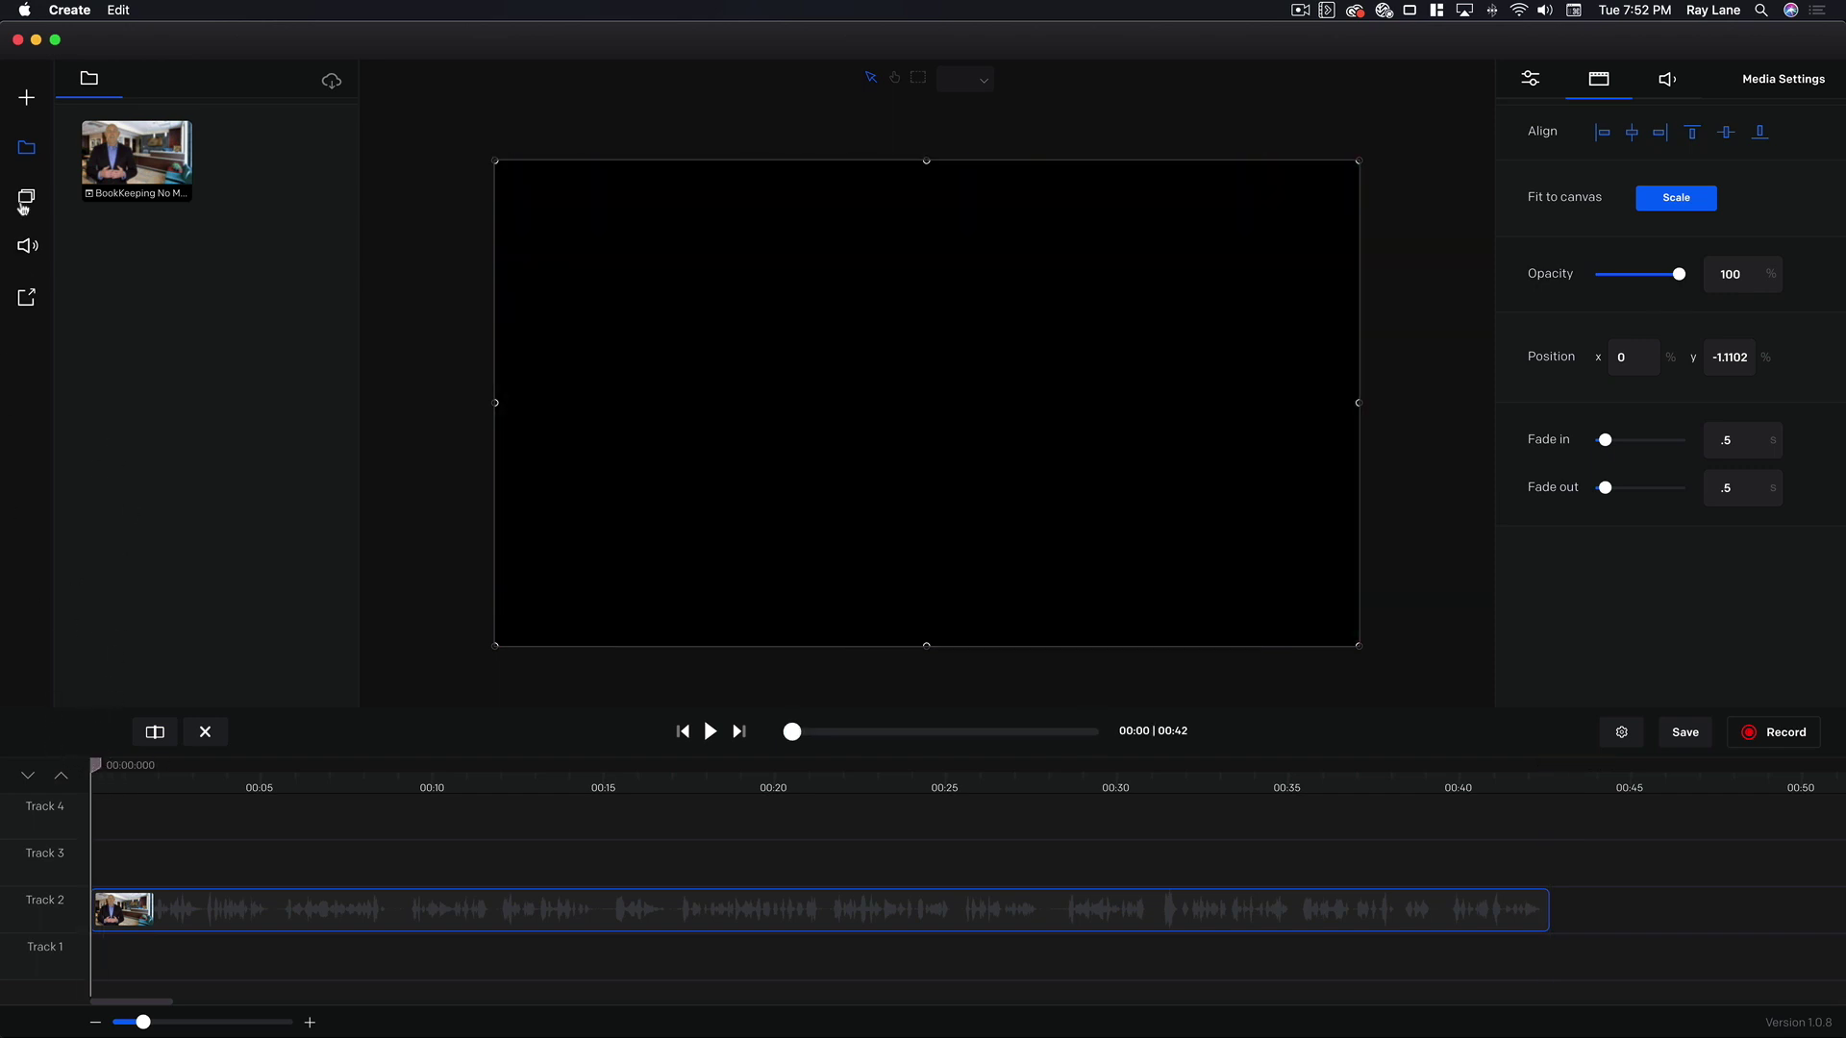
{"action": "left_click", "coordinate": [24, 202]}
Step: Preview Intensive Day, Dance With Me, Cool Night and Dance With Electric Guitar; put the last on Track 1
{"action": "left_click", "coordinate": [27, 246]}
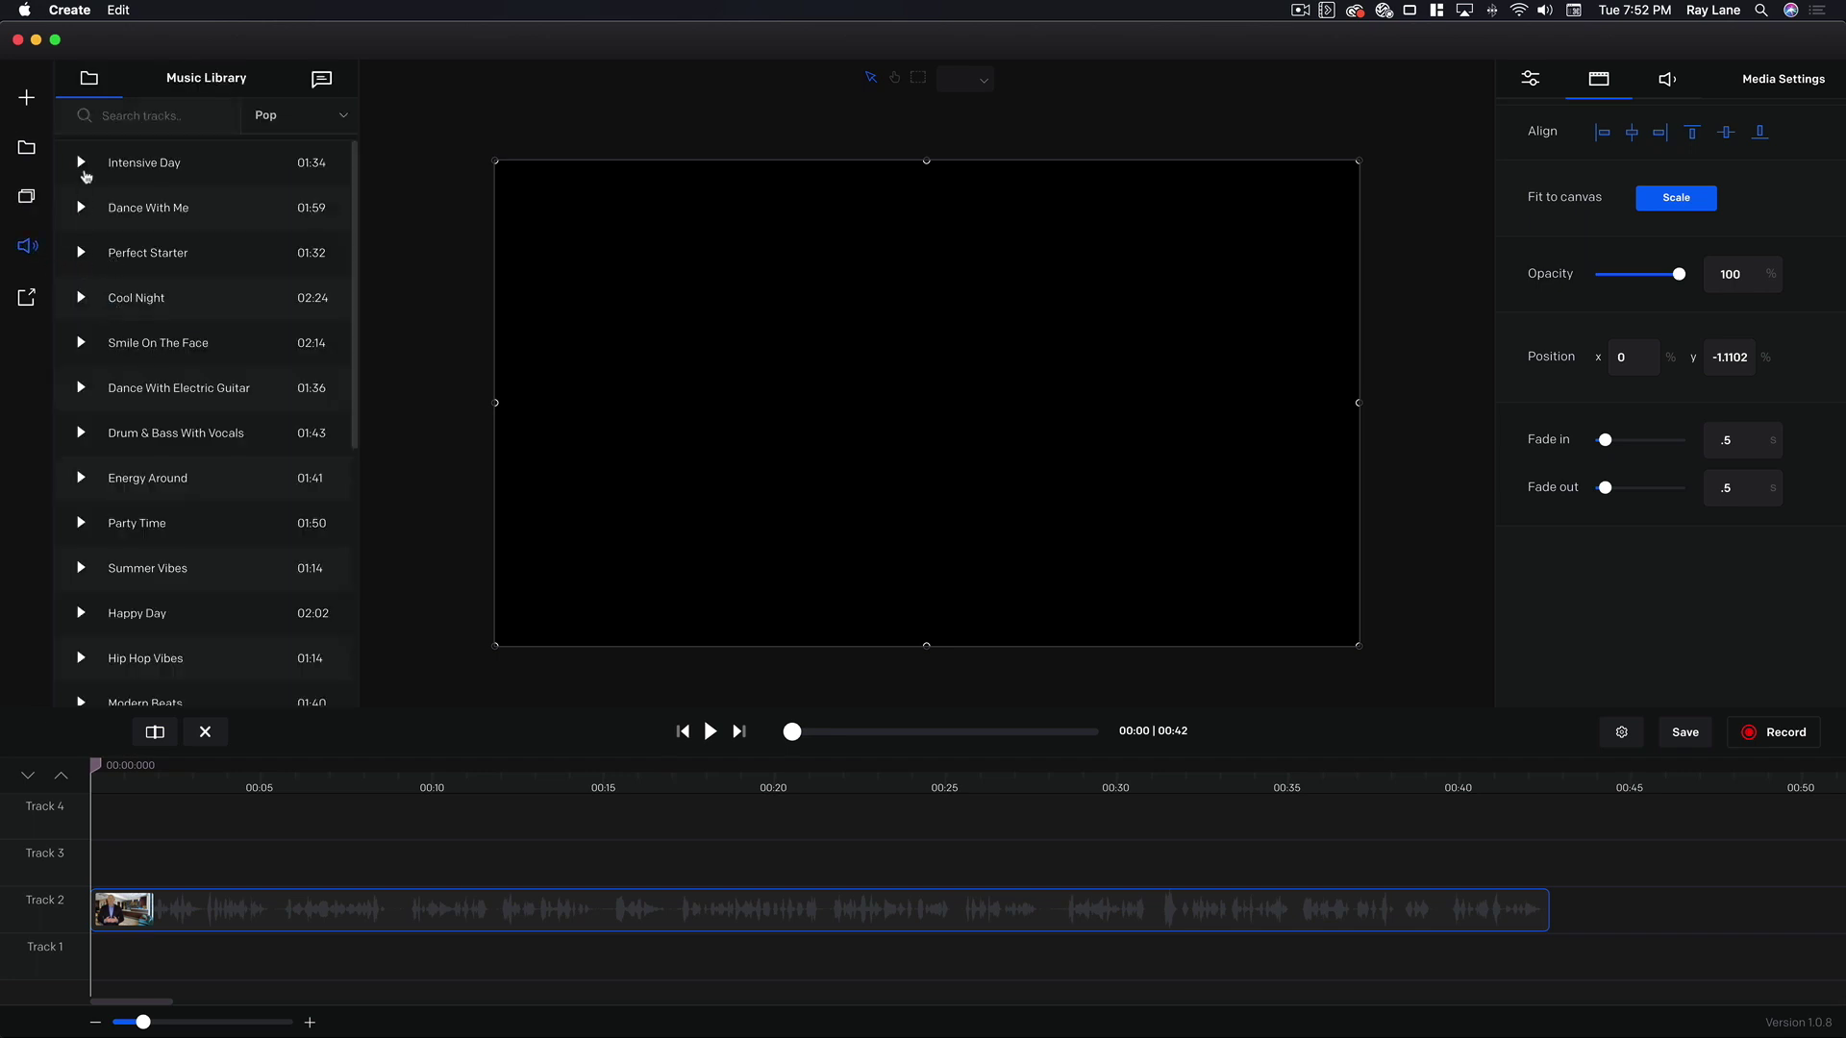
{"action": "left_click", "coordinate": [82, 165]}
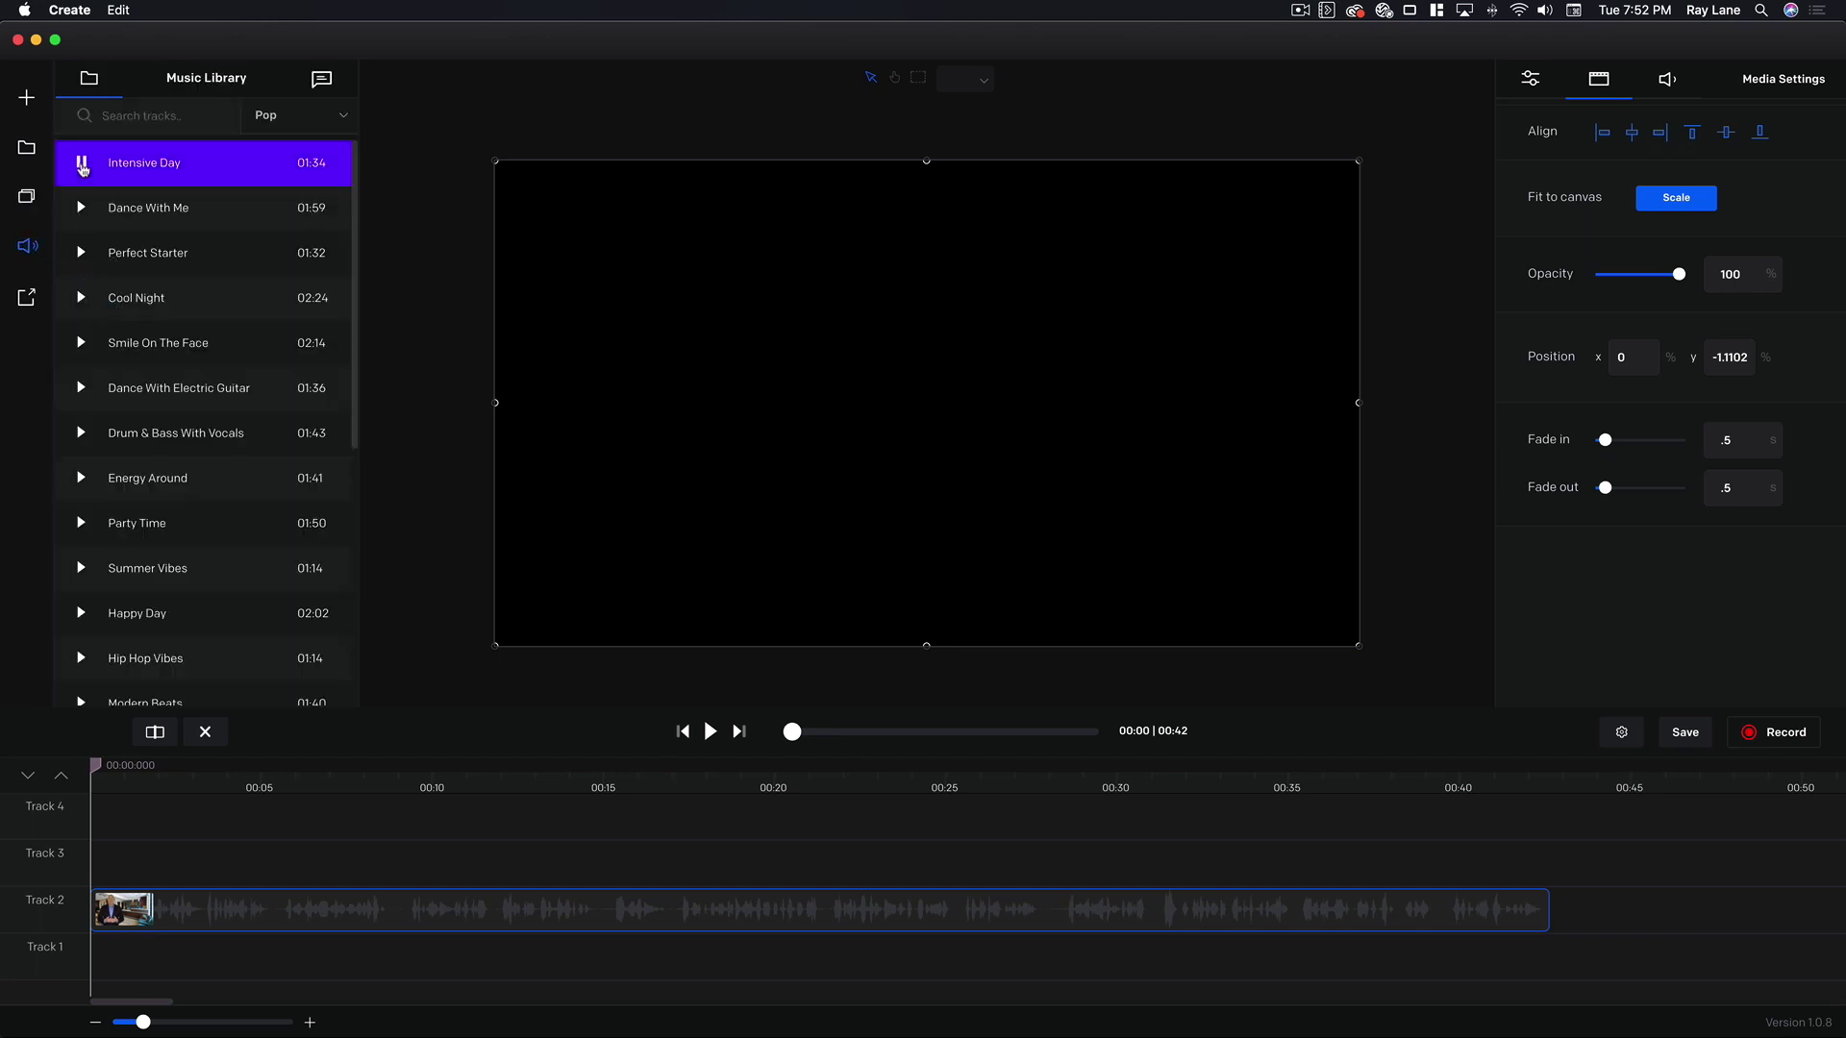
{"action": "left_click", "coordinate": [82, 209]}
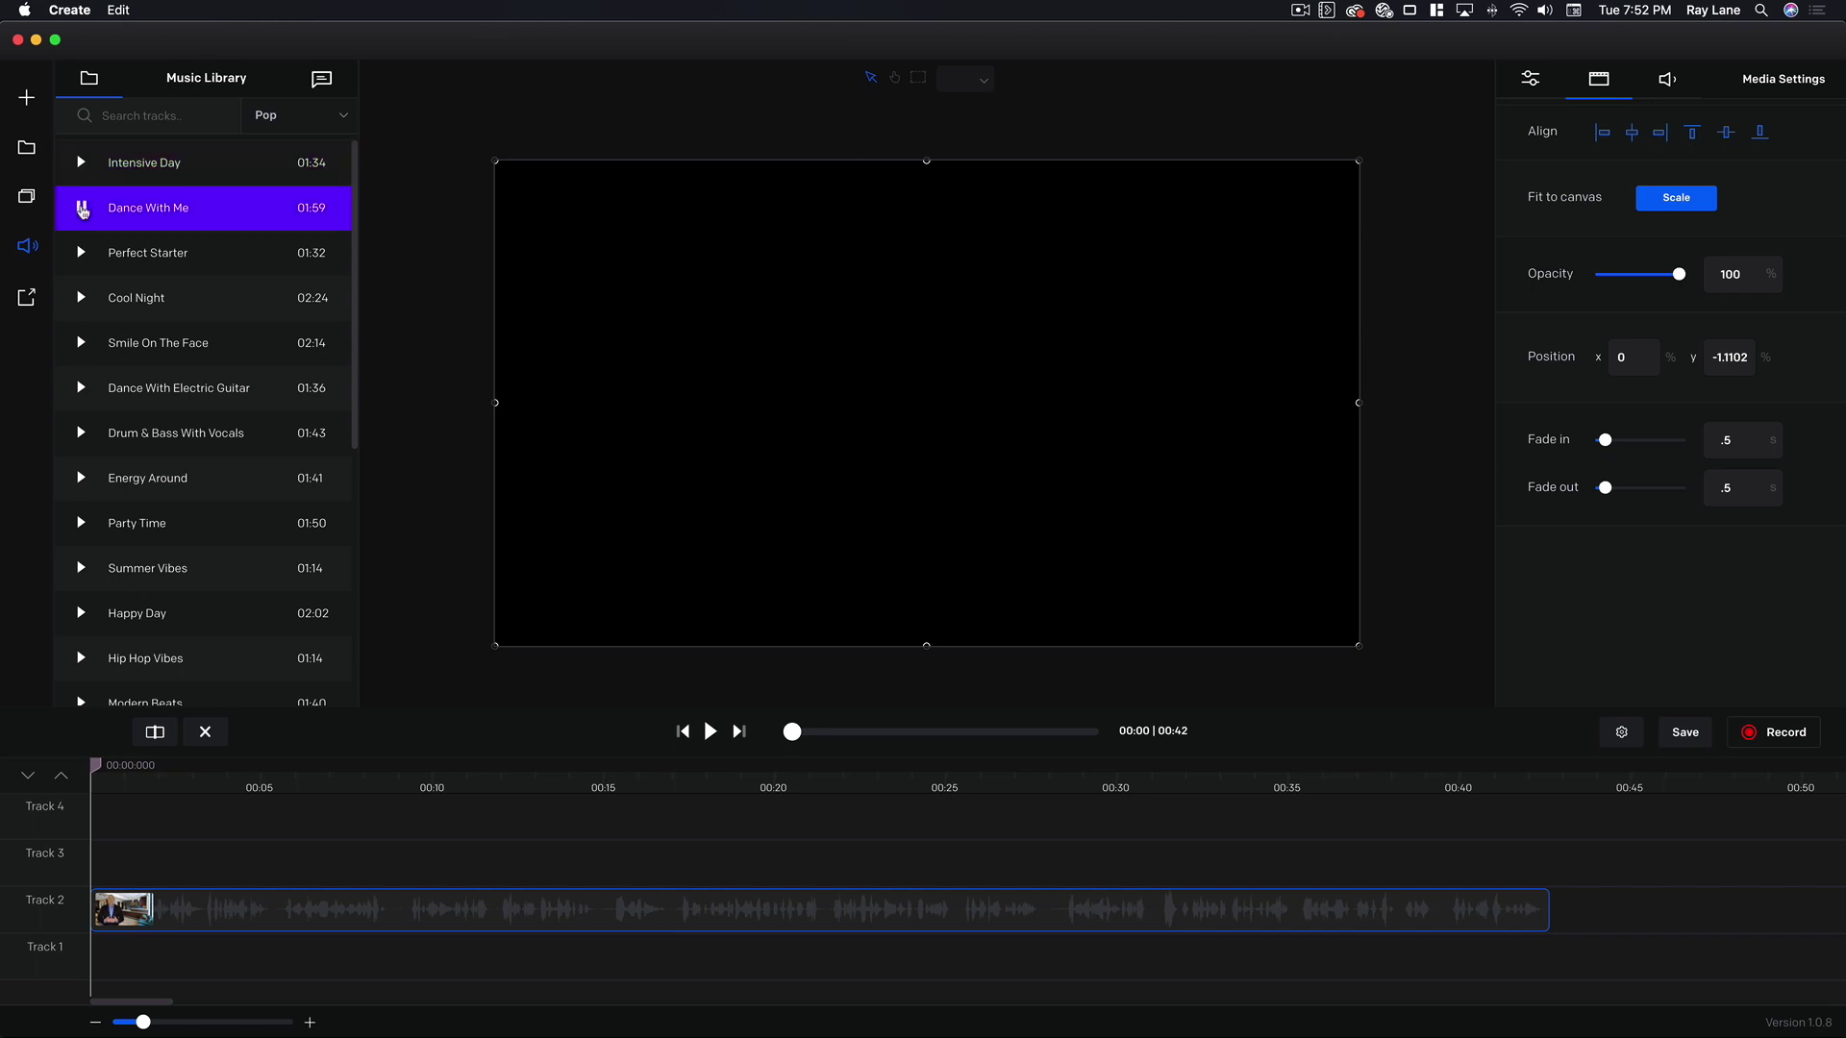
{"action": "left_click", "coordinate": [81, 215]}
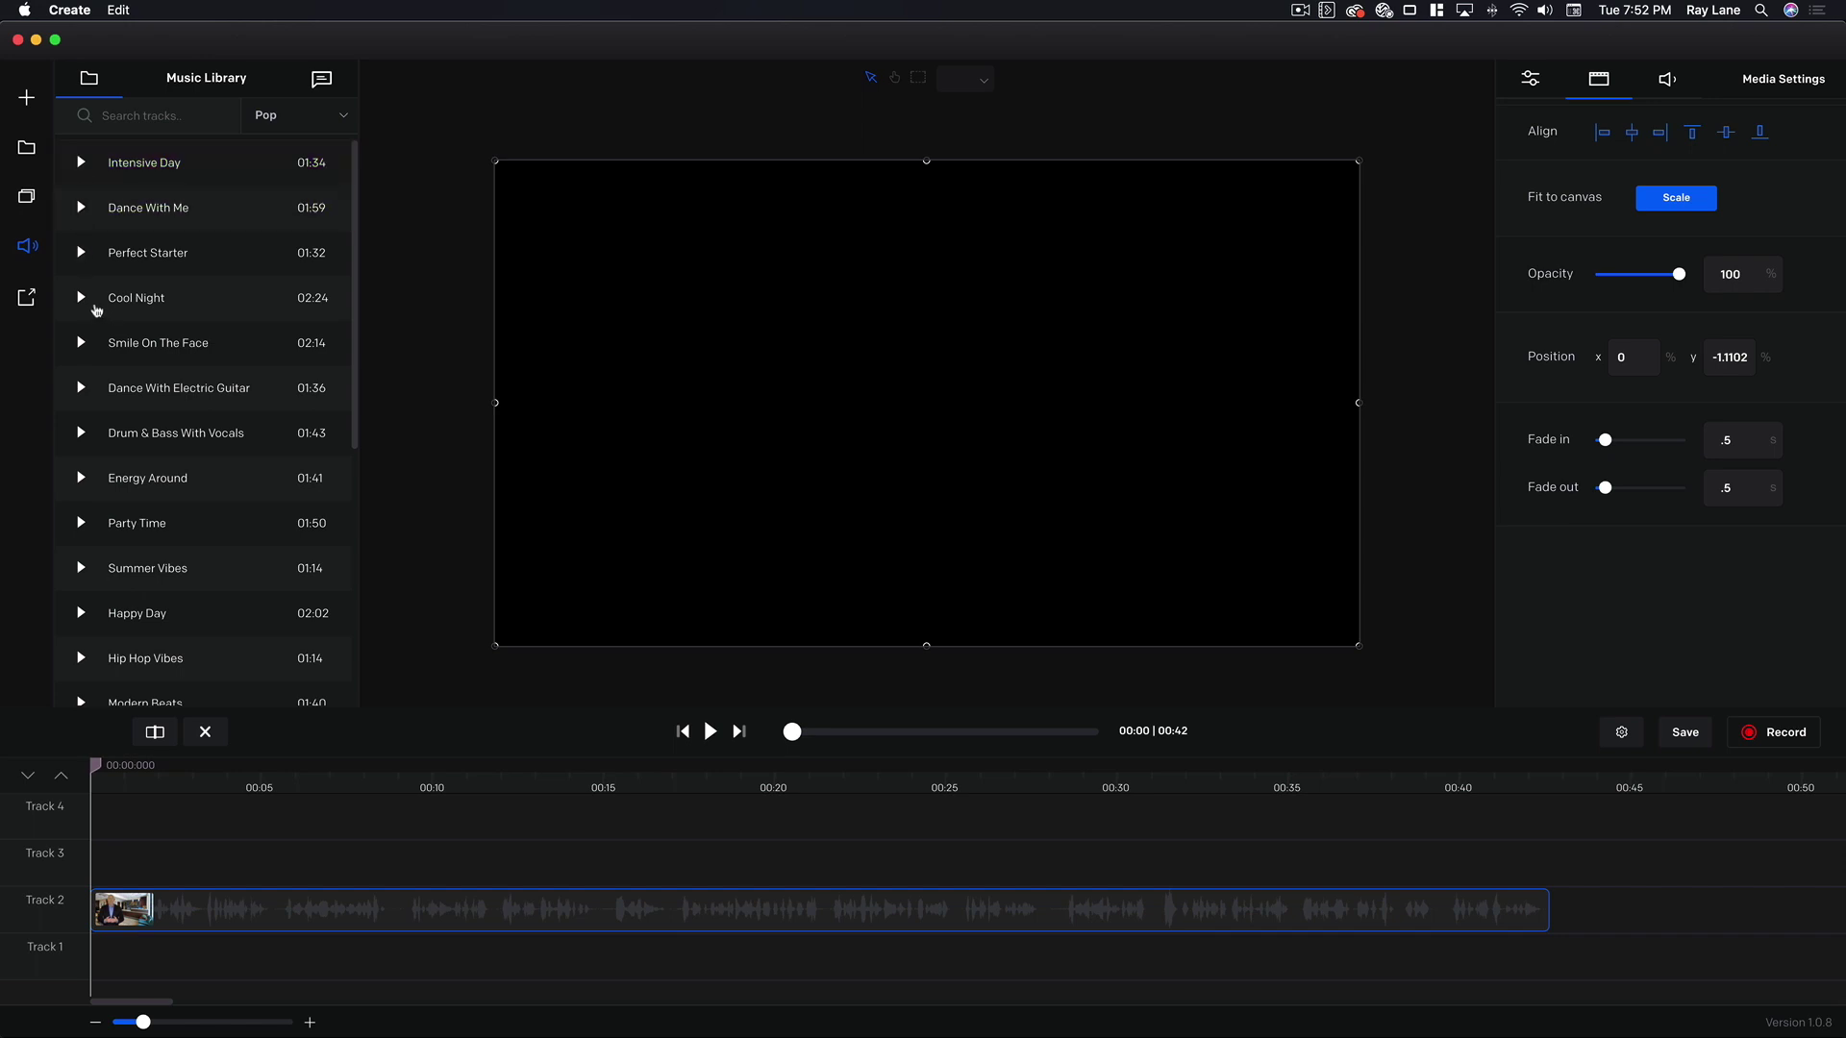
{"action": "left_click", "coordinate": [83, 300]}
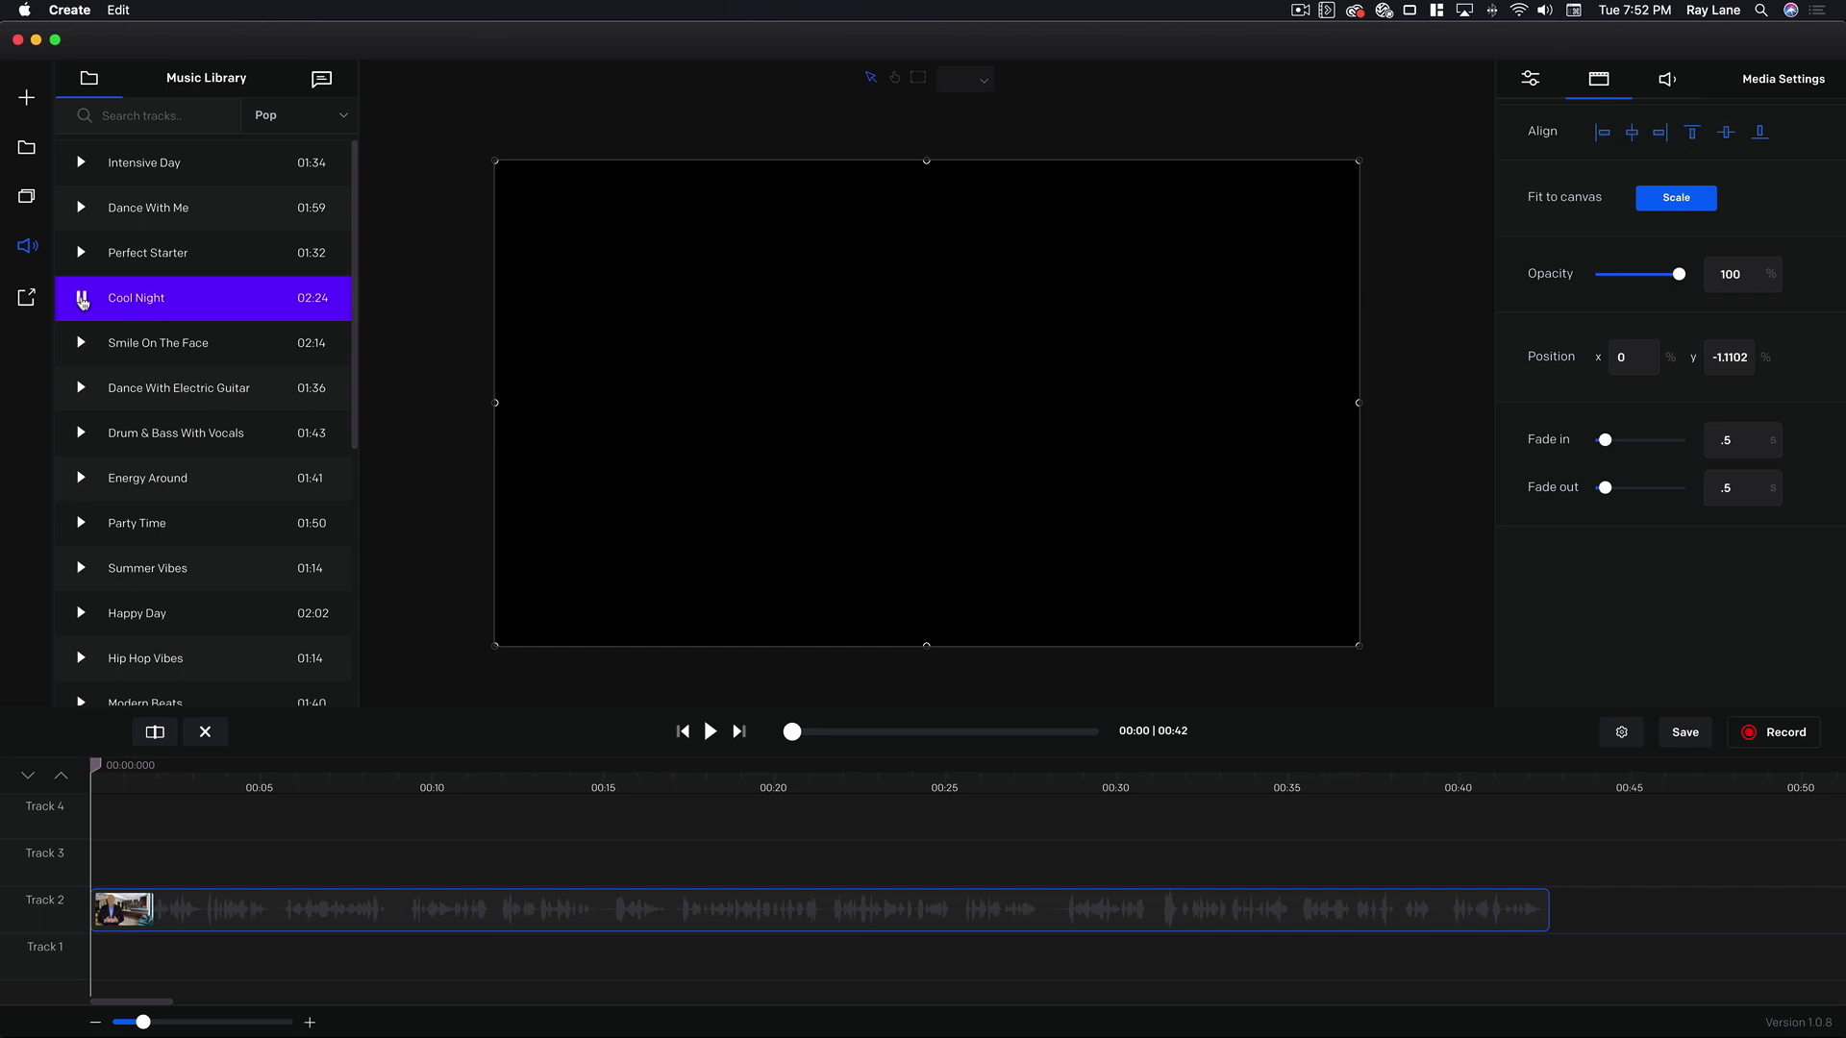
{"action": "left_click", "coordinate": [82, 300]}
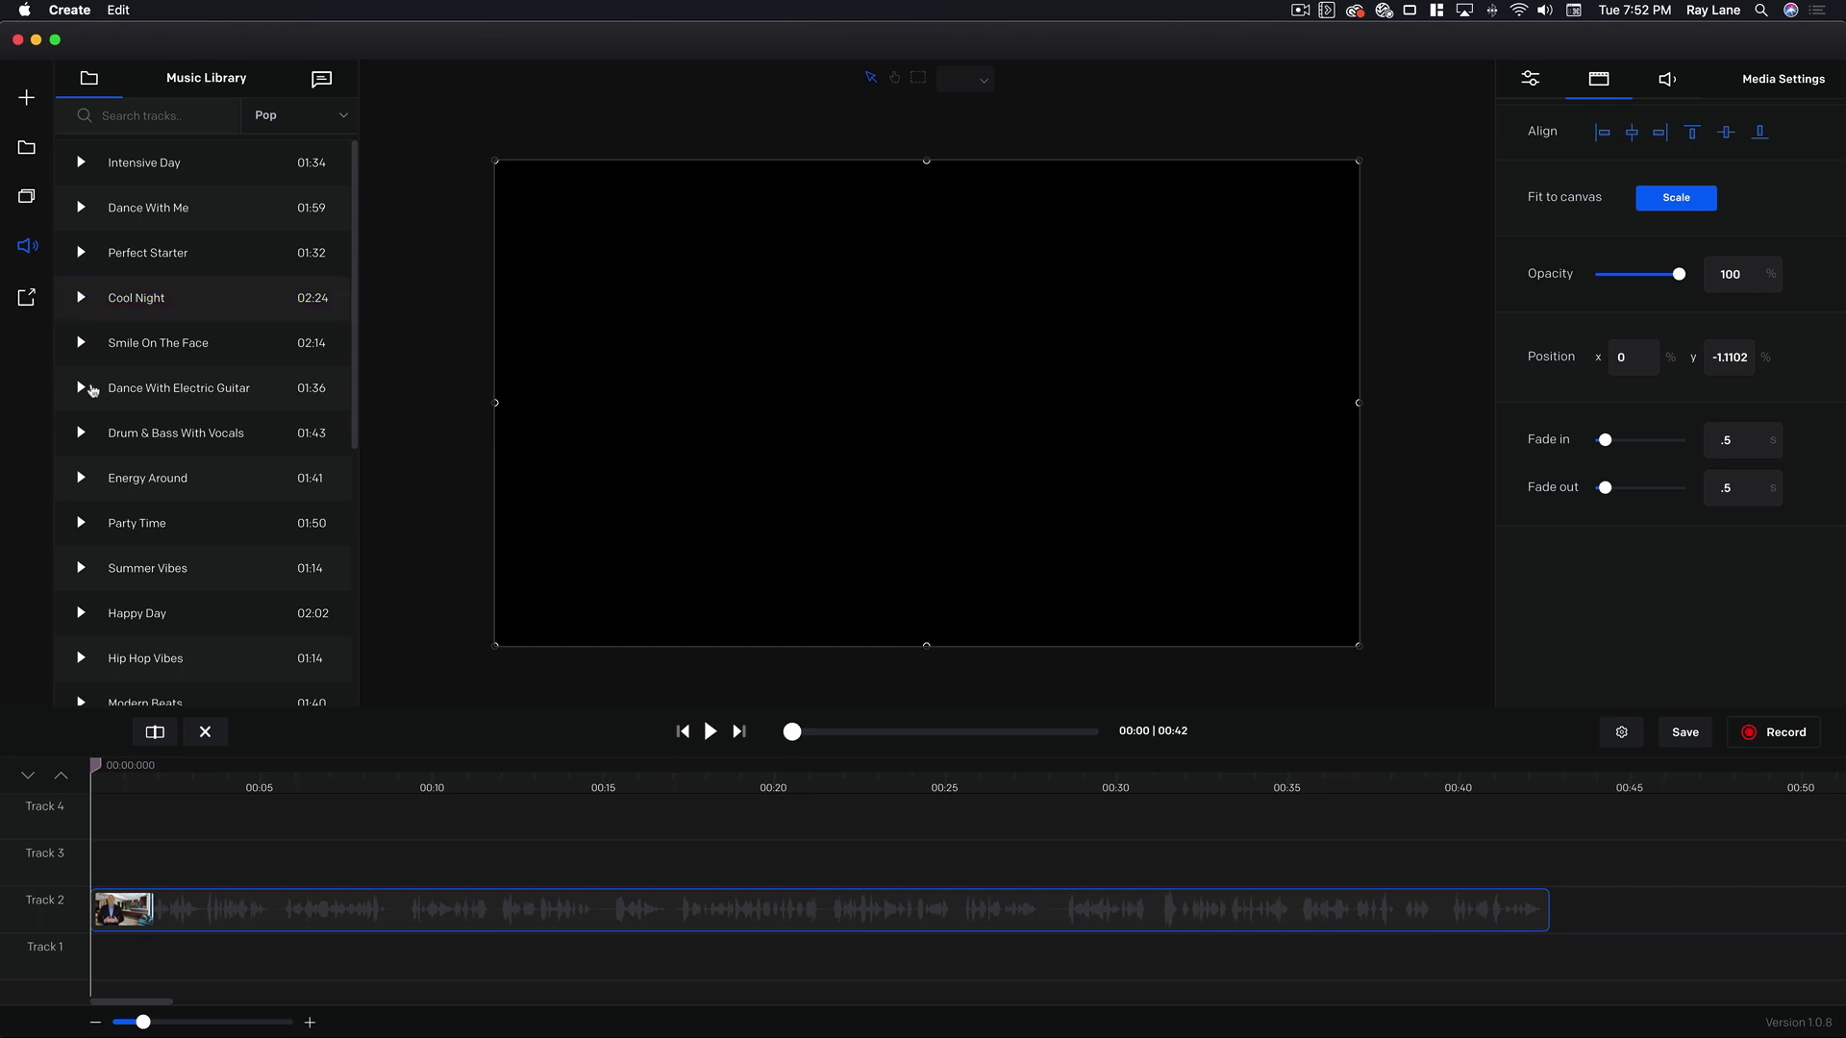
{"action": "left_click", "coordinate": [83, 389]}
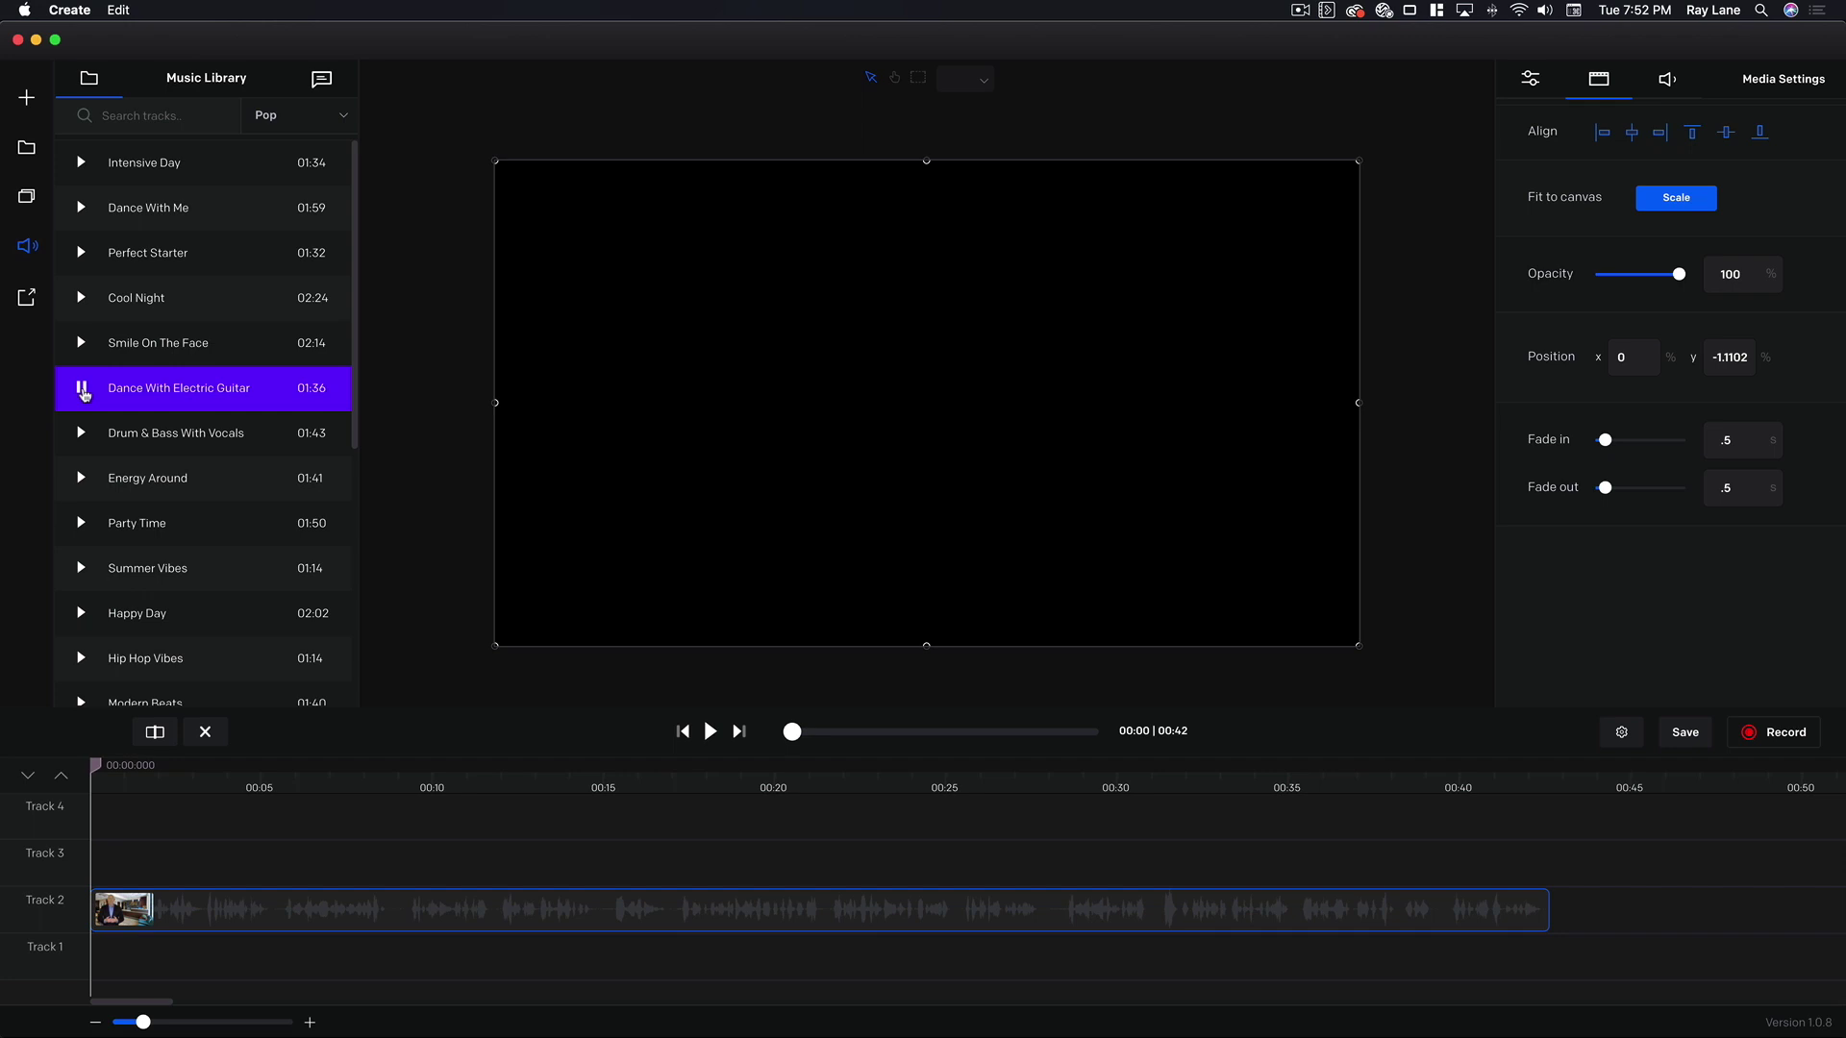
{"action": "left_click", "coordinate": [83, 390]}
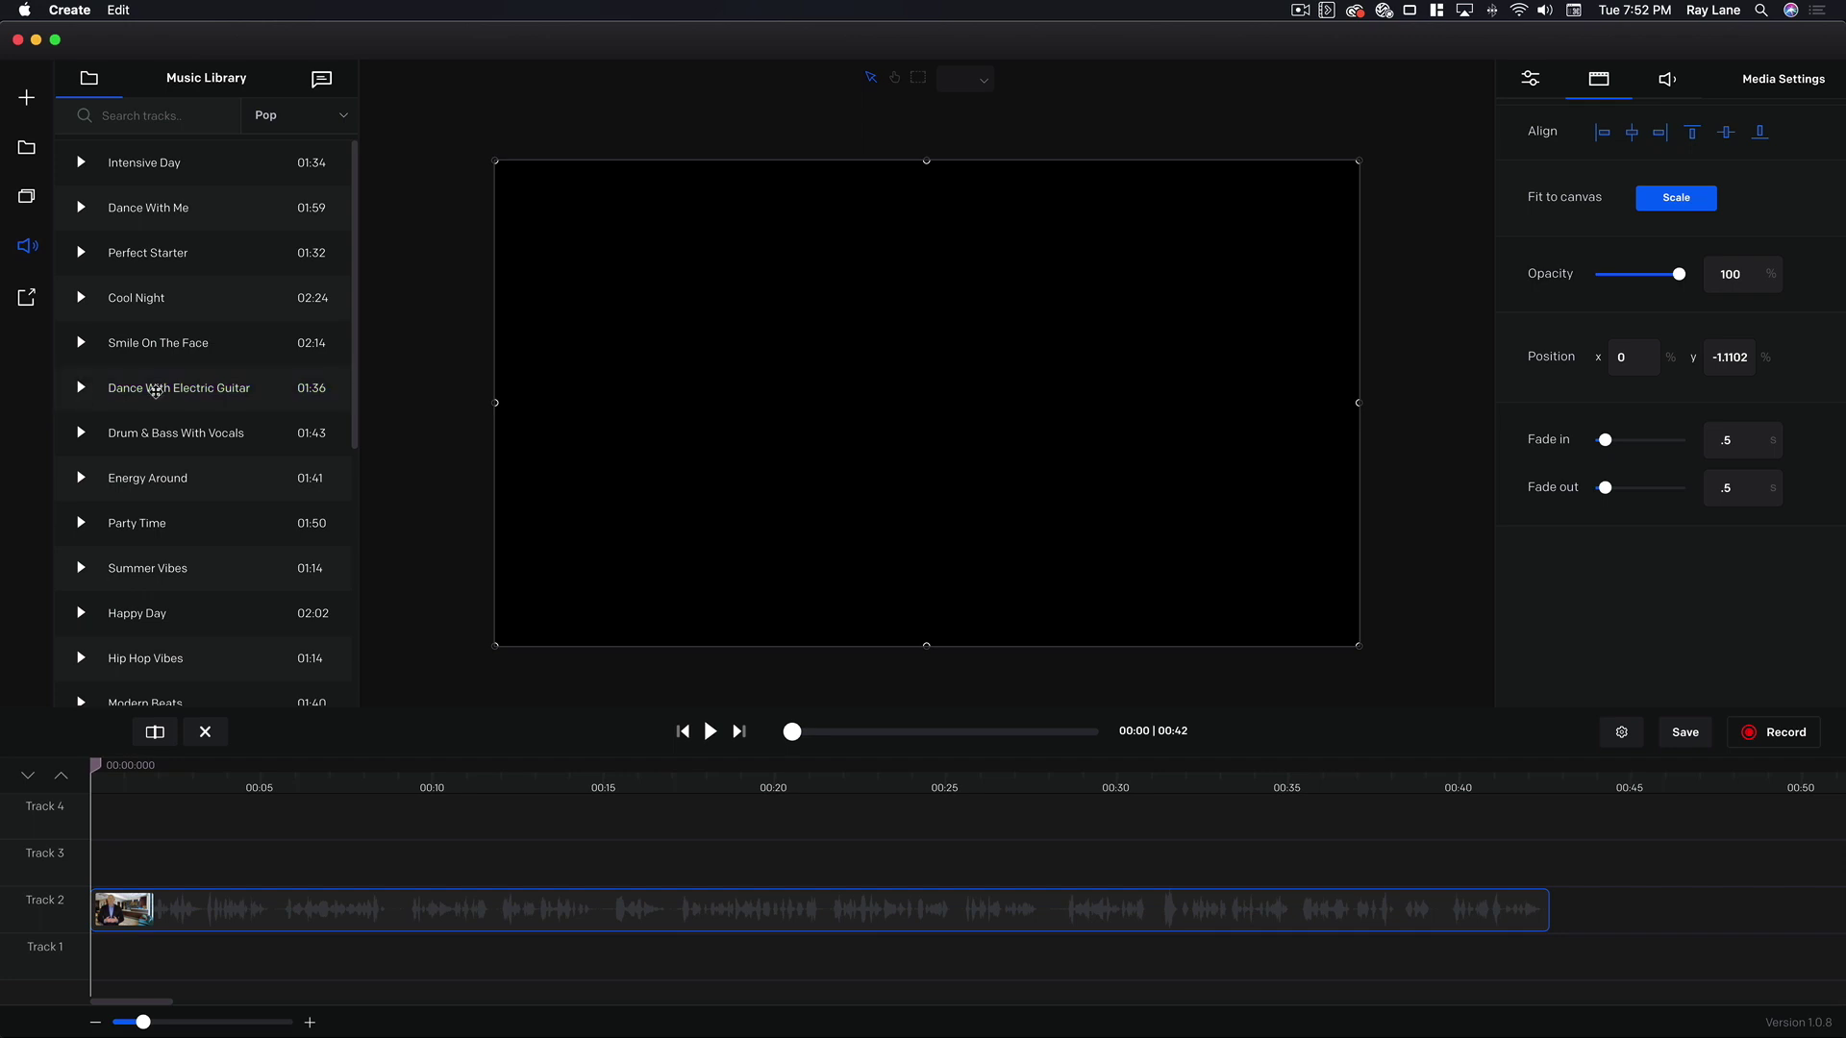
{"action": "left_click_drag", "start_coordinate": [155, 391], "coordinate": [188, 957]}
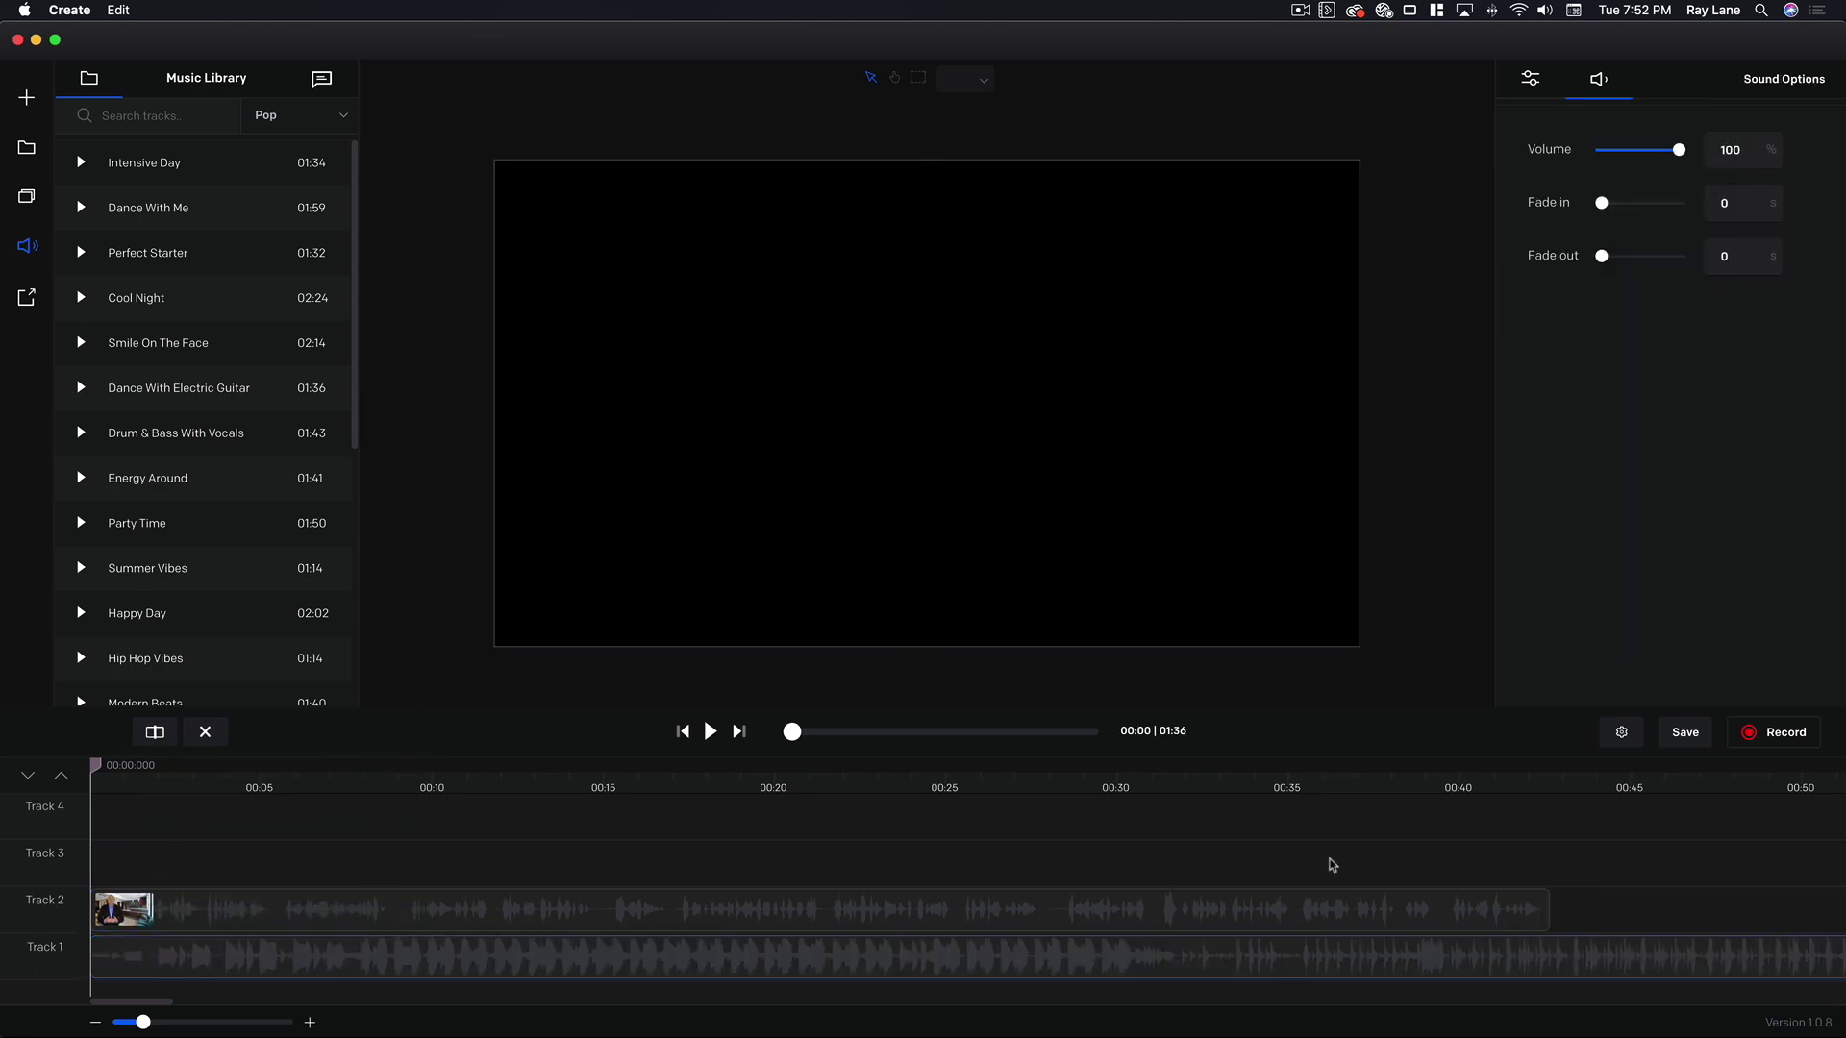
{"action": "scroll", "coordinate": [1615, 914], "scroll_direction": "right", "scroll_amount": 10}
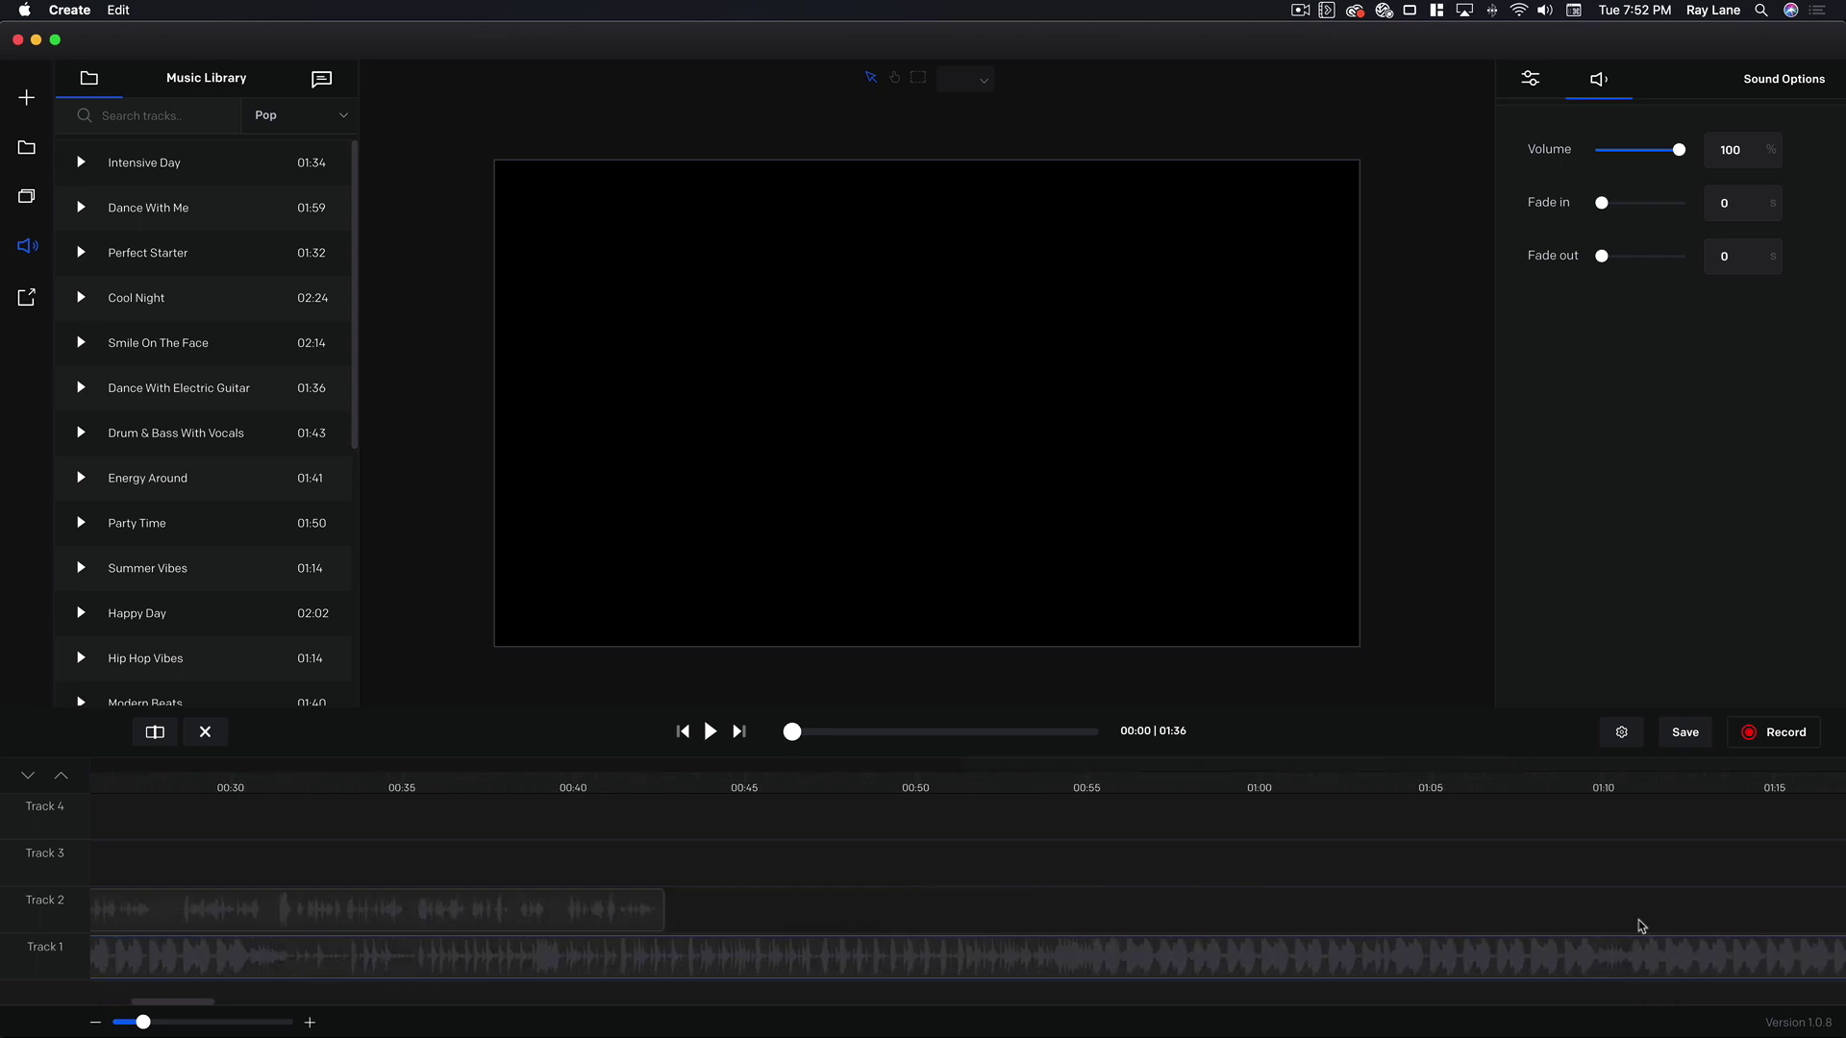
Step: Shorten the music clip to 00:57 and line the playhead up with the video's end
{"action": "scroll", "coordinate": [1641, 925], "scroll_direction": "right", "scroll_amount": 2}
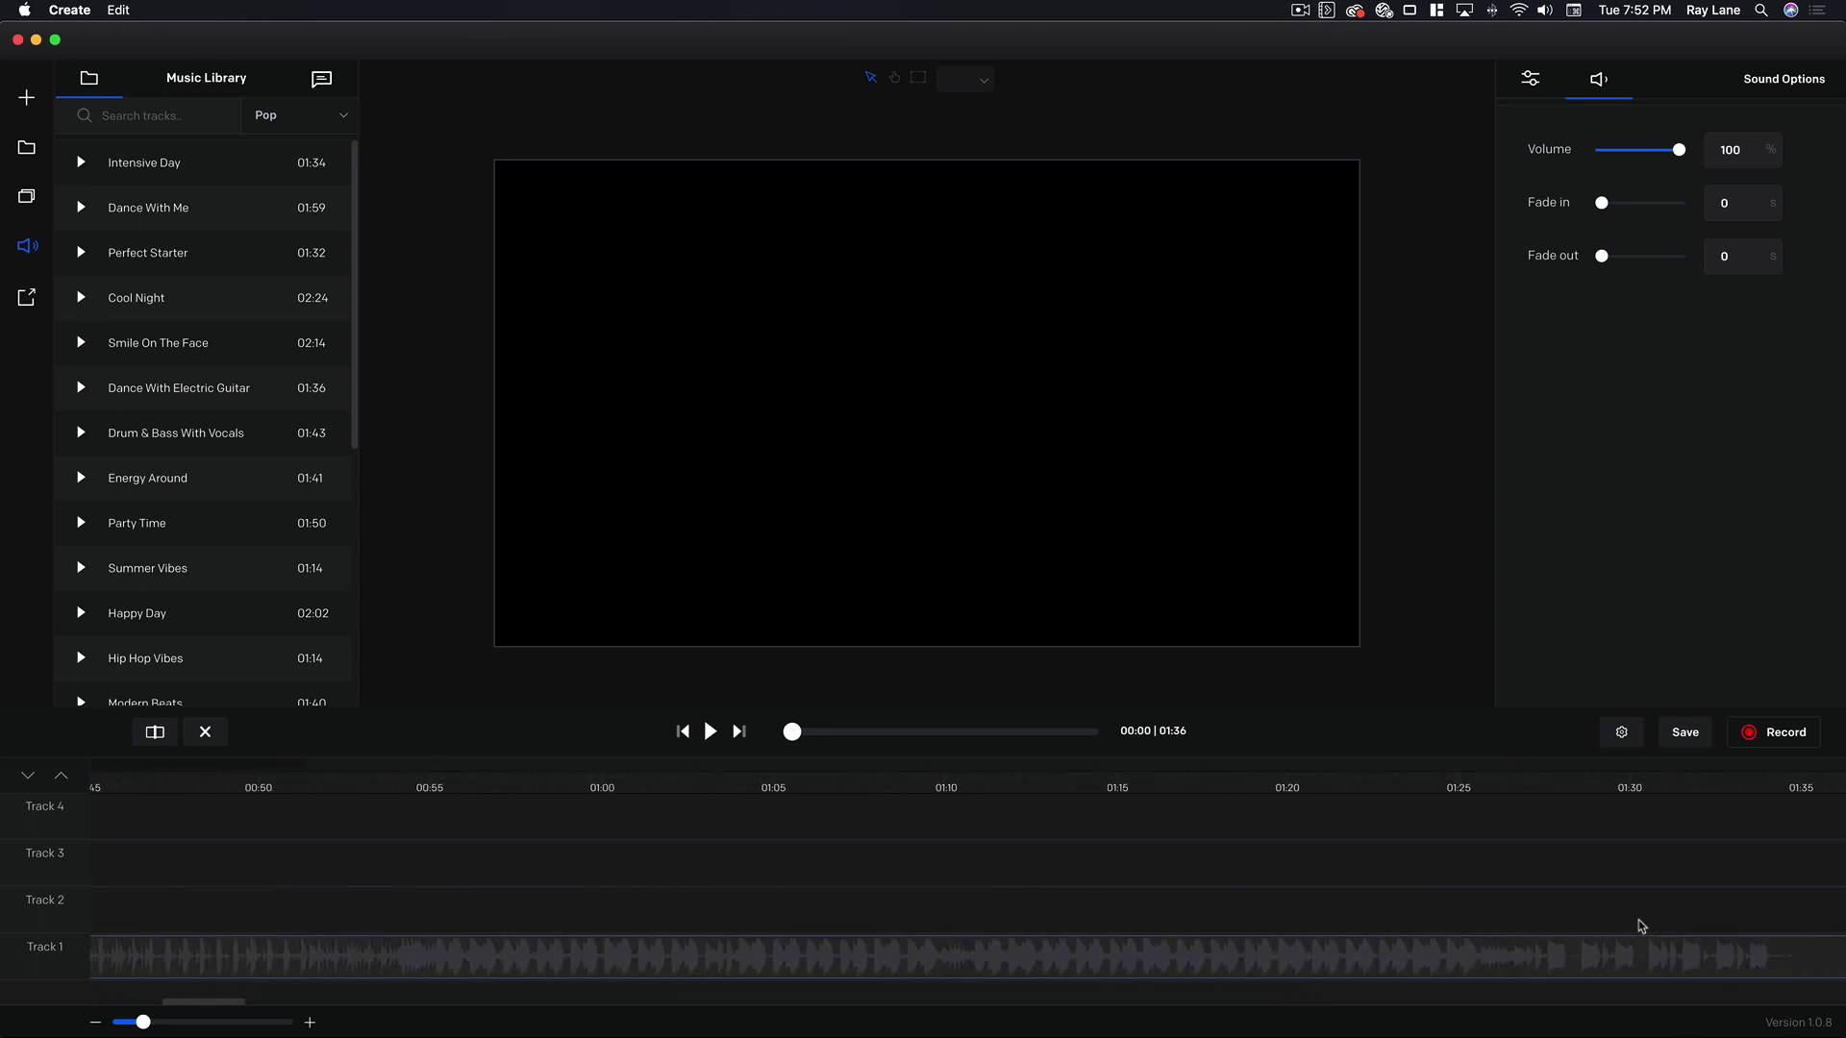
{"action": "scroll", "coordinate": [1641, 926], "scroll_direction": "left", "scroll_amount": 10}
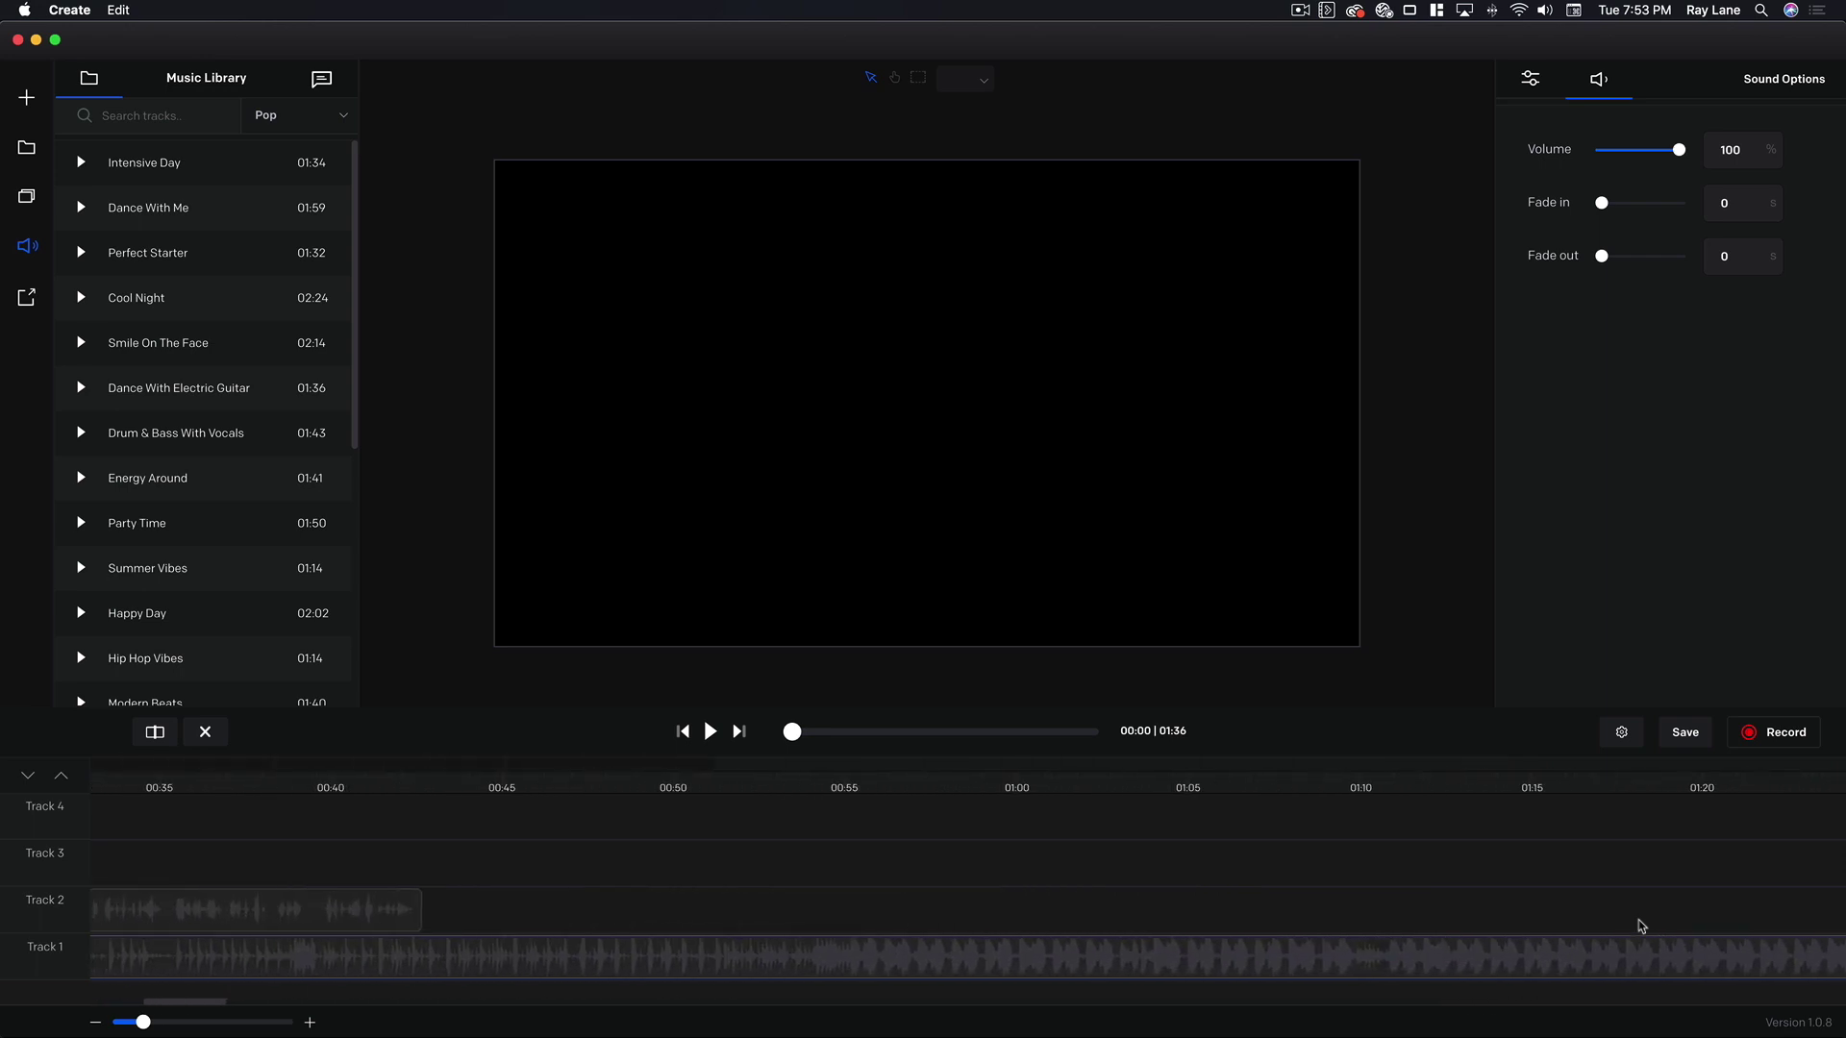
{"action": "scroll", "coordinate": [1642, 926], "scroll_direction": "left", "scroll_amount": 5}
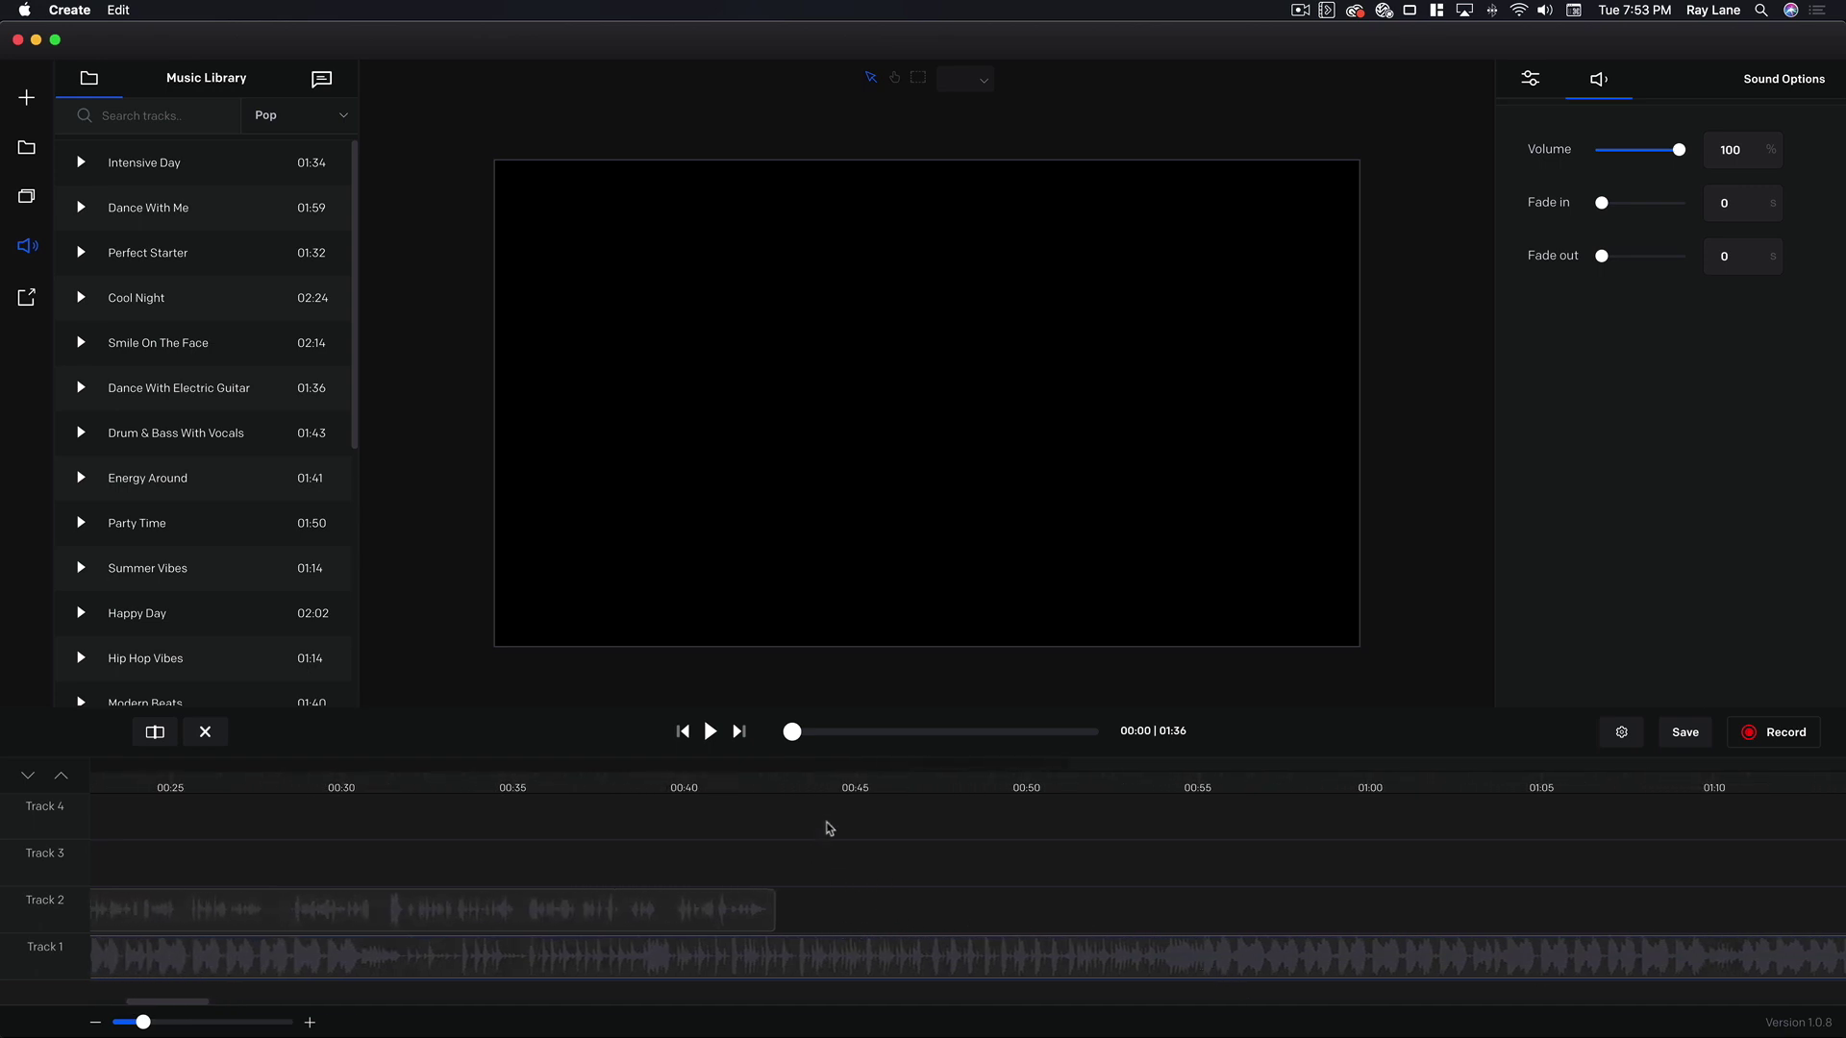
{"action": "scroll", "coordinate": [1079, 879], "scroll_direction": "right", "scroll_amount": 15}
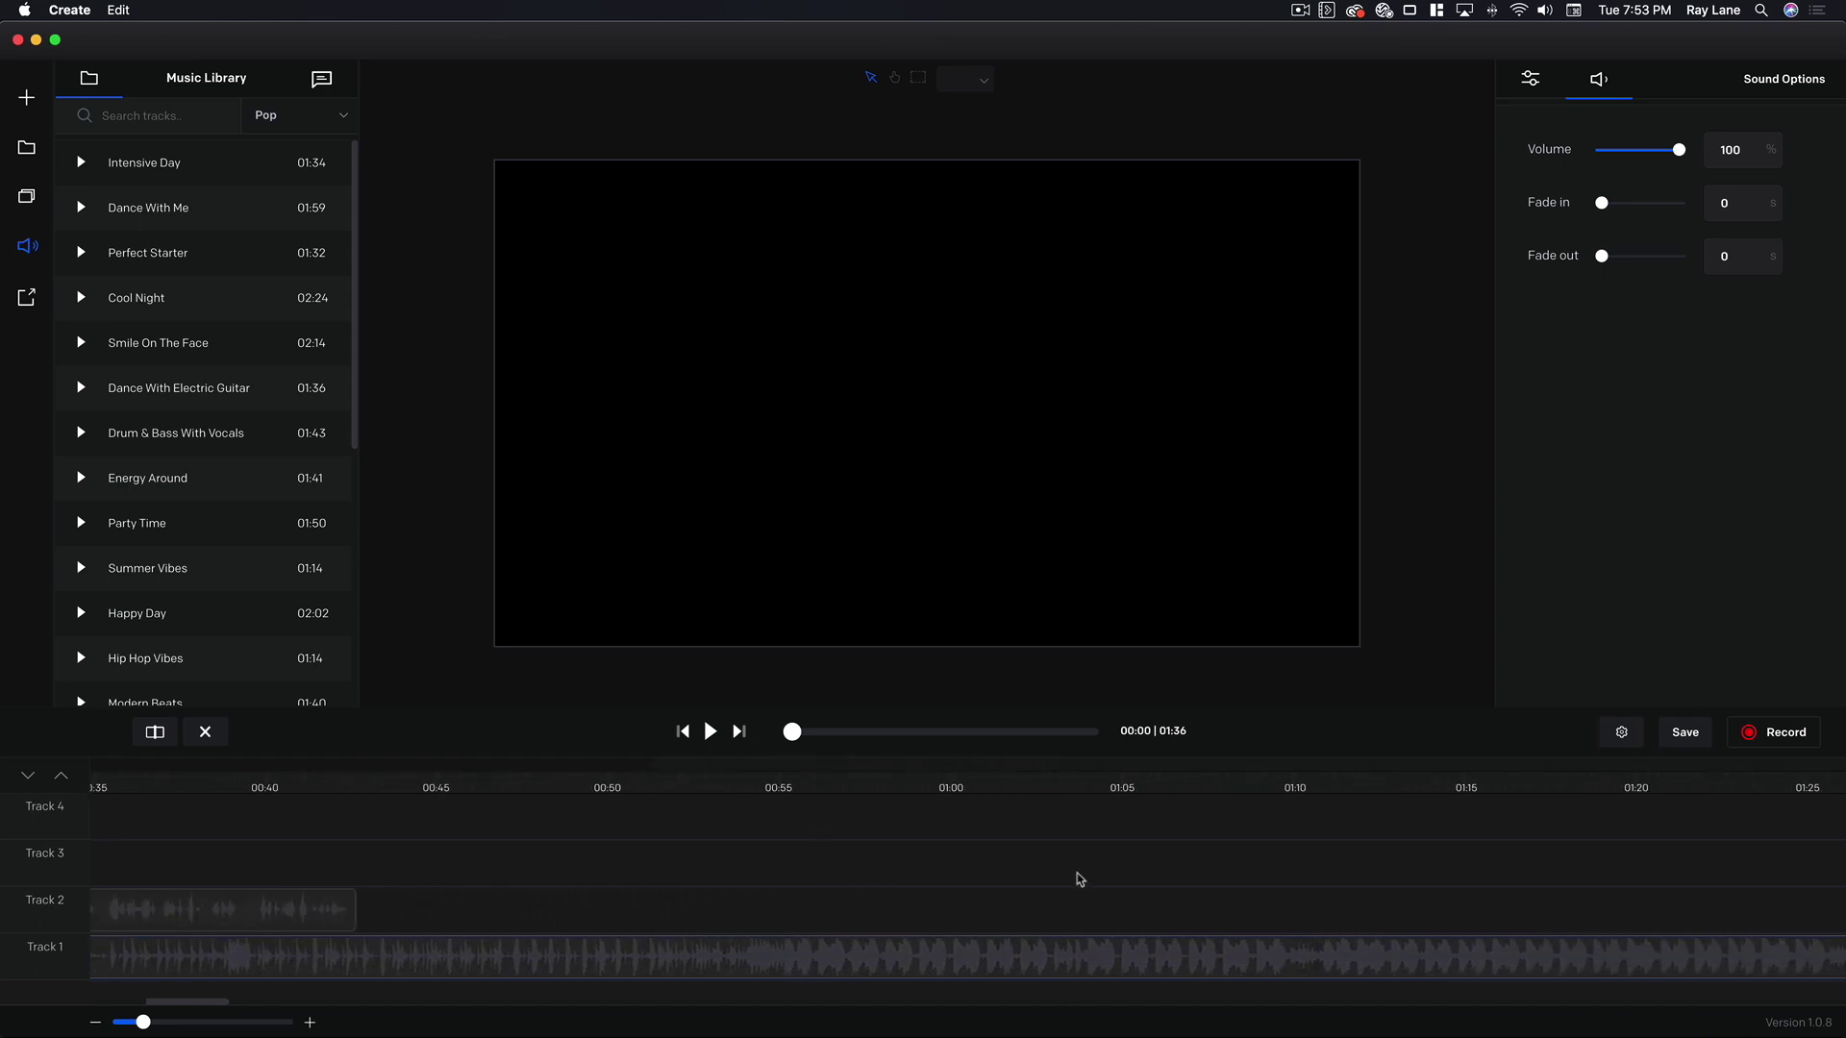
{"action": "scroll", "coordinate": [1106, 884], "scroll_direction": "right", "scroll_amount": 3}
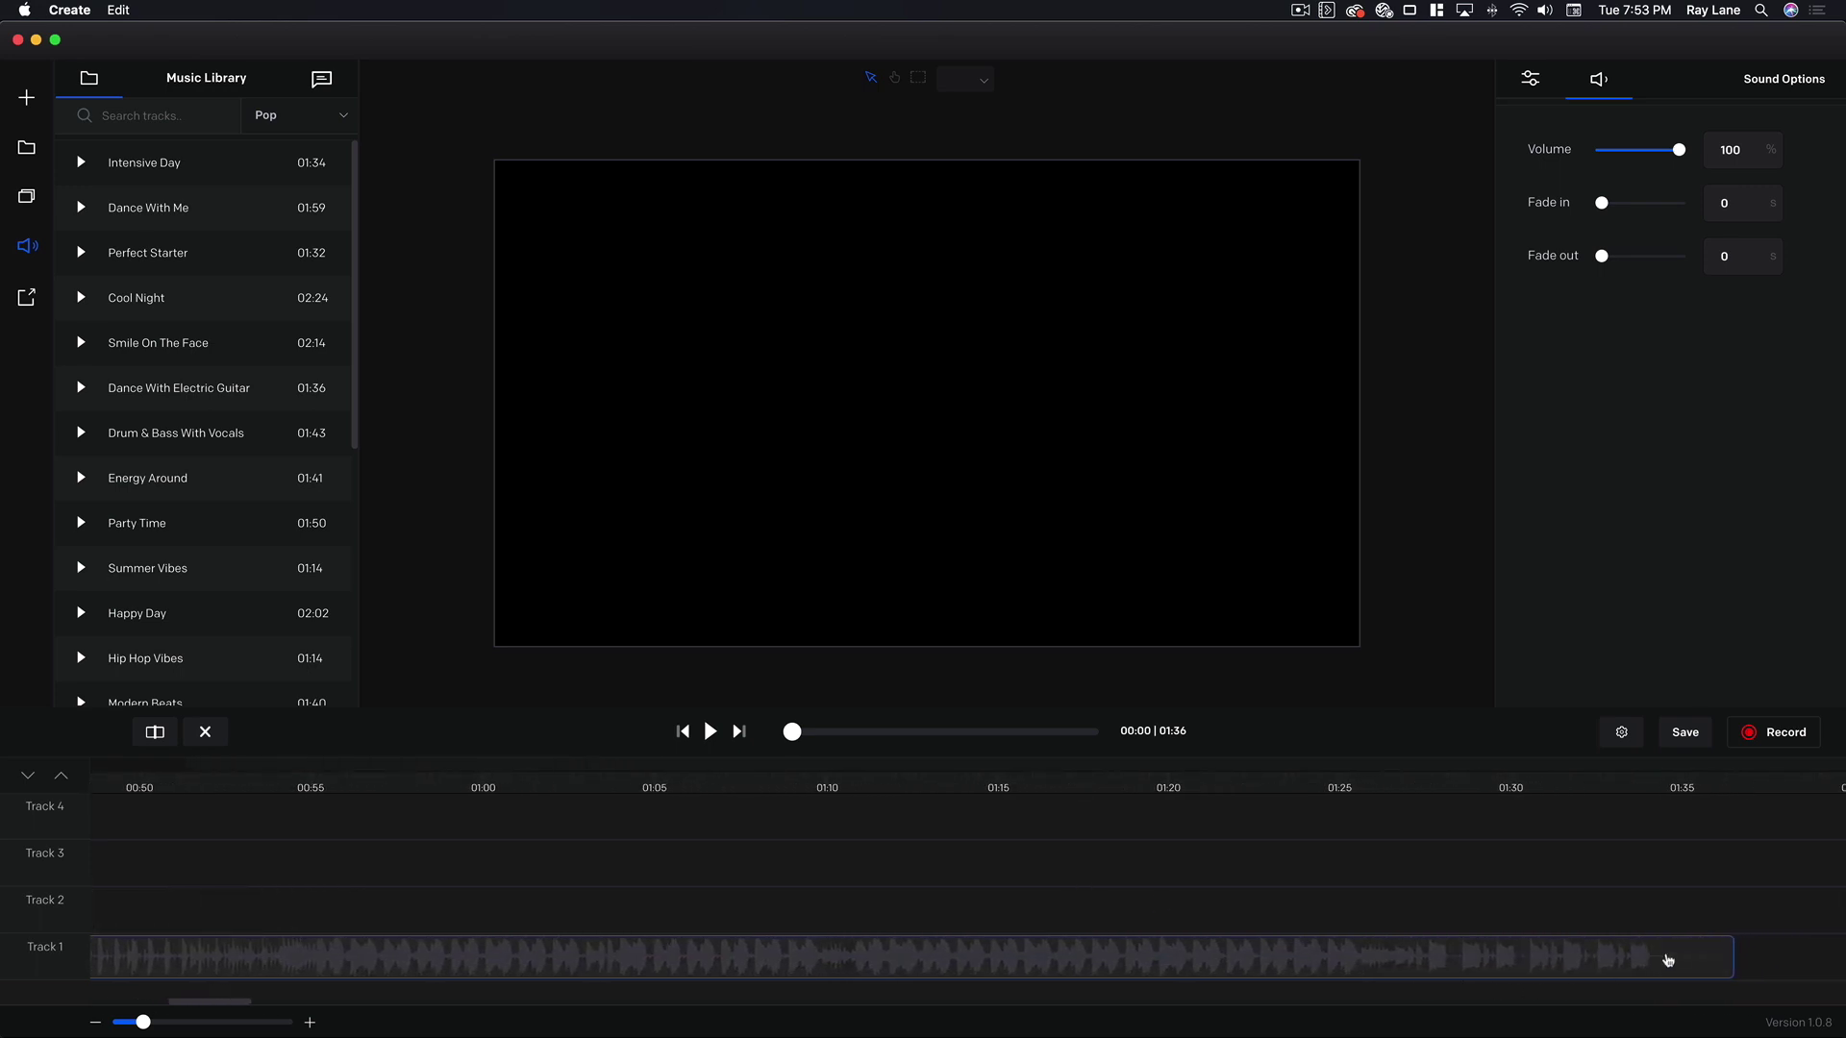
{"action": "left_click_drag", "start_coordinate": [1734, 951], "coordinate": [412, 946]}
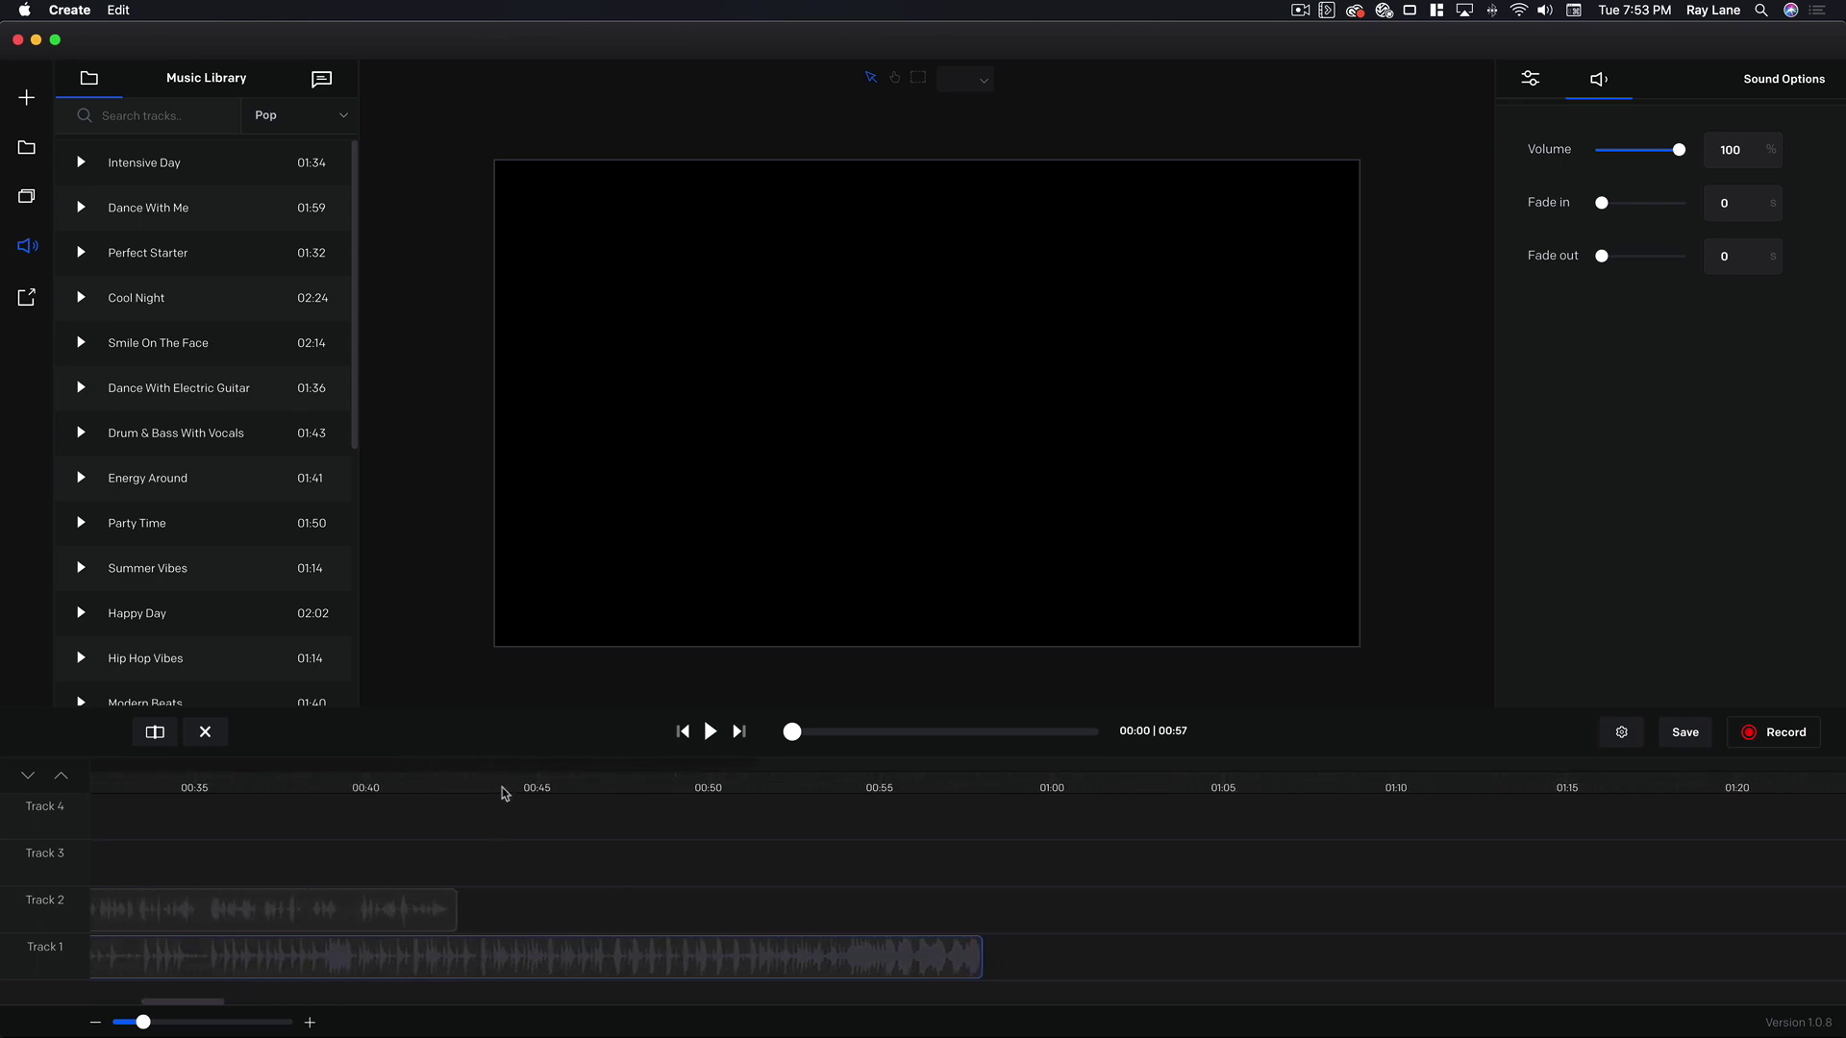
{"action": "left_click", "coordinate": [478, 787]}
{"action": "left_click_drag", "start_coordinate": [478, 786], "coordinate": [453, 768]}
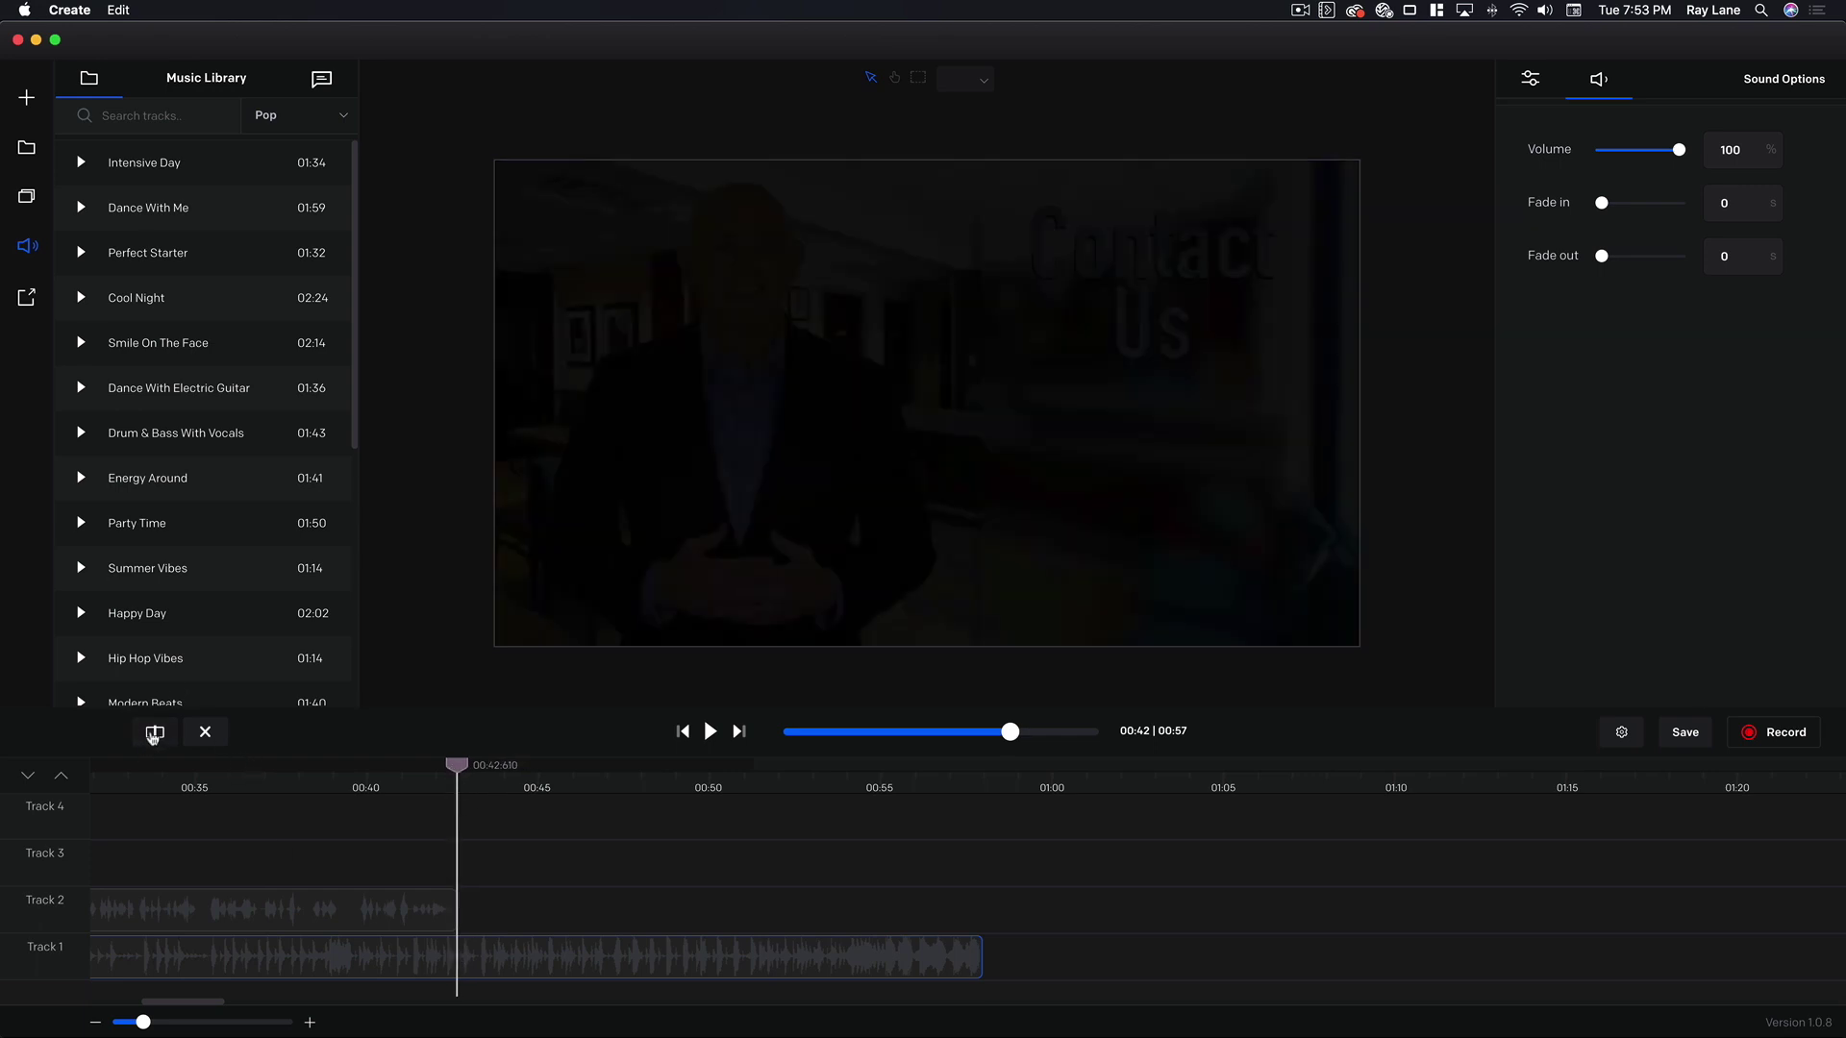
Step: Split the music at the playhead, delete the piece past 00:42, and play the ending
{"action": "left_click", "coordinate": [155, 733]}
{"action": "left_click", "coordinate": [361, 958]}
{"action": "left_click", "coordinate": [495, 959]}
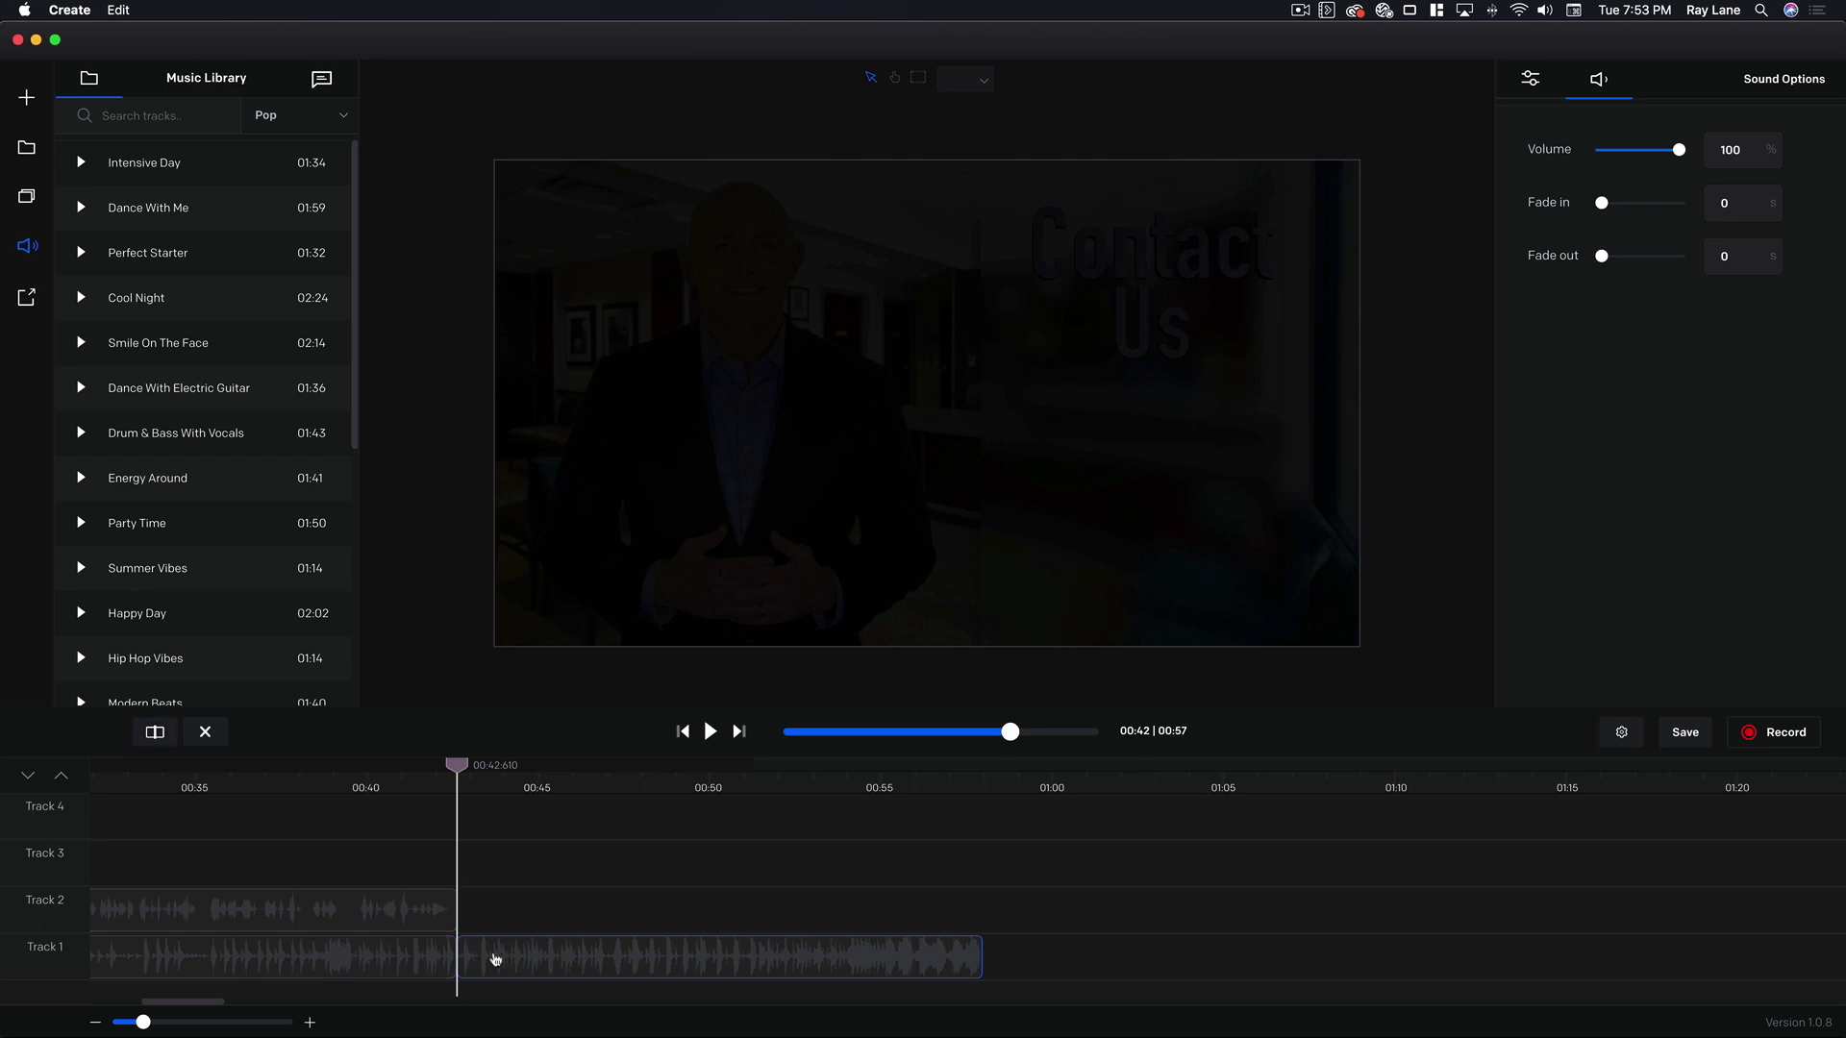
{"action": "left_click", "coordinate": [397, 958]}
{"action": "left_click", "coordinate": [487, 959]}
{"action": "left_click", "coordinate": [202, 733]}
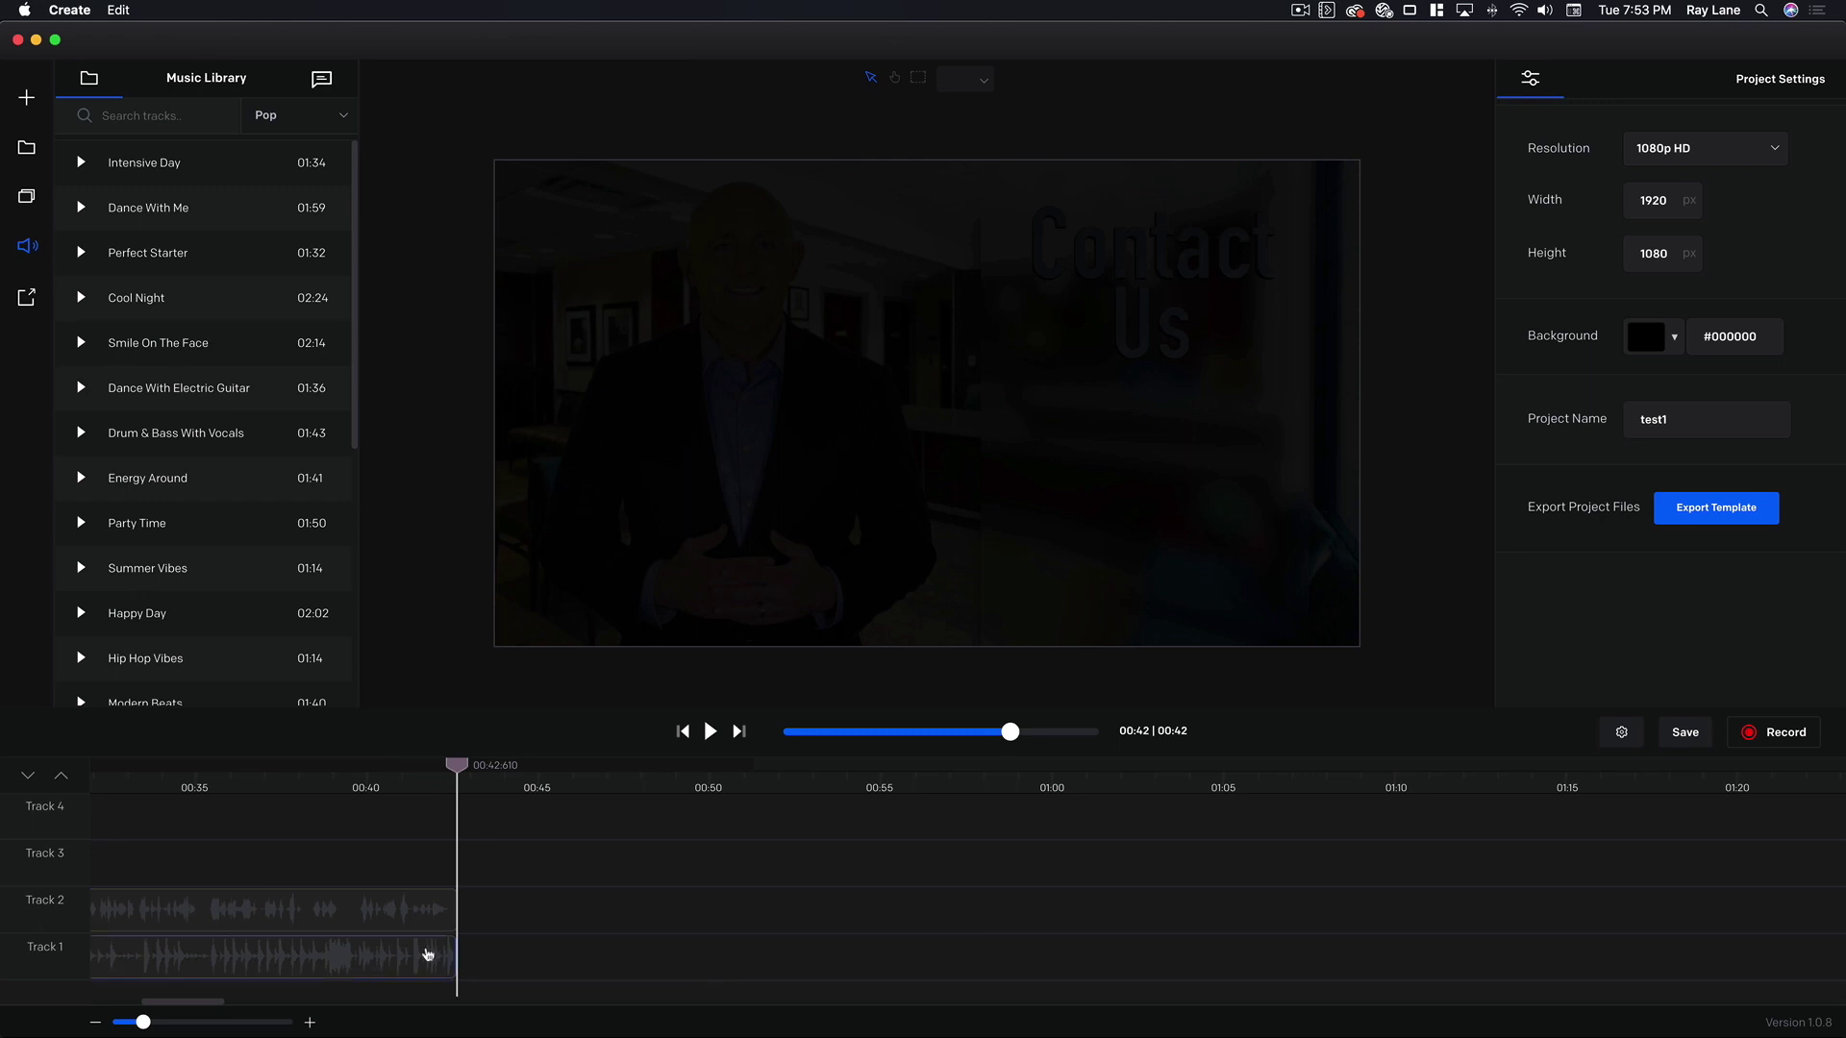
{"action": "left_click", "coordinate": [422, 792]}
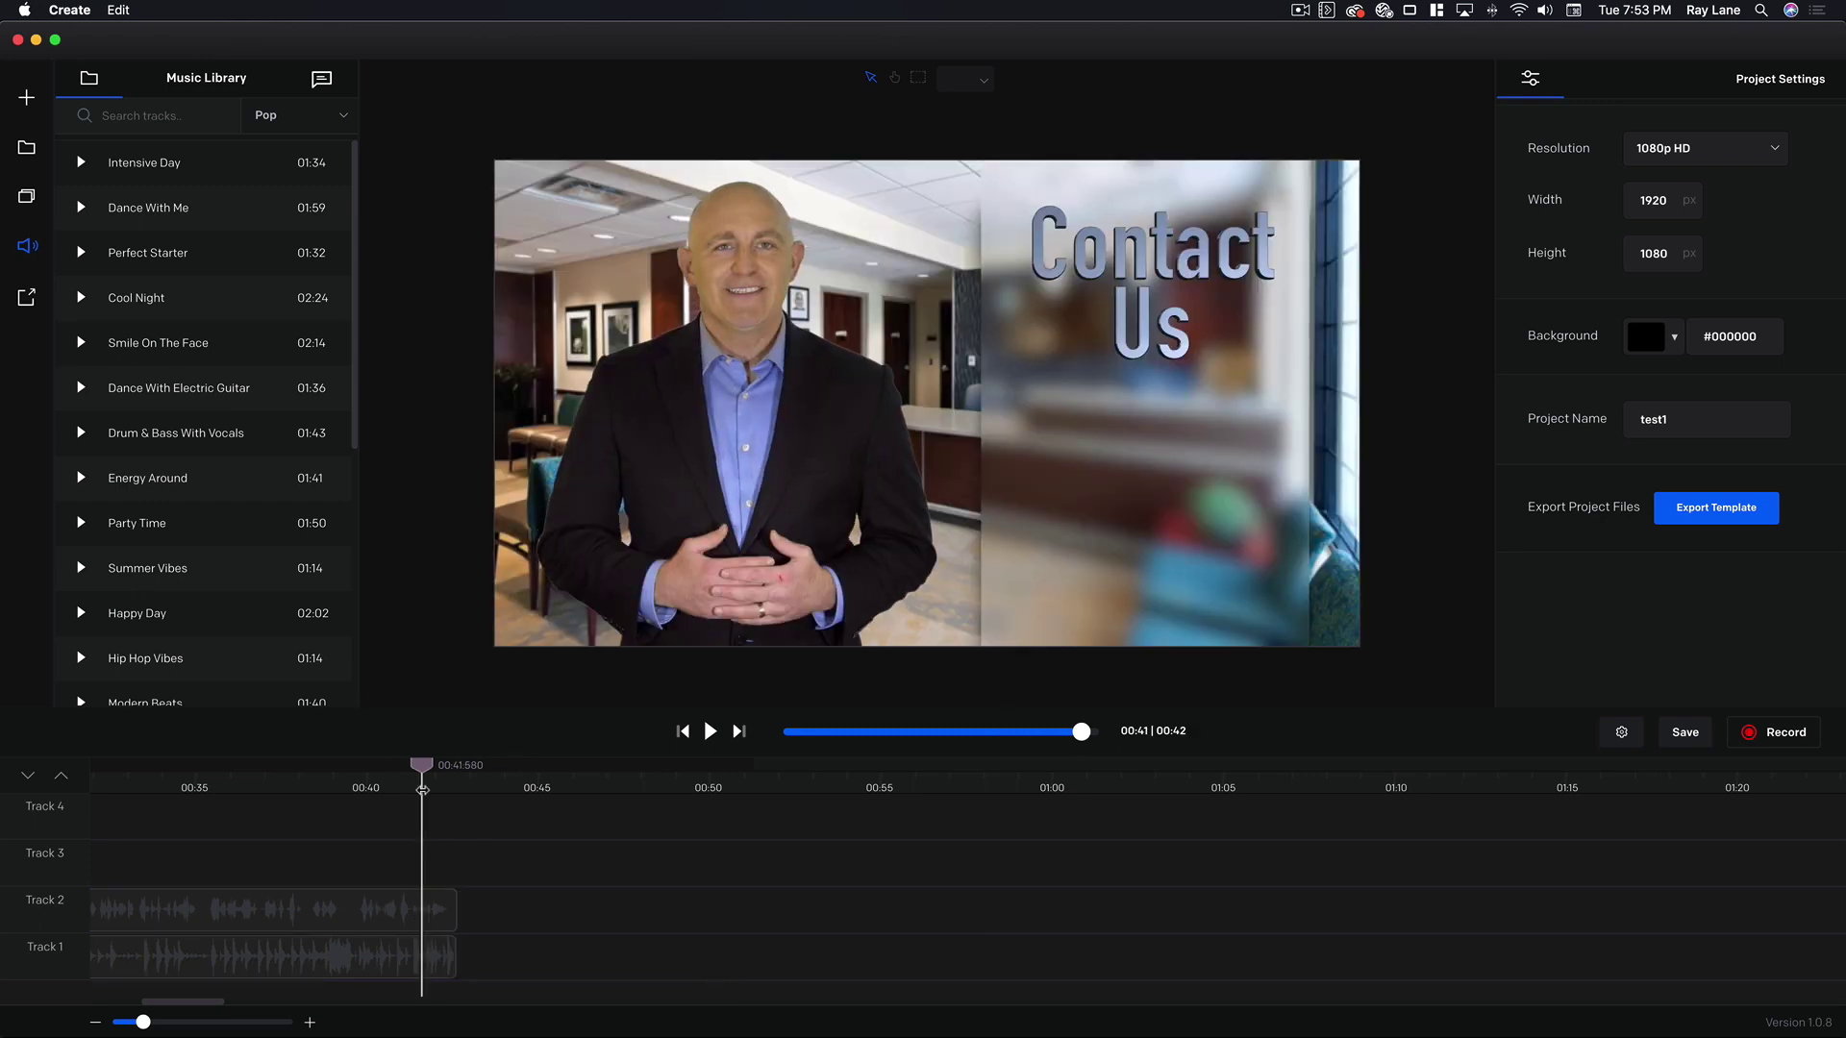
{"action": "left_click", "coordinate": [709, 736]}
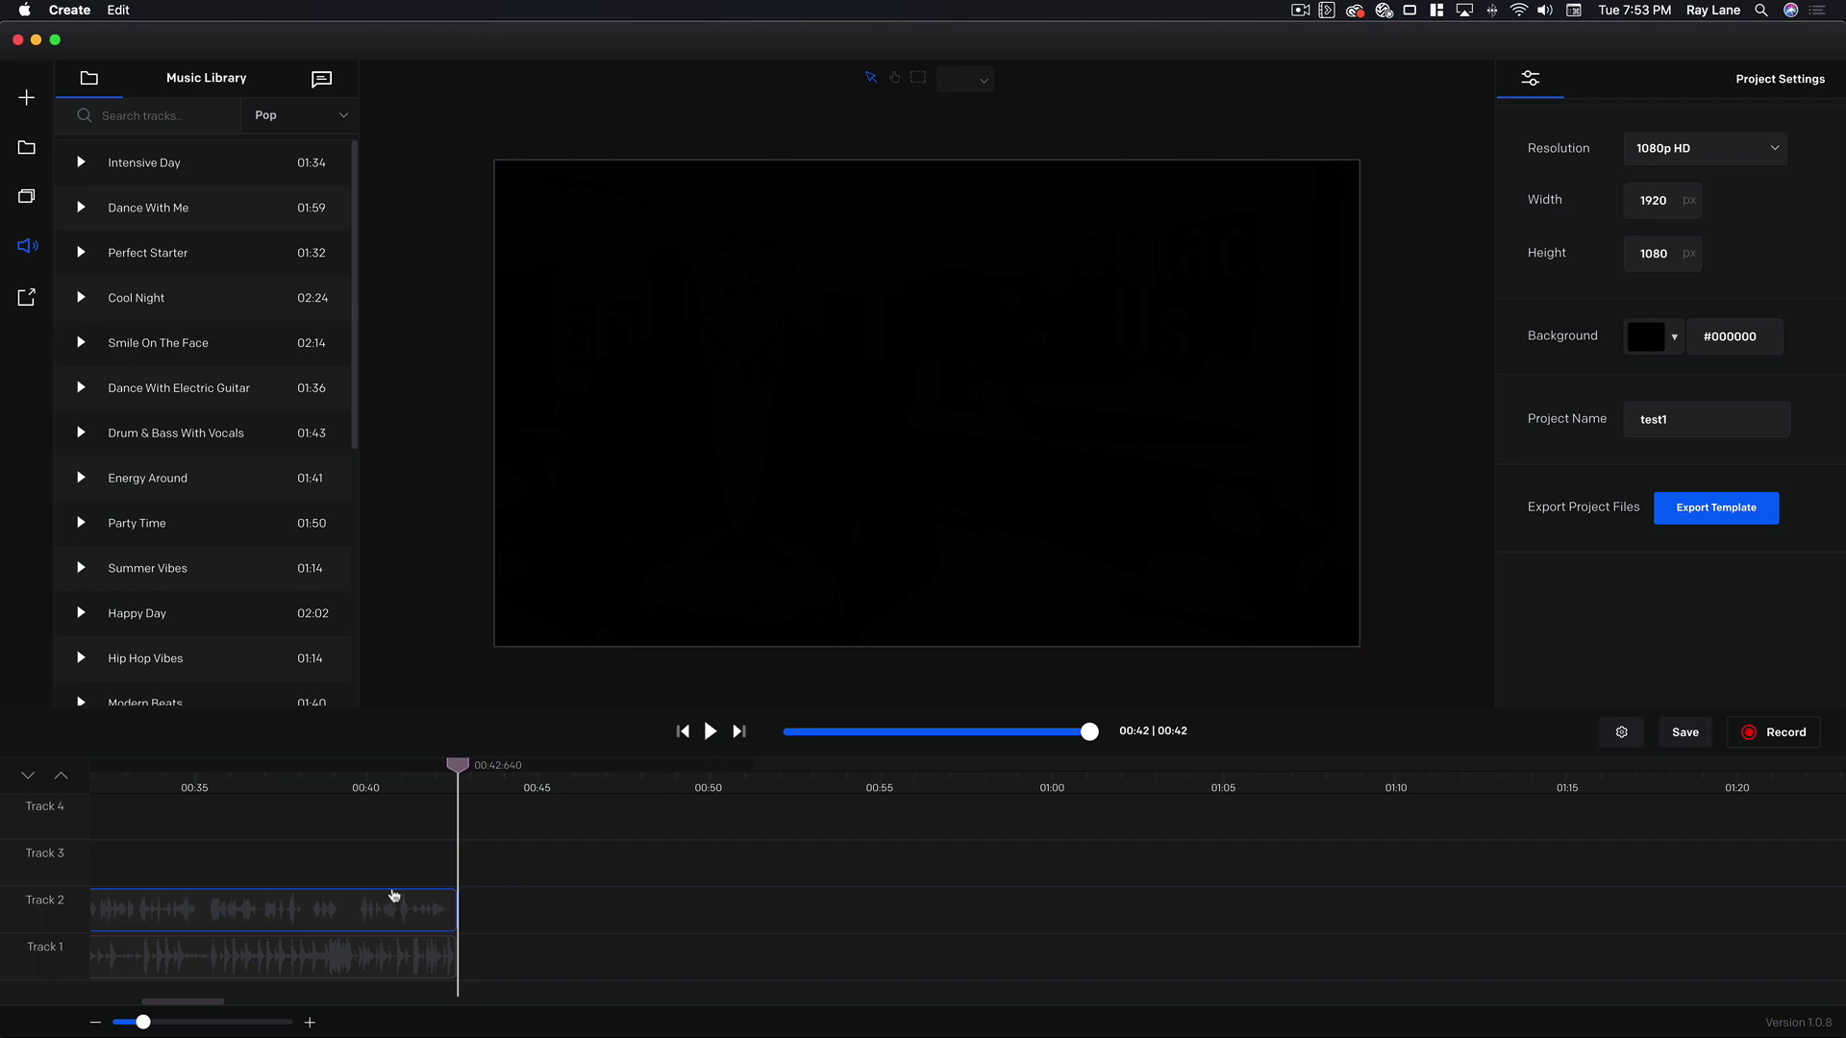
Step: Give the Track 1 music a 1-second fade-out and play the ending to hear it
{"action": "left_click", "coordinate": [401, 960]}
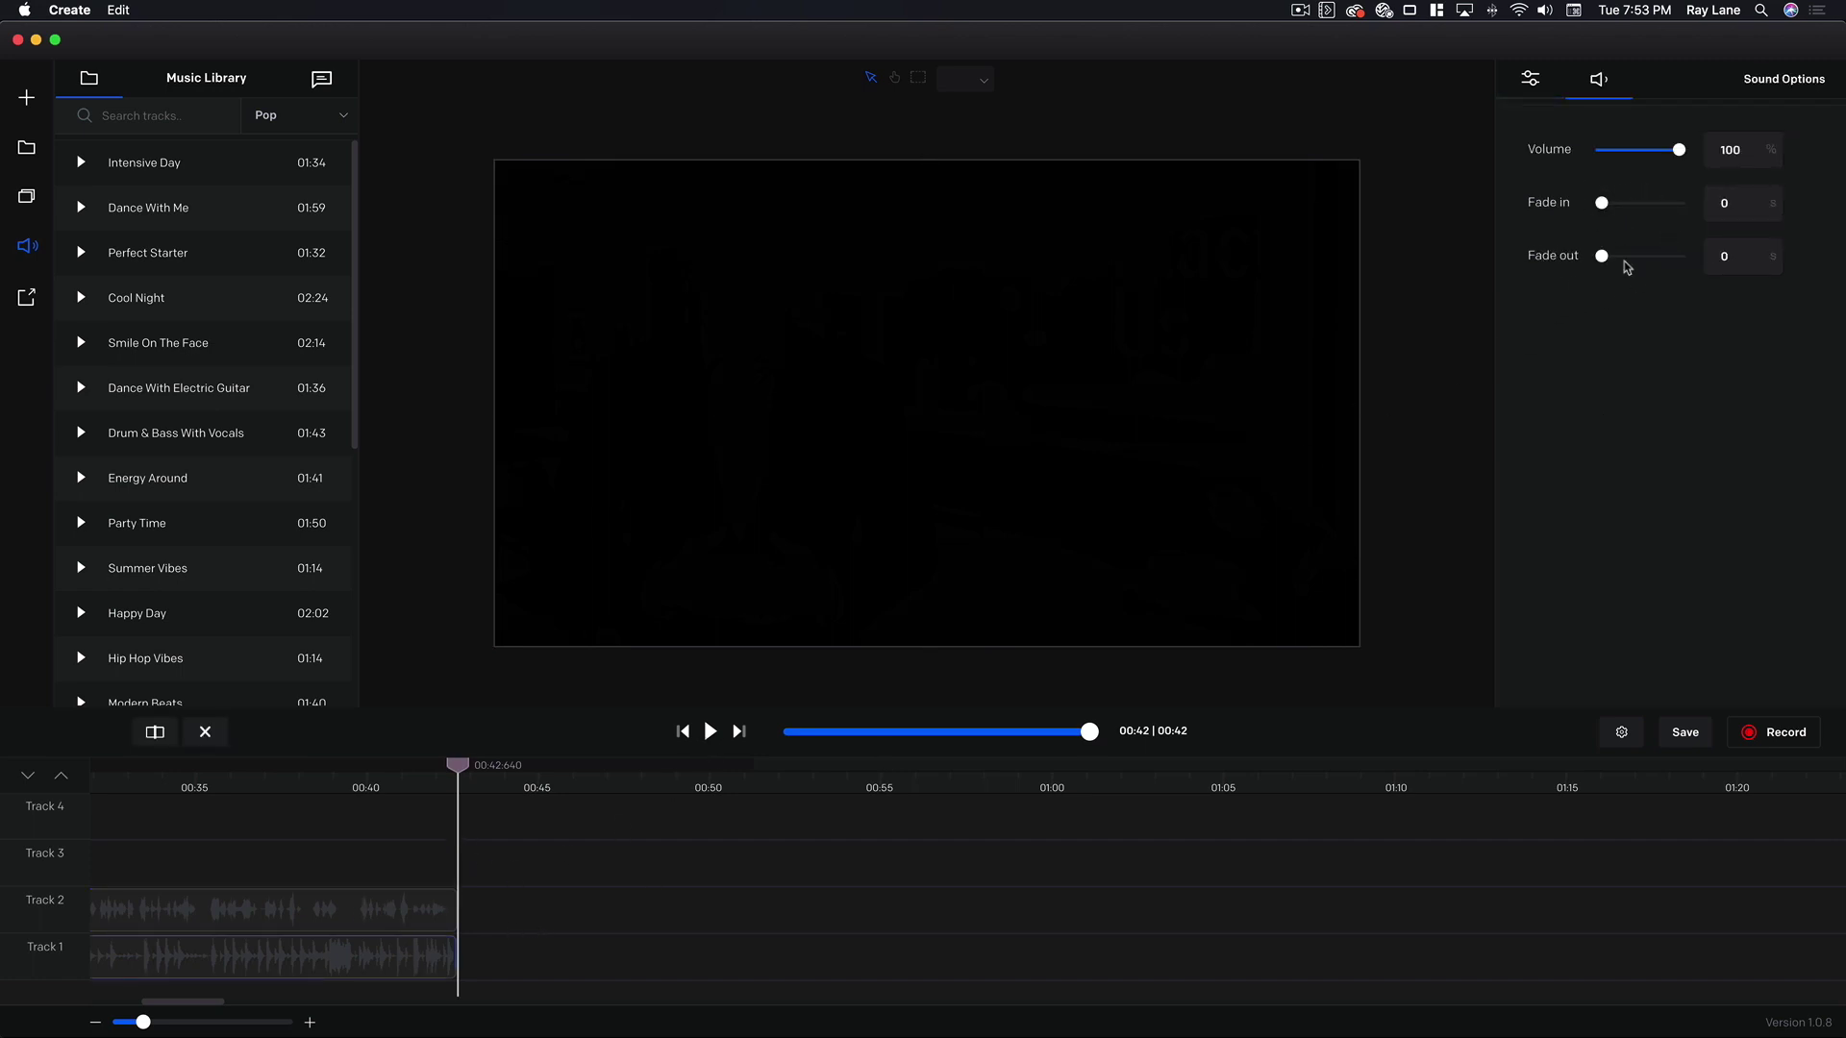
{"action": "left_click", "coordinate": [1725, 256]}
{"action": "type", "text": "1"}
{"action": "left_click", "coordinate": [359, 788]}
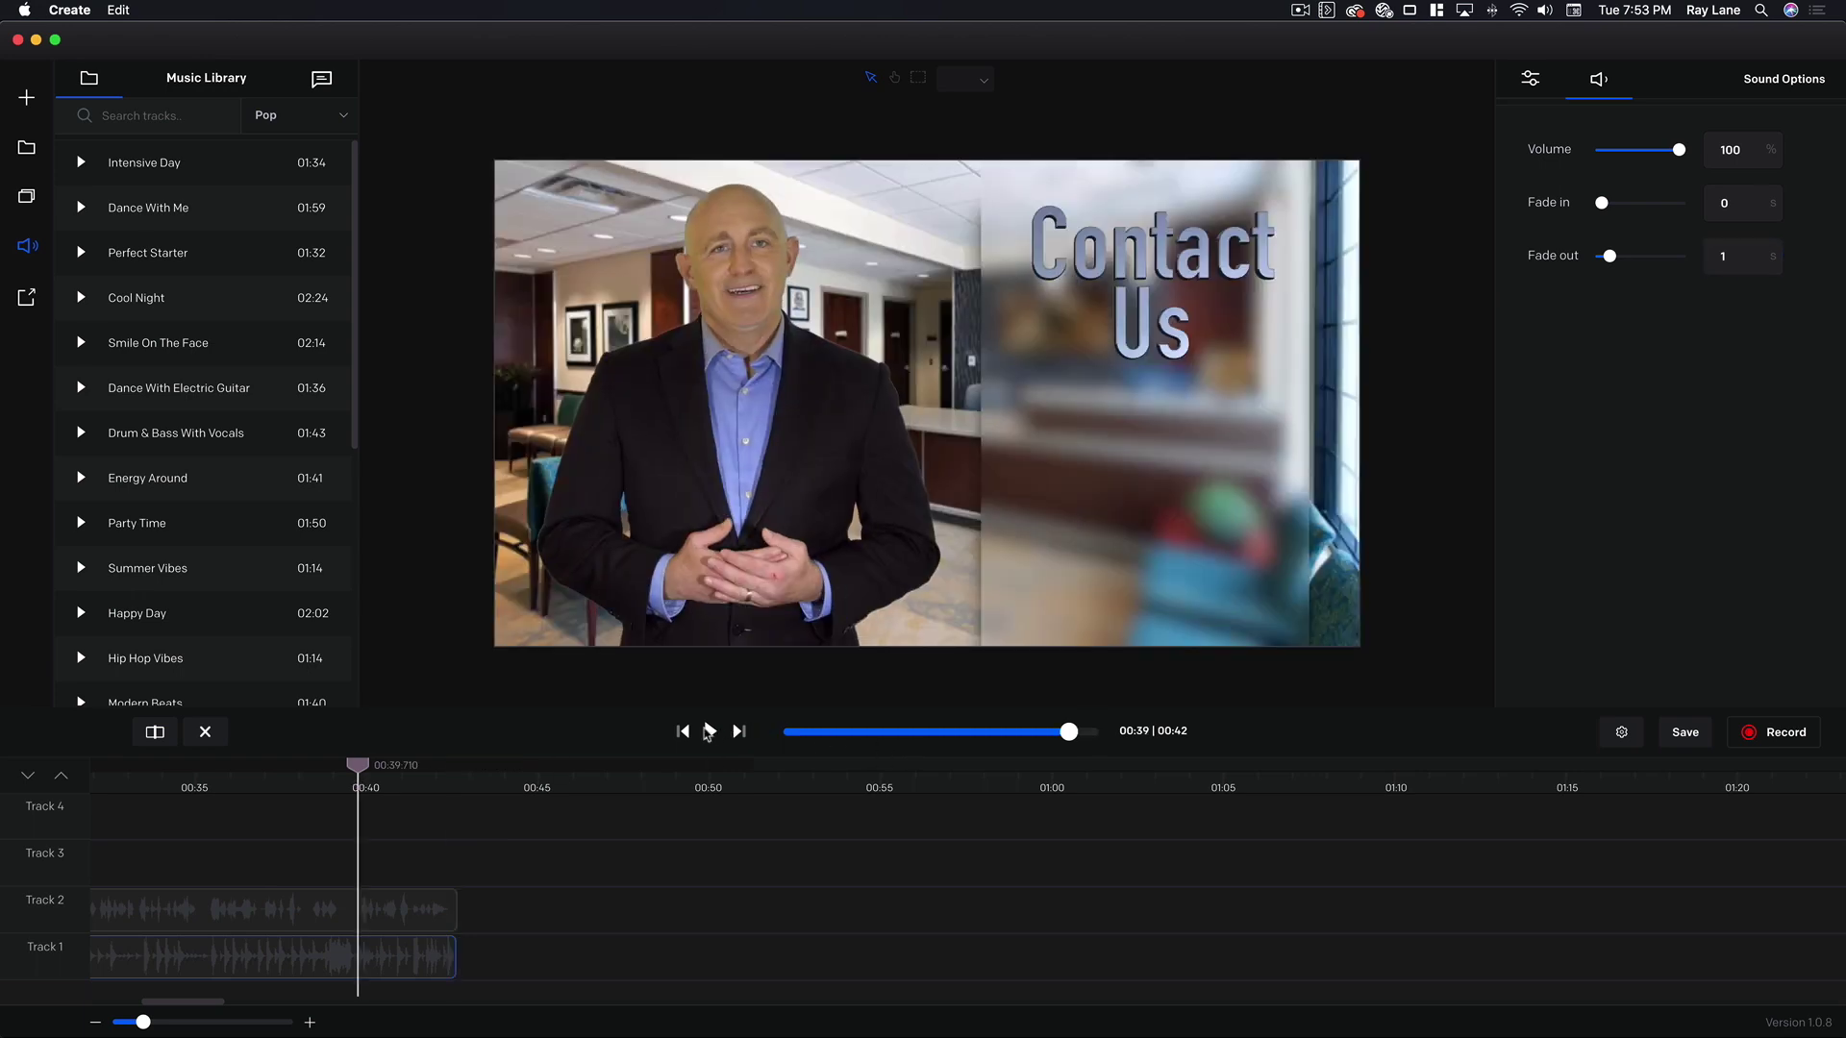
{"action": "left_click", "coordinate": [709, 733]}
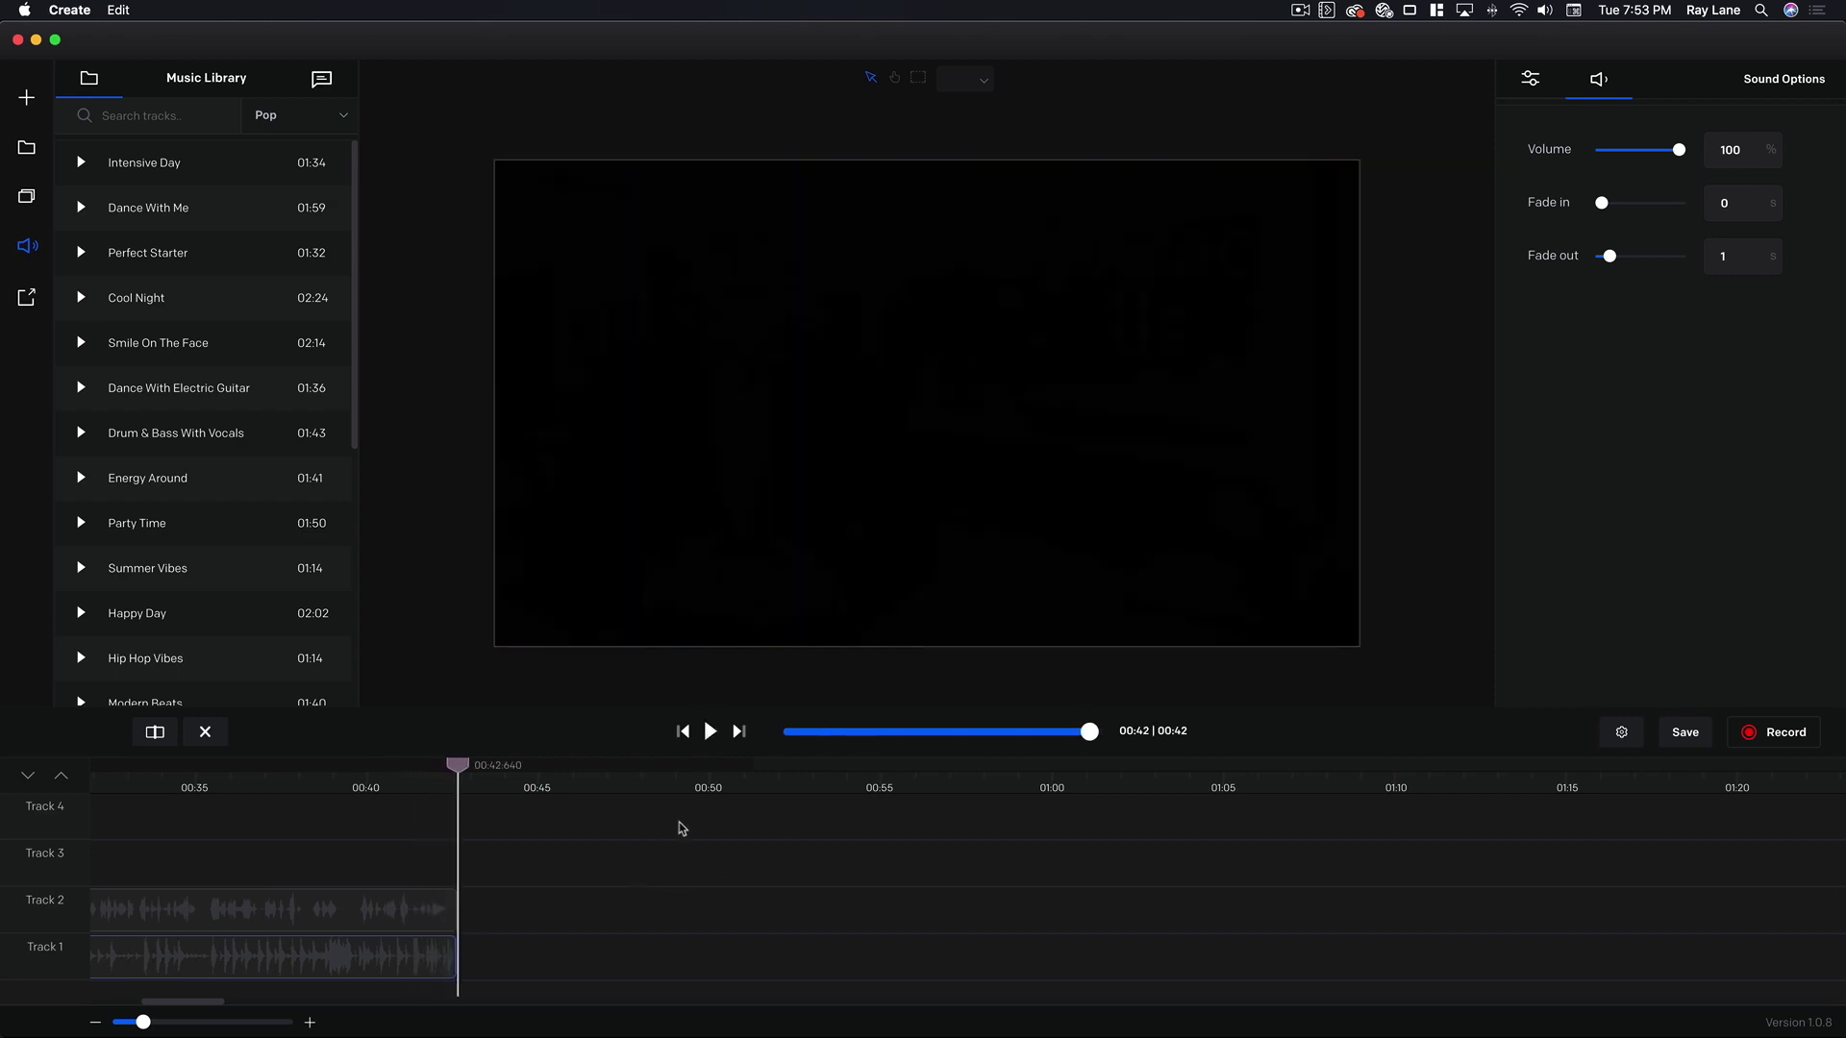
{"action": "scroll", "coordinate": [539, 856], "scroll_direction": "left", "scroll_amount": 10}
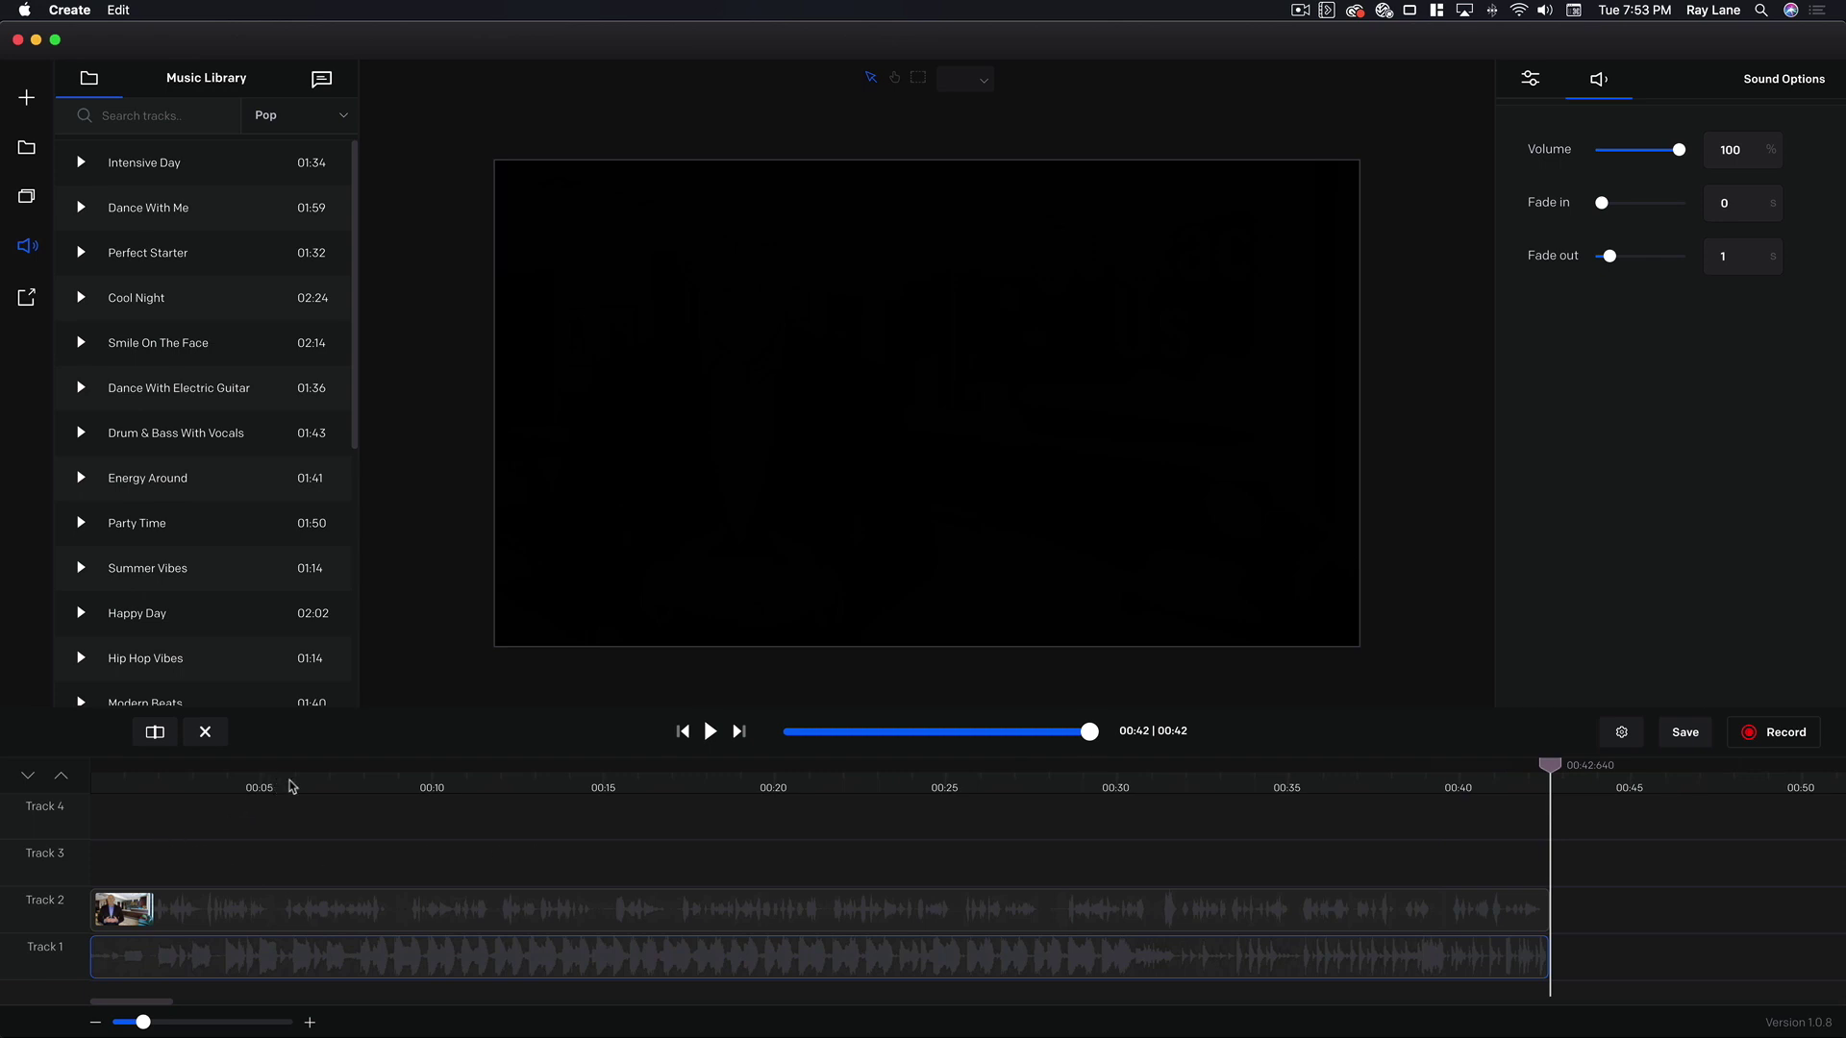
Step: Lower the music volume to about 30%, playing sections before and after to compare
{"action": "left_click", "coordinate": [290, 783]}
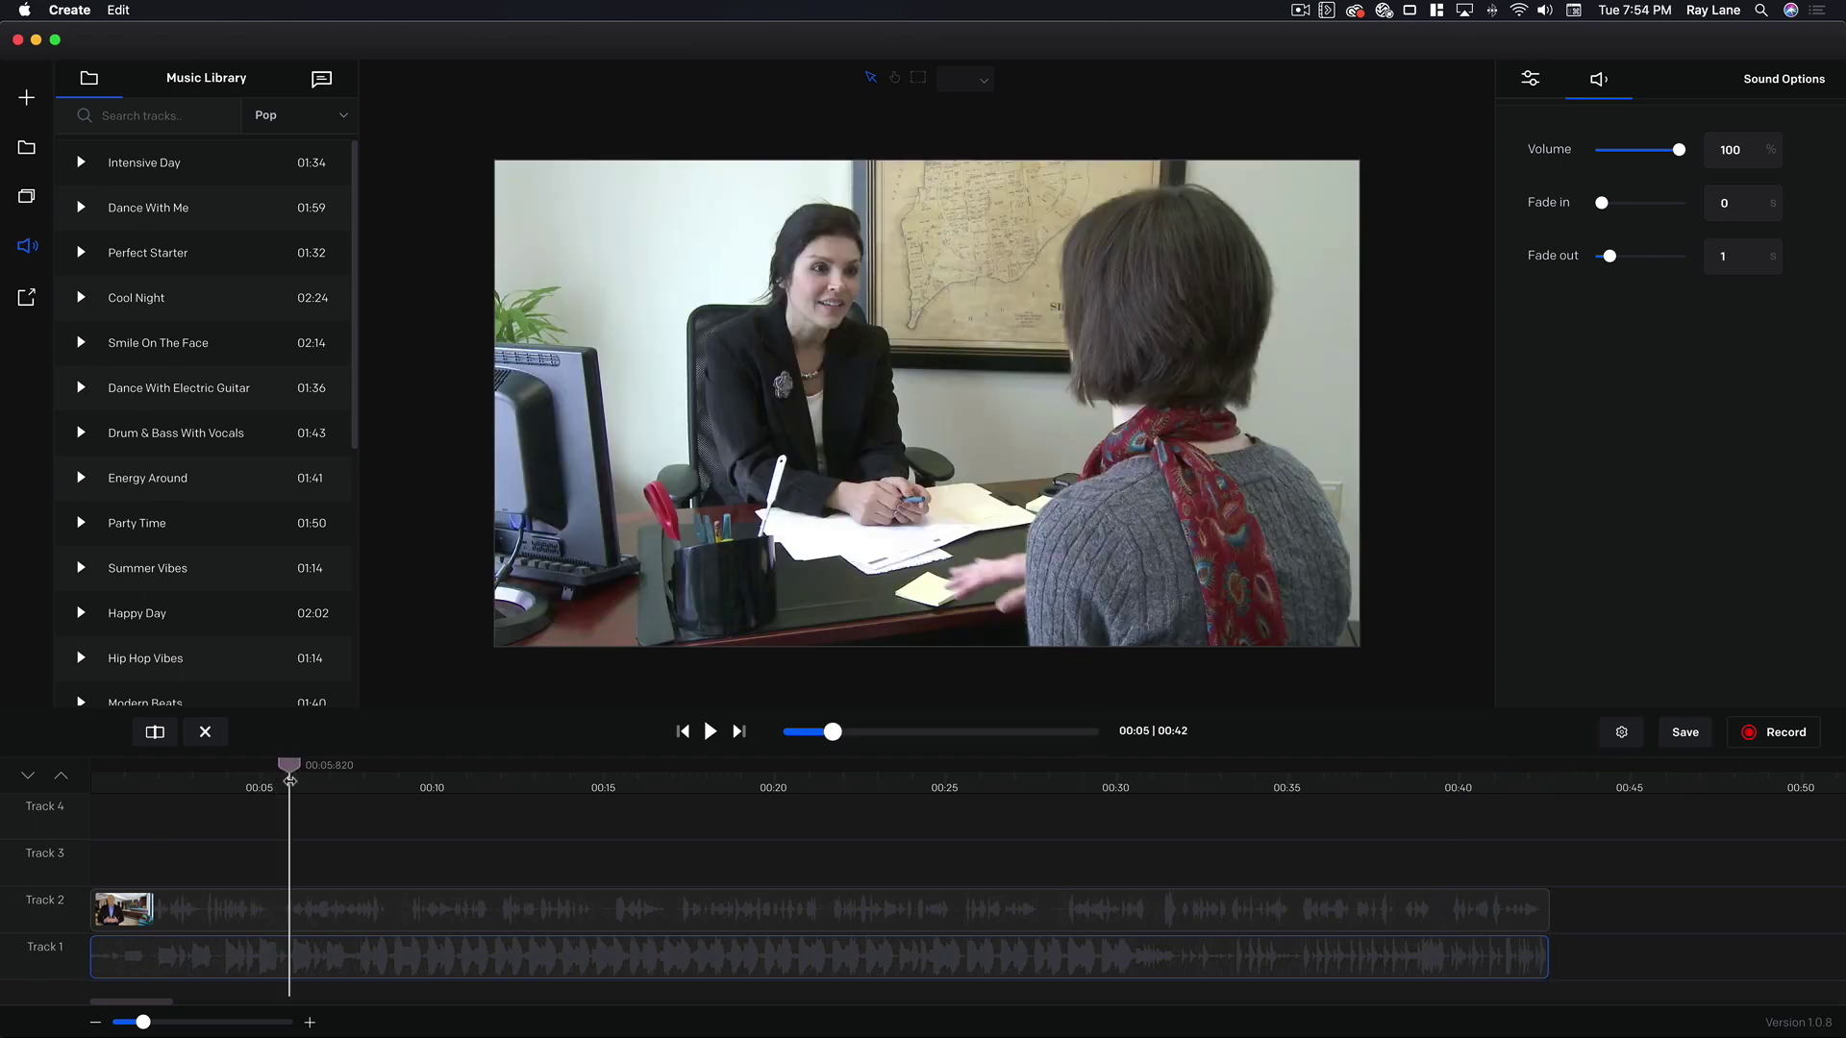
{"action": "left_click", "coordinate": [712, 735]}
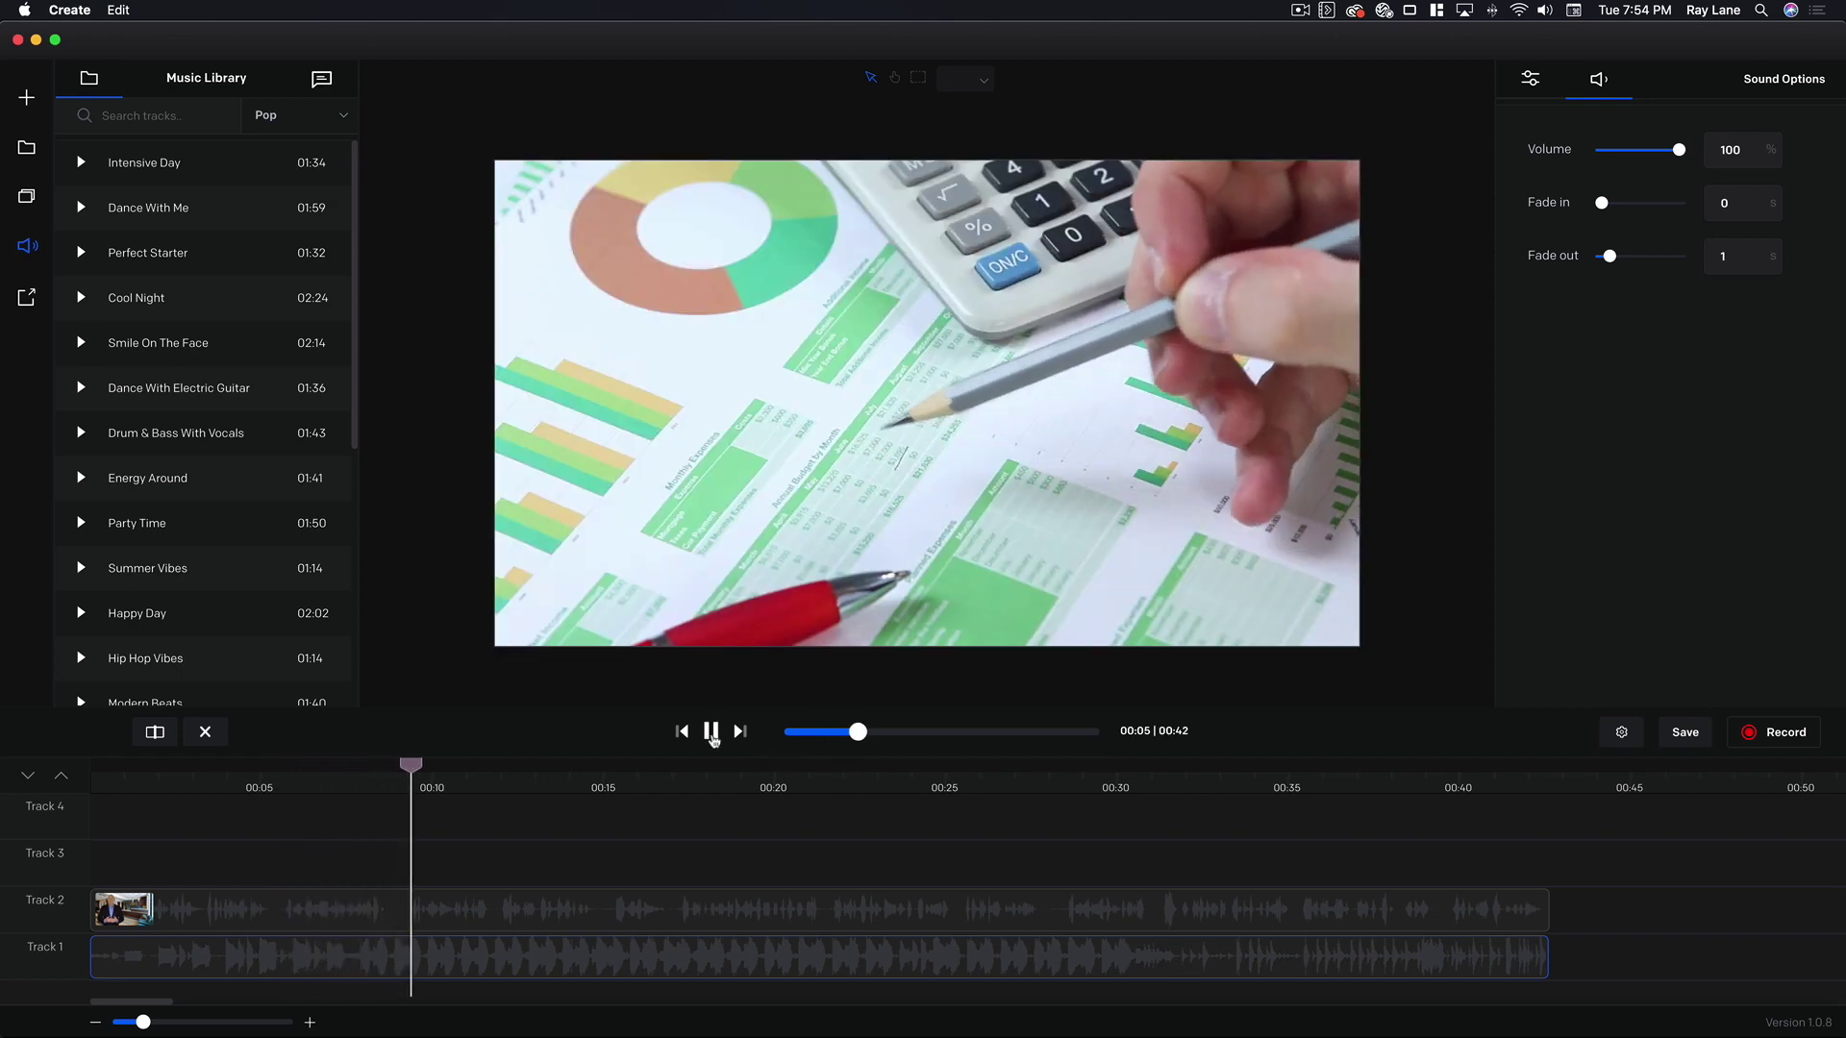
{"action": "left_click", "coordinate": [712, 734]}
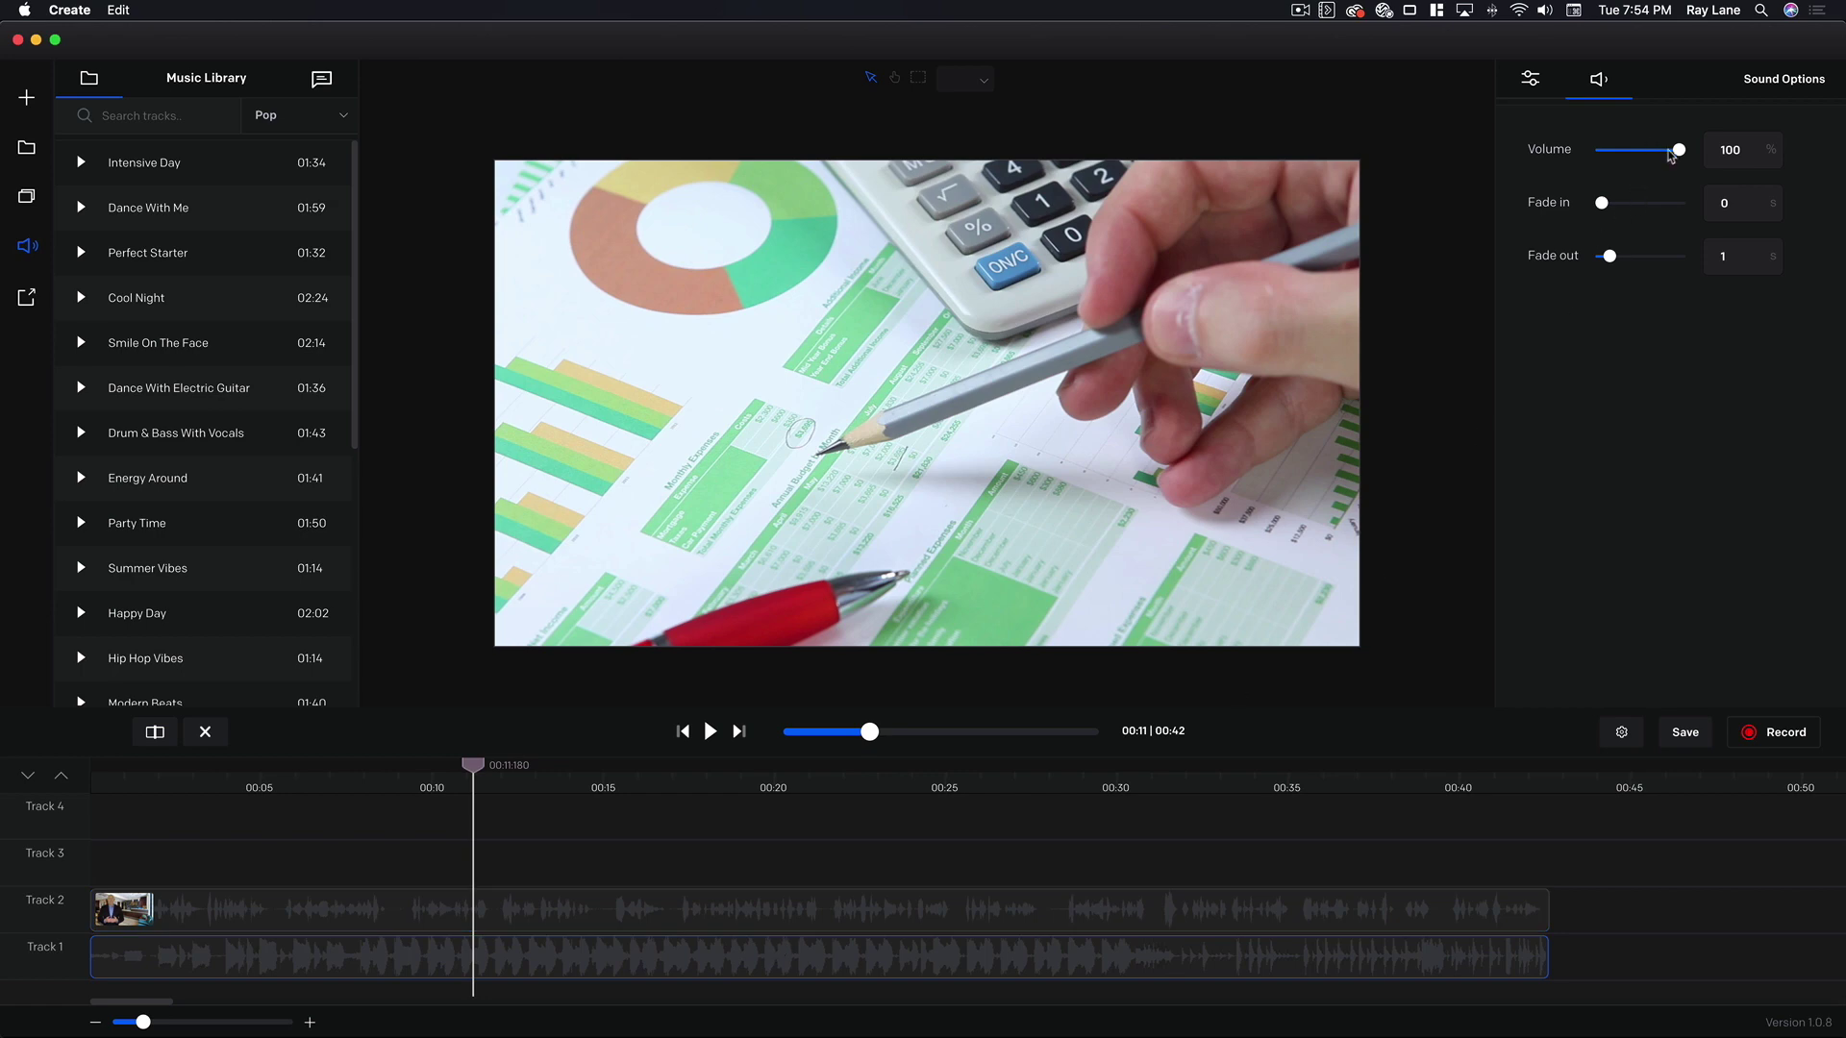
{"action": "left_click_drag", "start_coordinate": [1679, 154], "coordinate": [1624, 159]}
{"action": "left_click", "coordinate": [710, 733]}
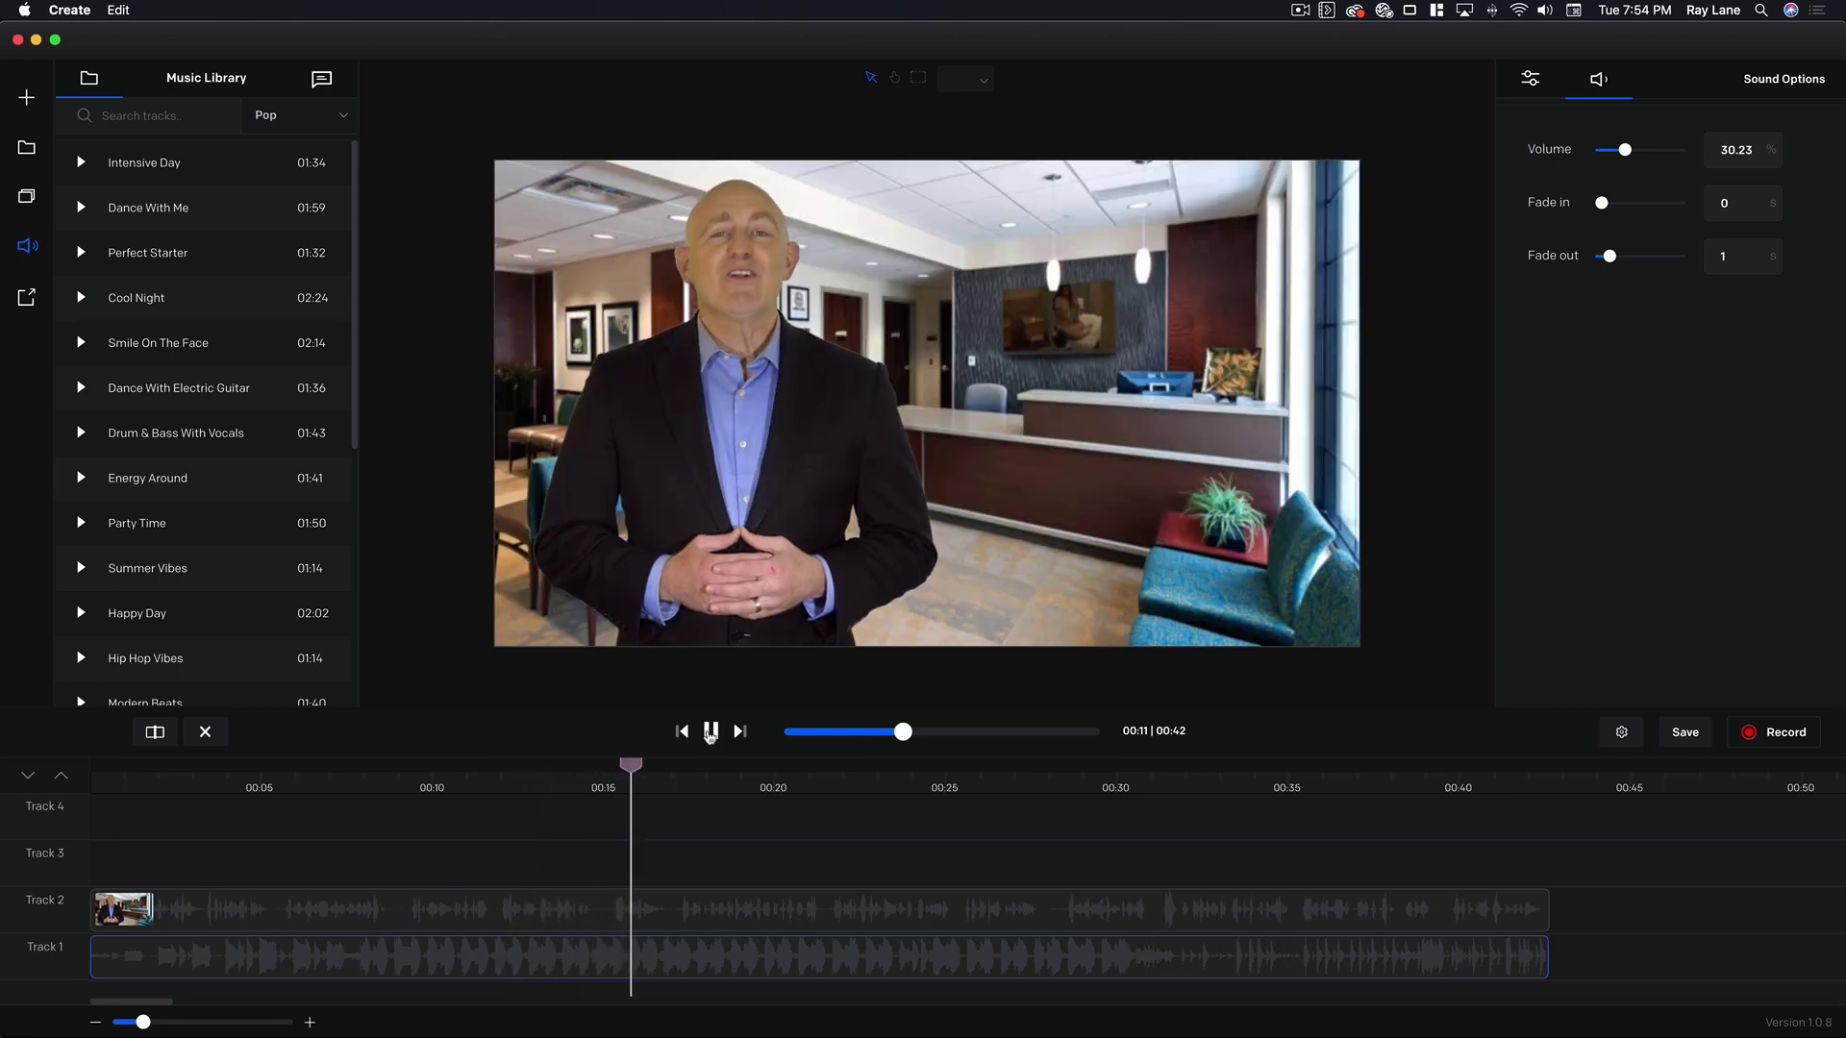
{"action": "left_click", "coordinate": [709, 734]}
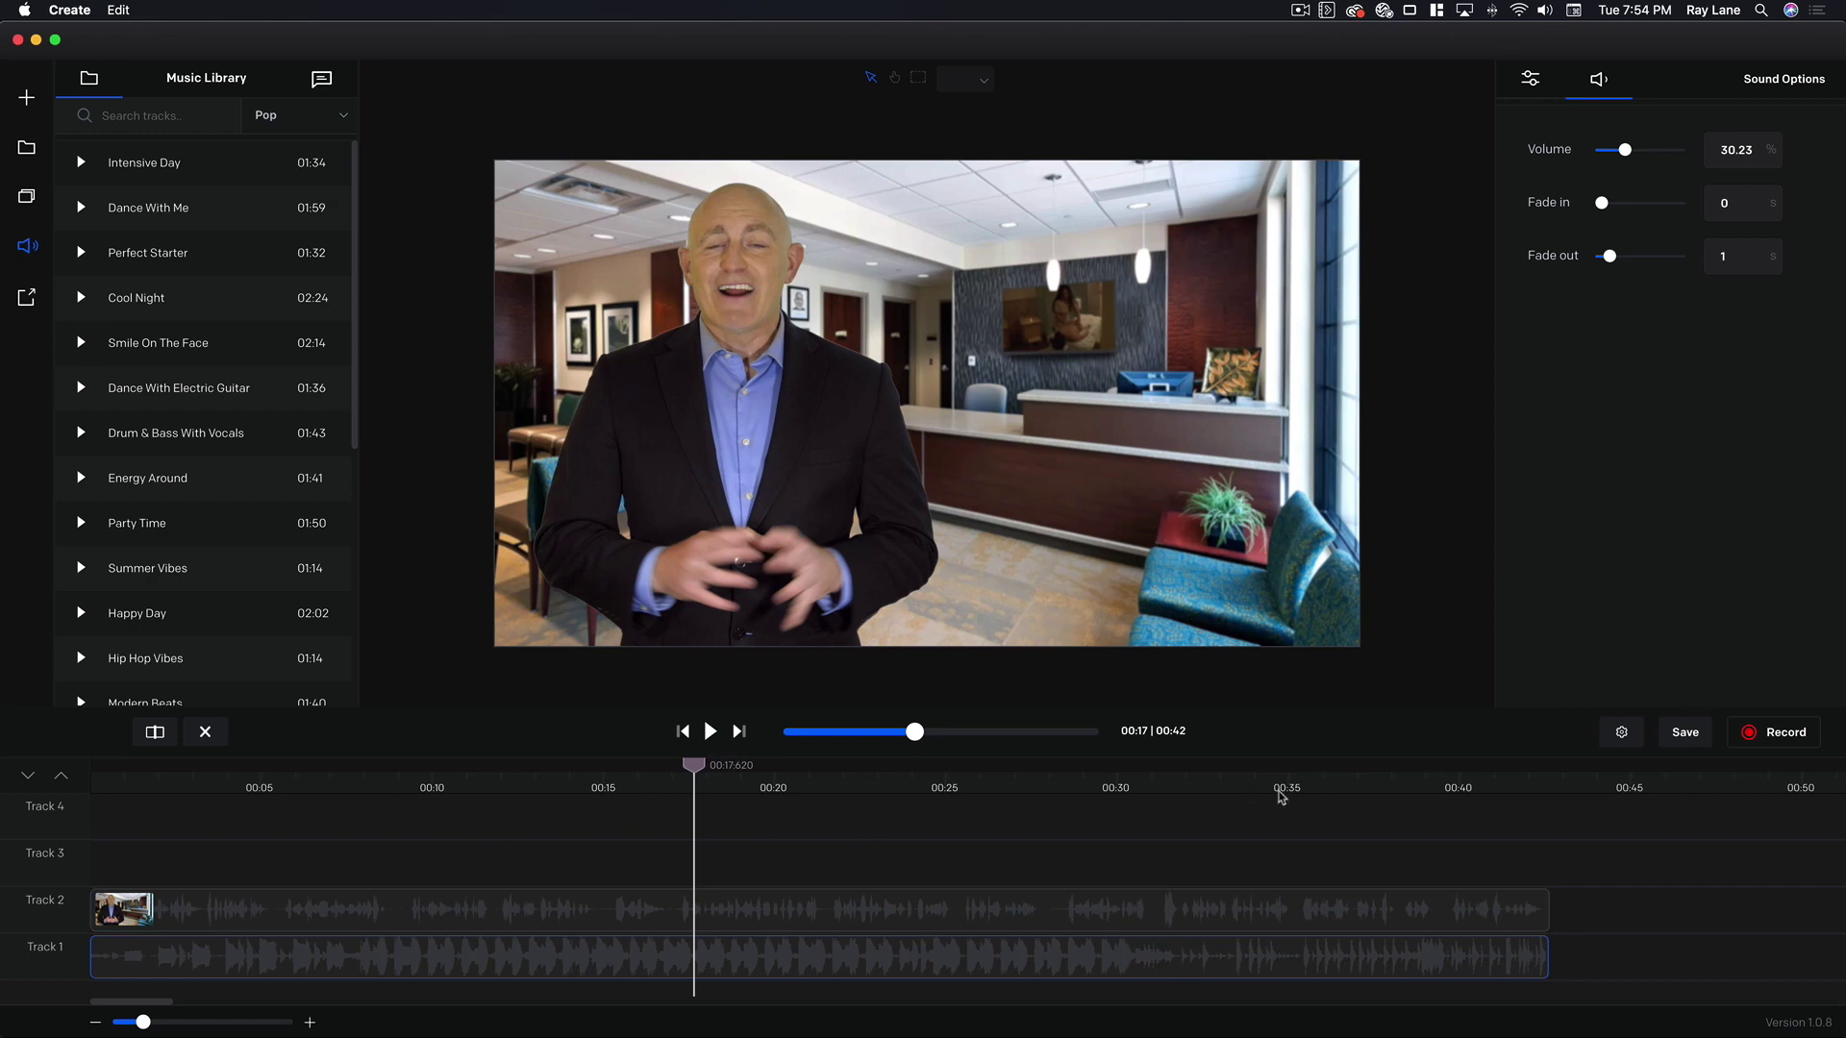
Step: Play the ending from 00:36 to where Contact Us appears
{"action": "left_click", "coordinate": [1343, 791]}
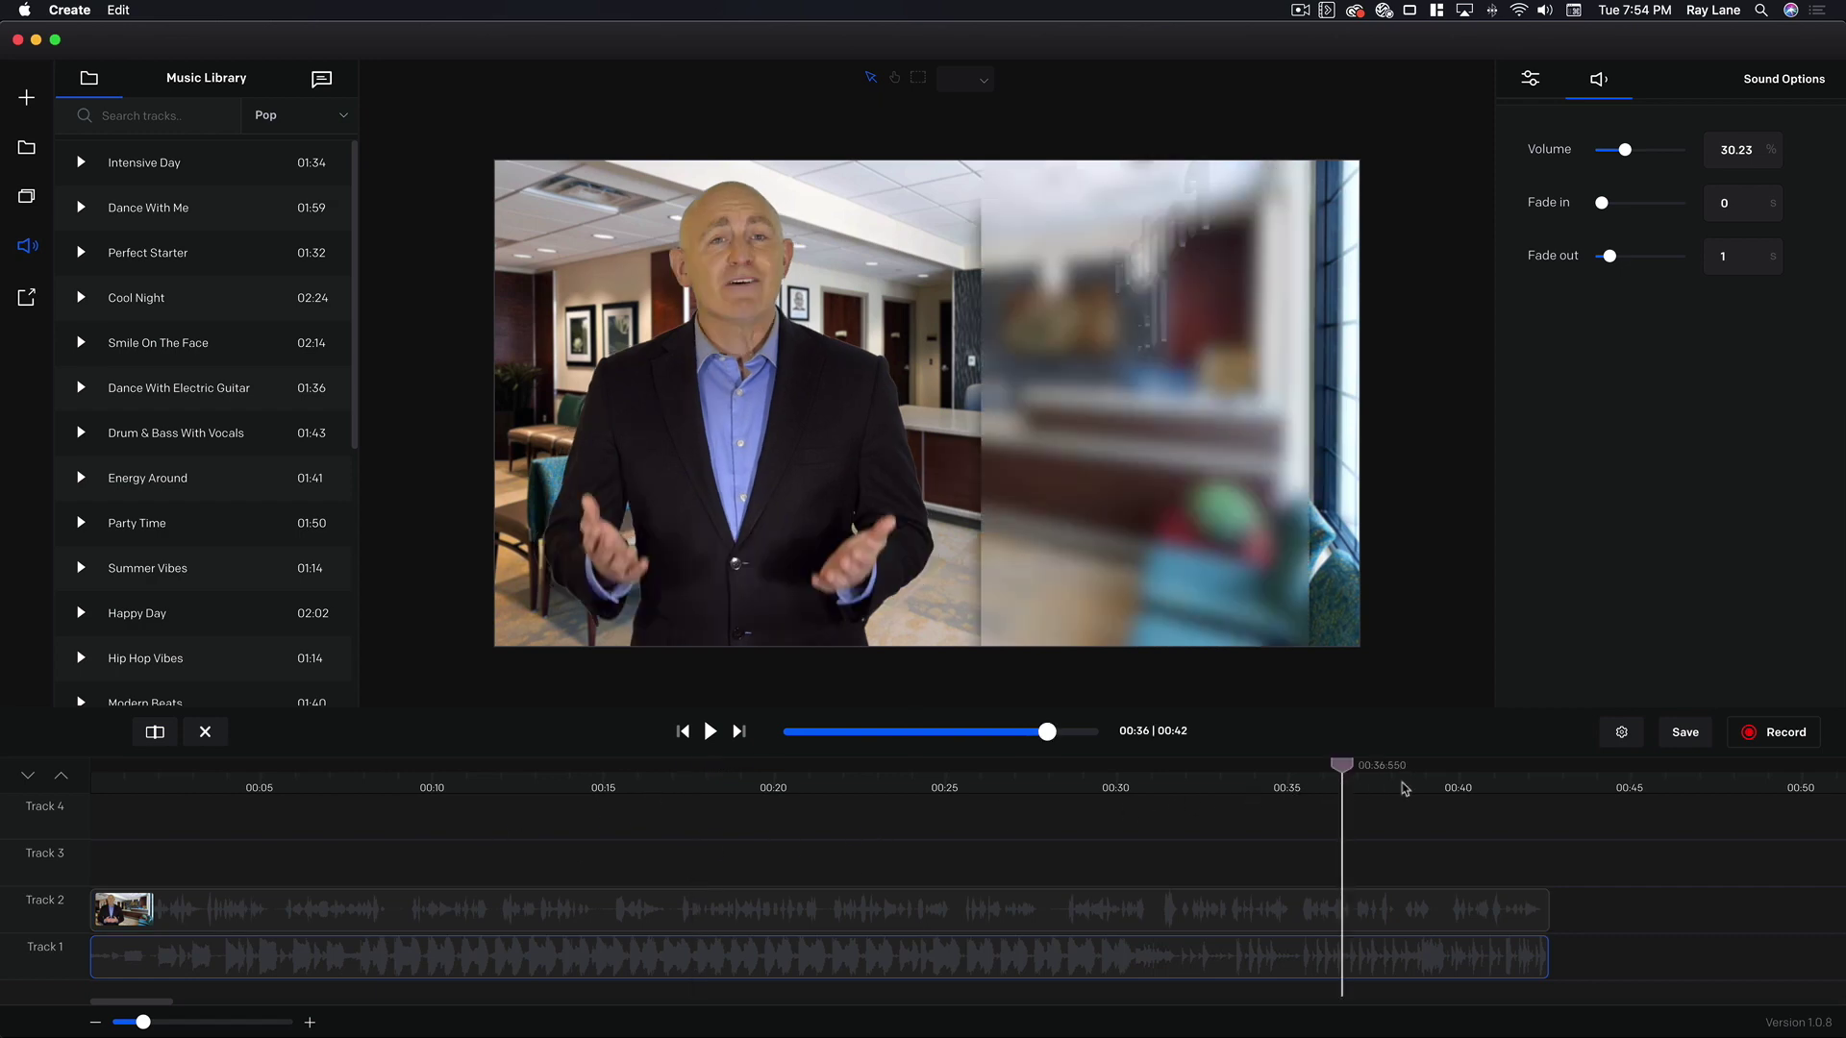
{"action": "left_click", "coordinate": [709, 732]}
{"action": "left_click", "coordinate": [709, 733]}
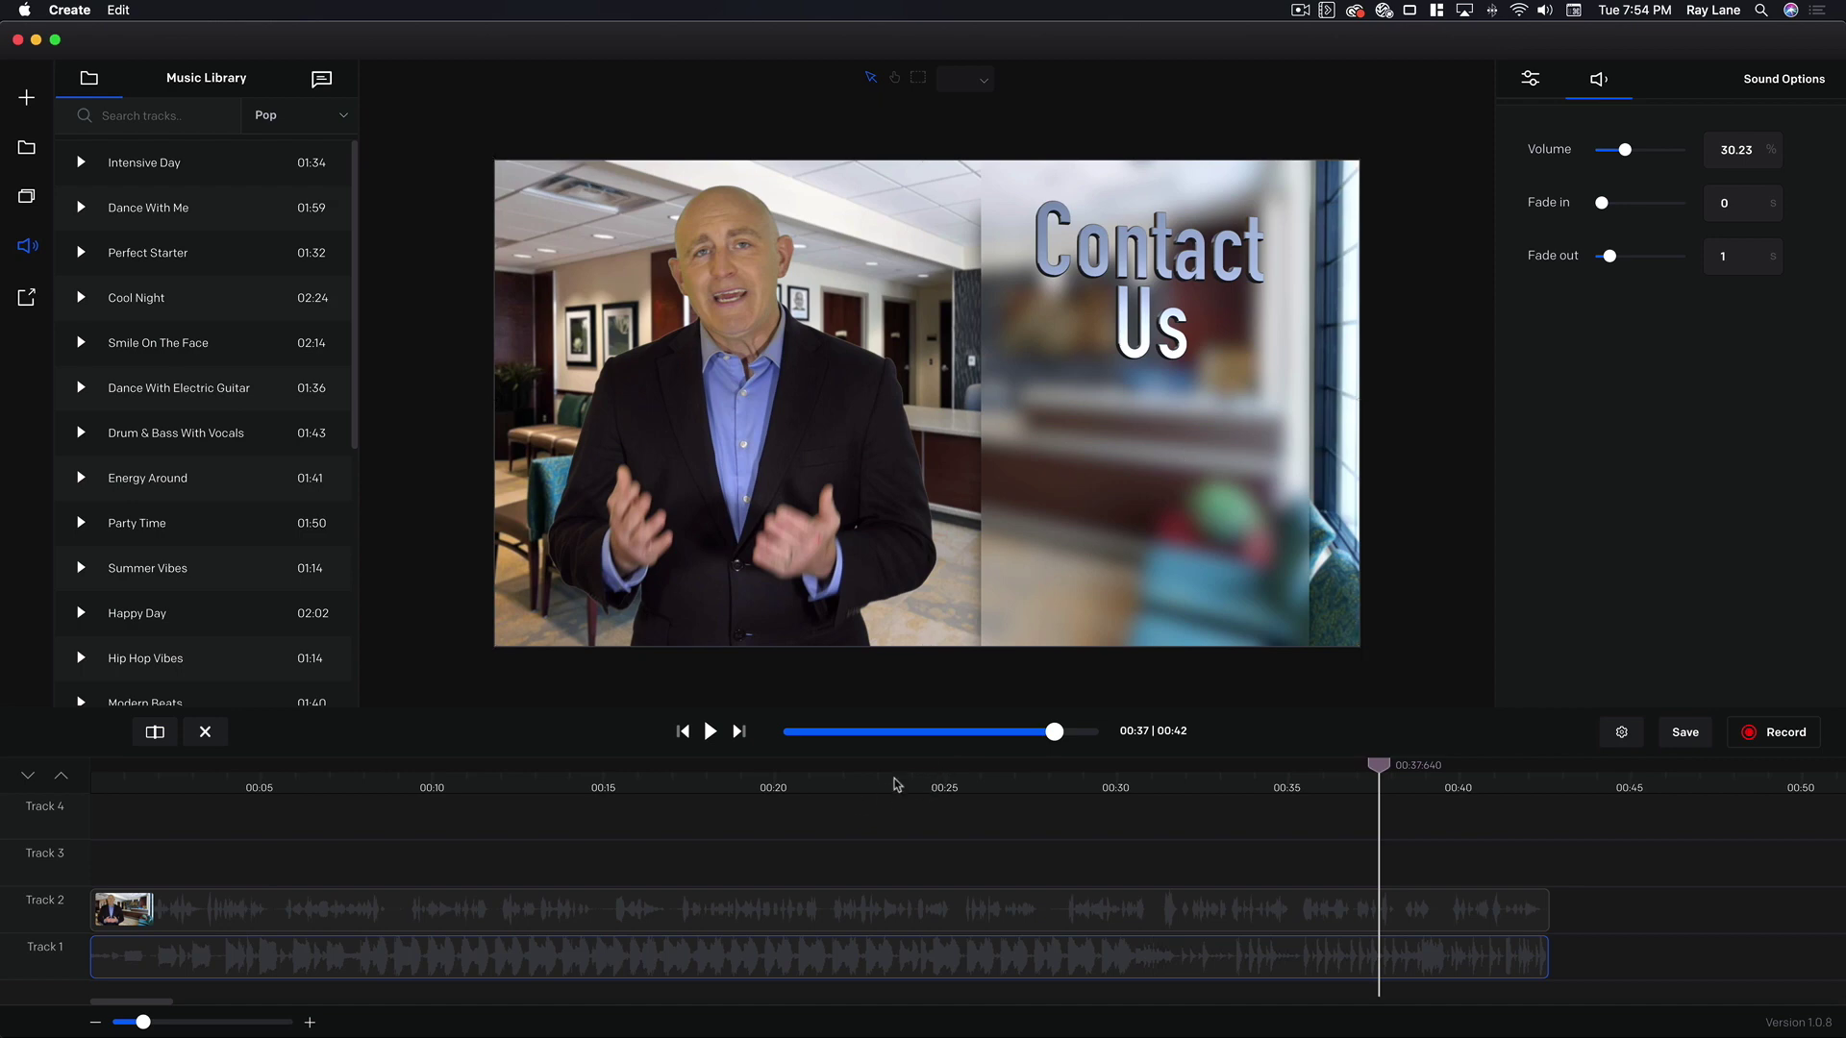
Step: Drag the CELEBRATE GOOD TIMES! text template onto the timeline at the 00:37 playhead
{"action": "left_click", "coordinate": [23, 207]}
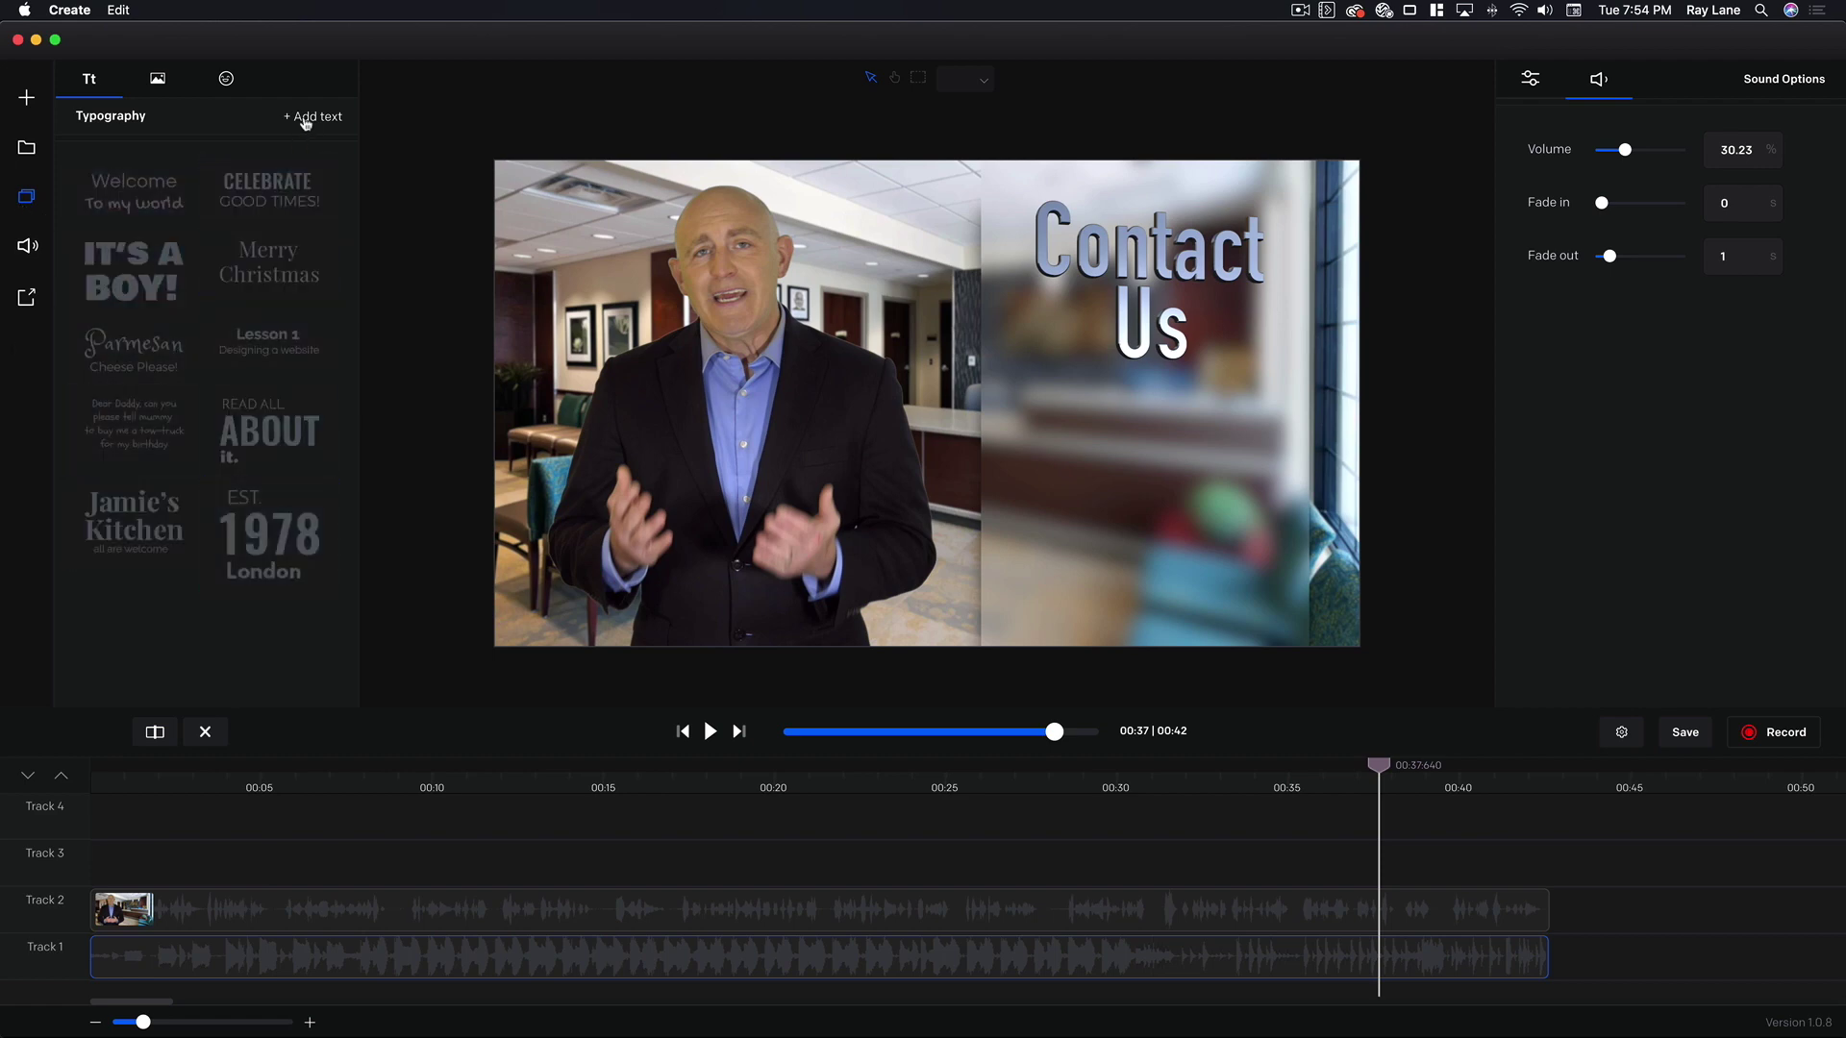
{"action": "left_click", "coordinate": [578, 473]}
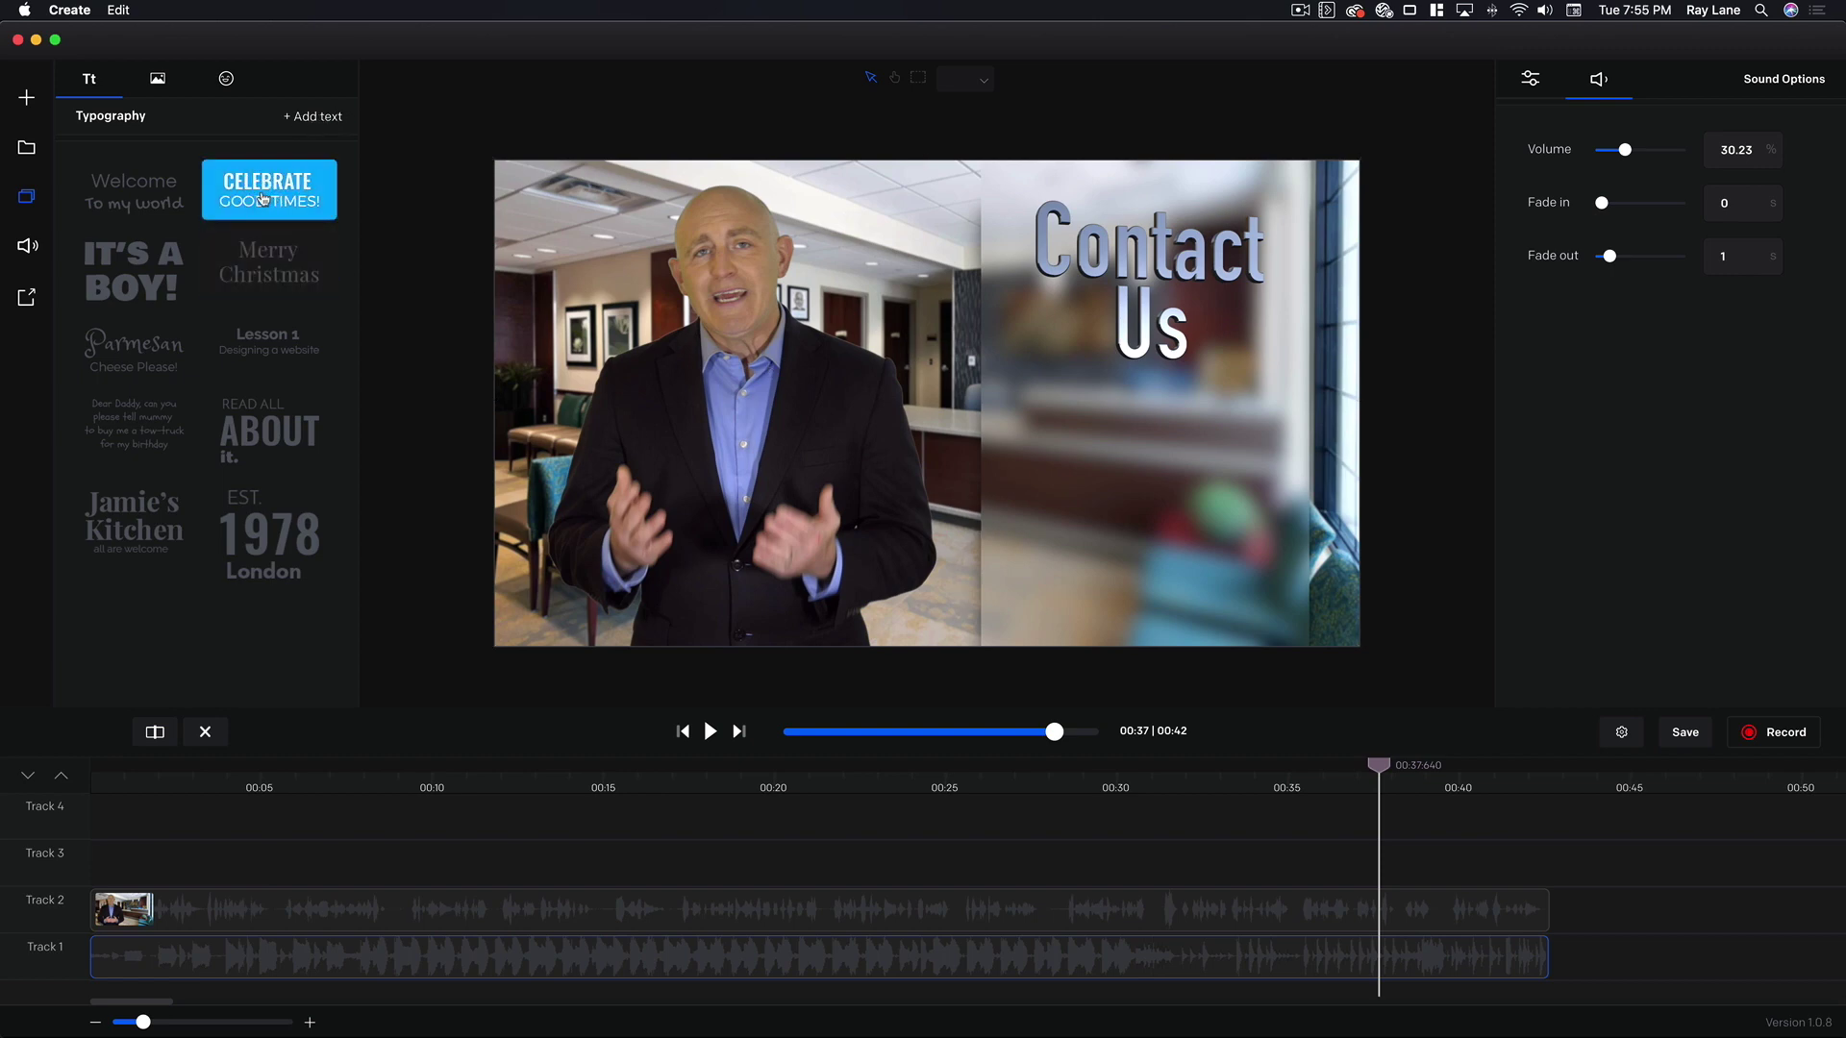
{"action": "left_click_drag", "start_coordinate": [262, 195], "coordinate": [1385, 862]}
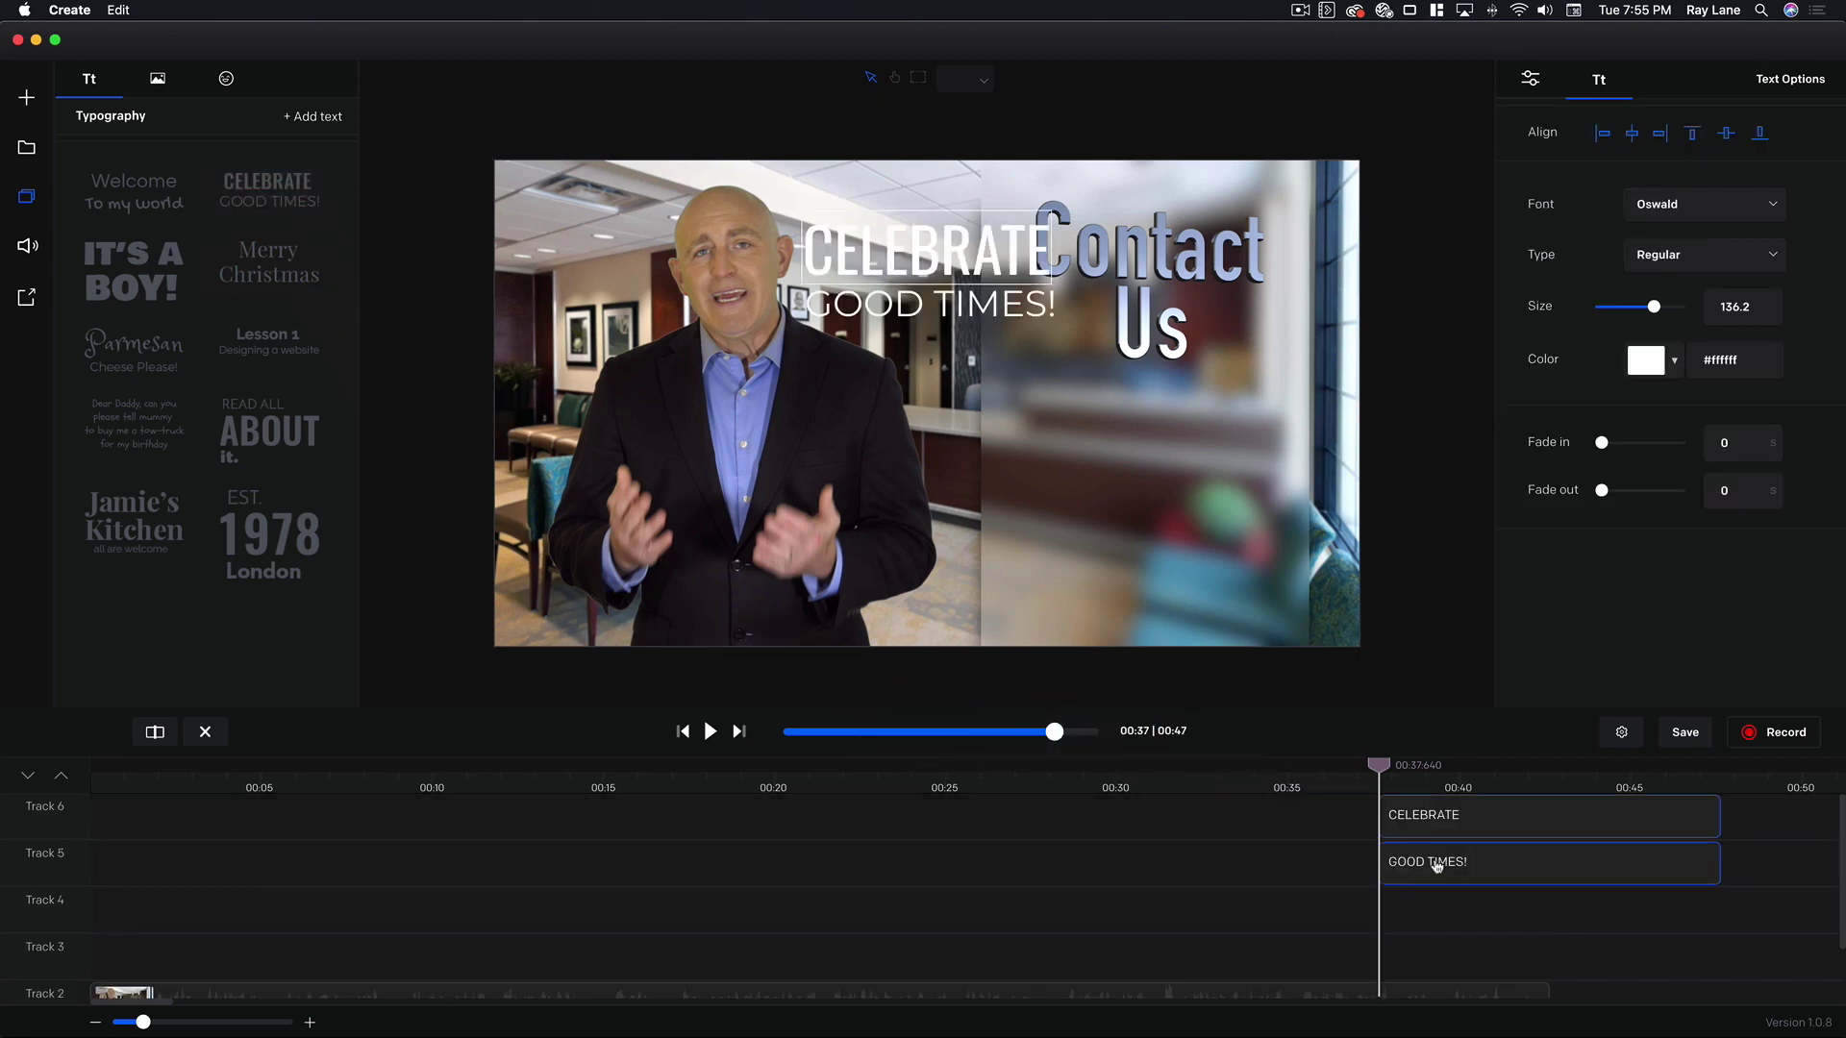
Step: Move the GOOD TIMES! clip down to Track 3 and the CELEBRATE clip to Track 4
{"action": "left_click", "coordinate": [1468, 868]}
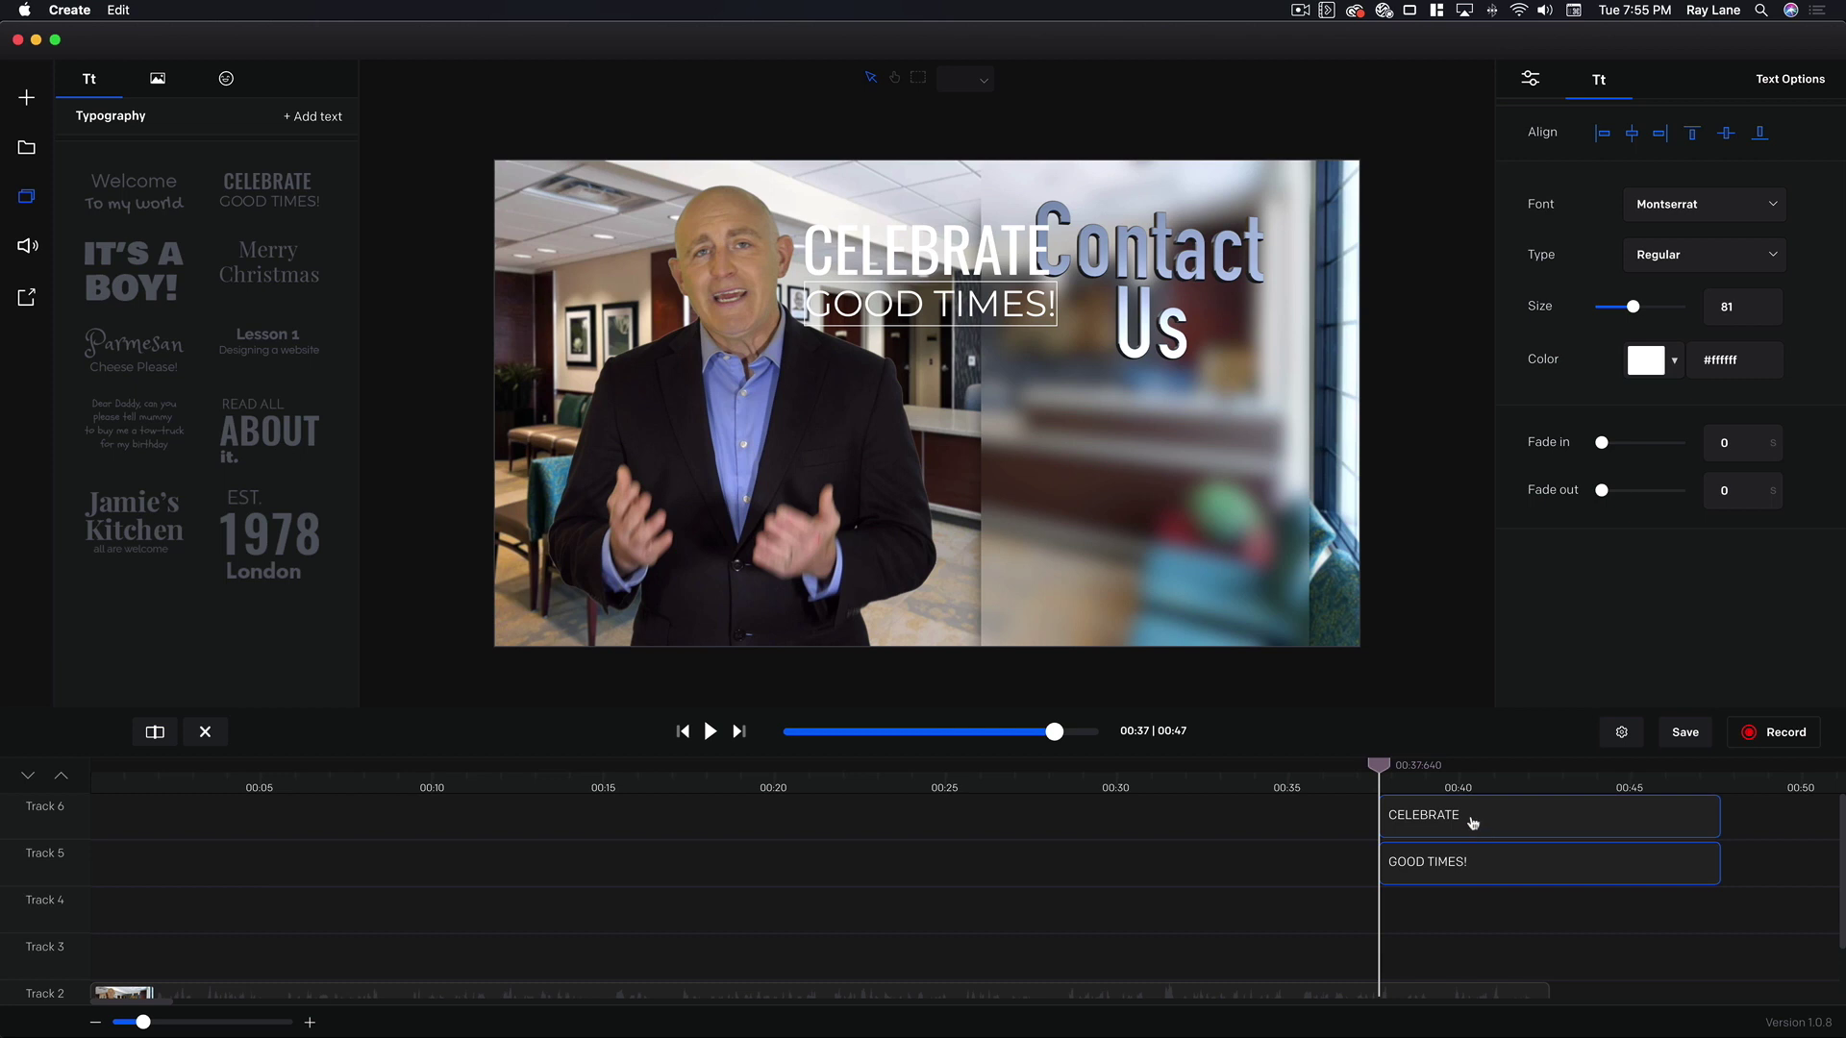
{"action": "left_click", "coordinate": [1472, 823]}
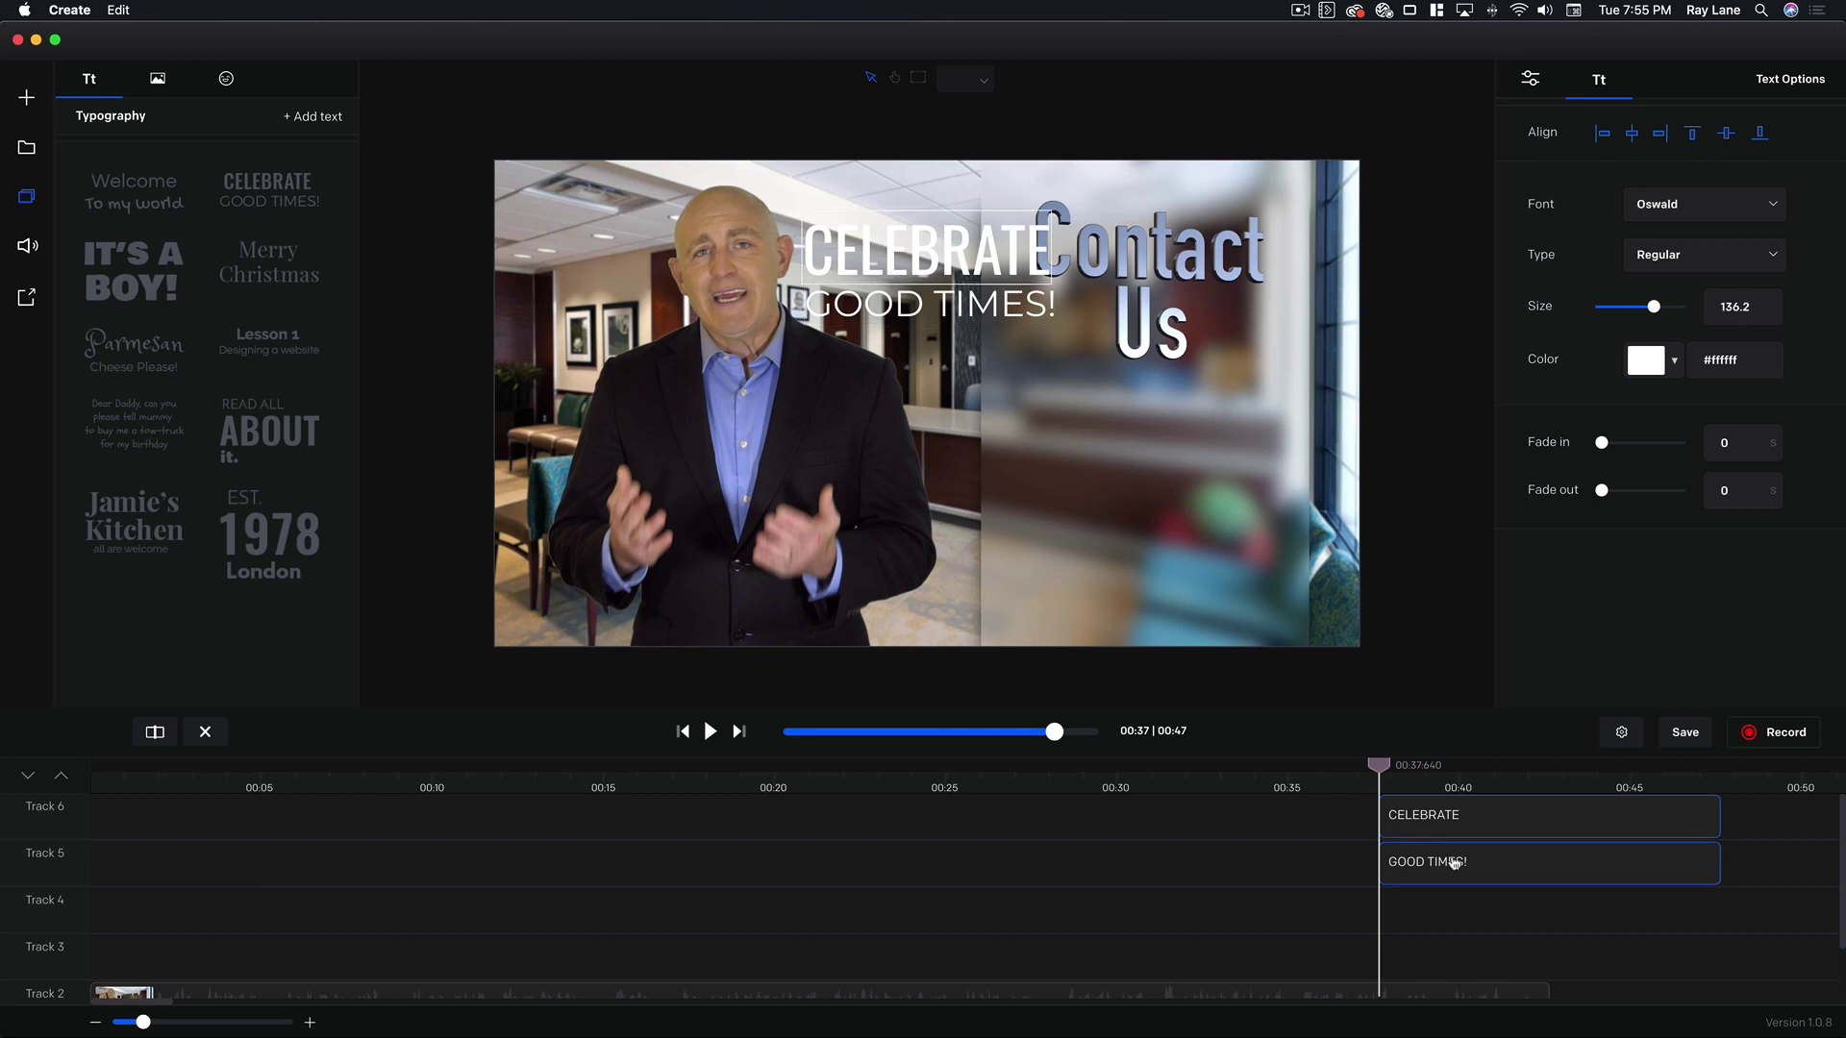
{"action": "left_click_drag", "start_coordinate": [1453, 865], "coordinate": [1452, 971]}
{"action": "left_click_drag", "start_coordinate": [1450, 820], "coordinate": [1450, 914]}
{"action": "scroll", "coordinate": [1450, 914], "scroll_direction": "down", "scroll_amount": 2}
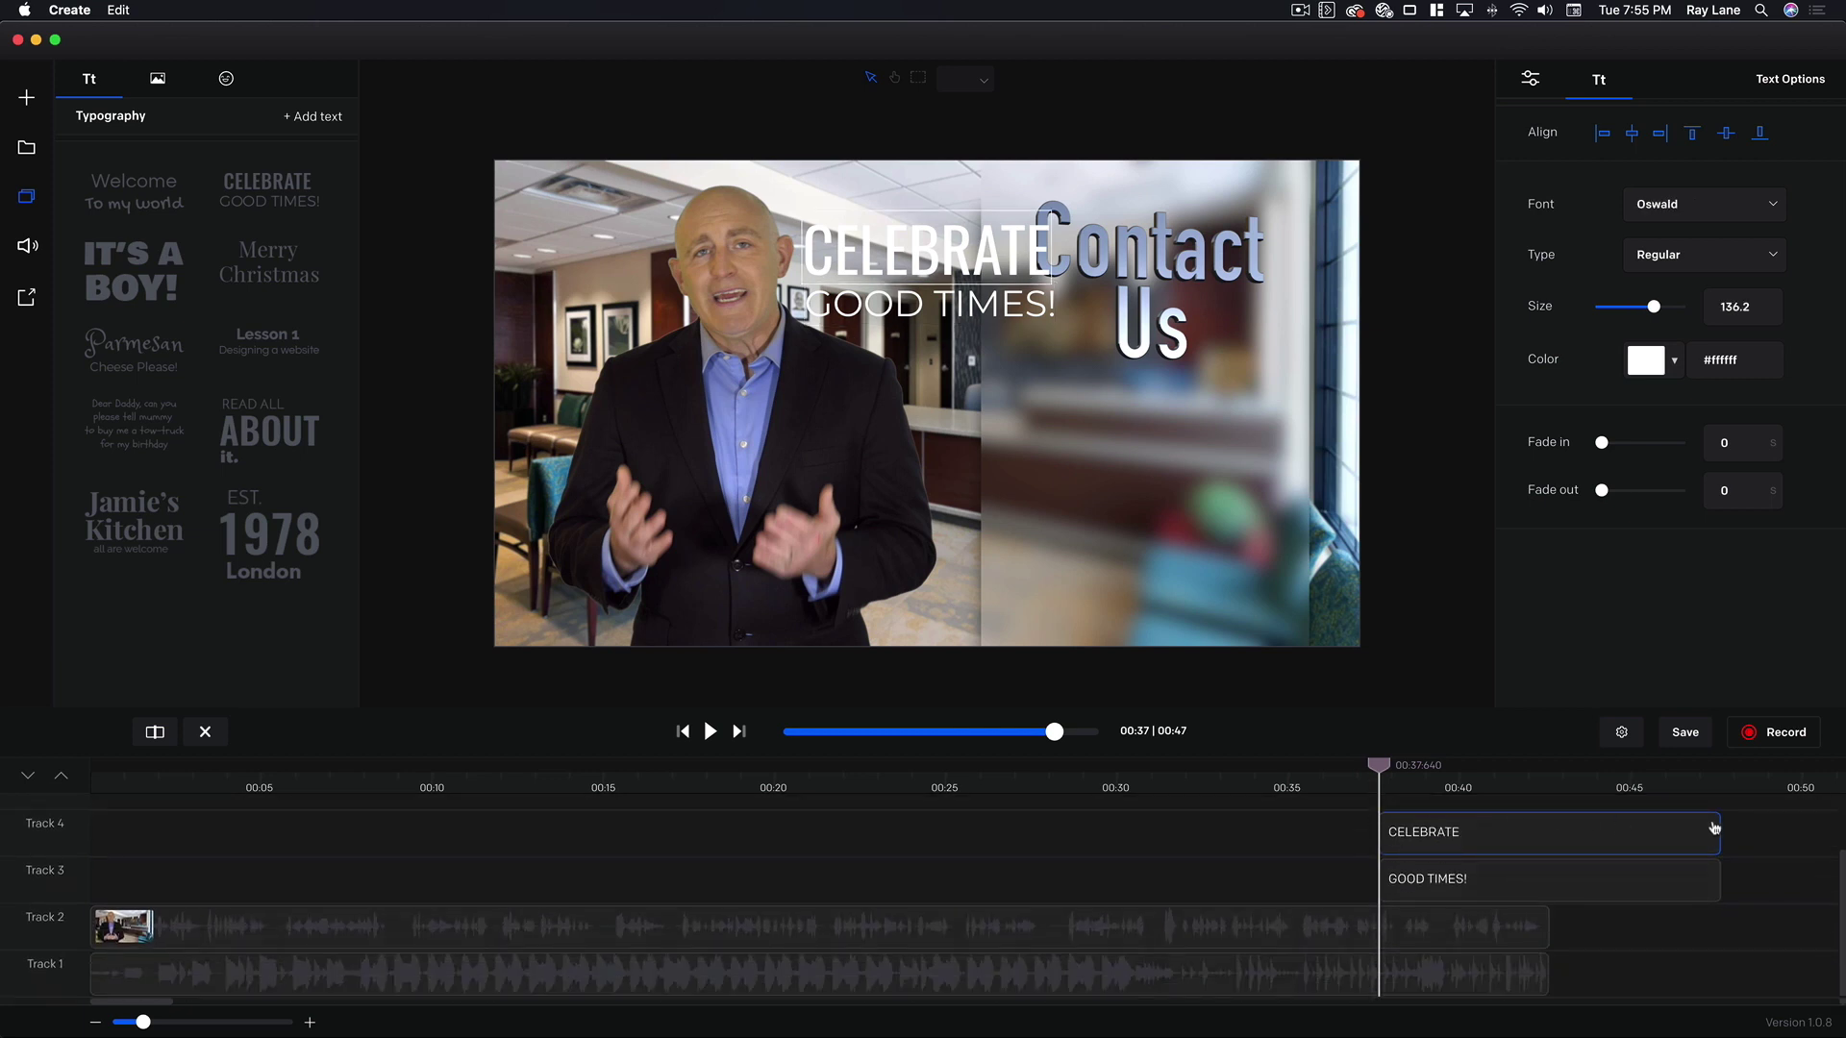
Step: Trim both text clips to end at 00:42 and stack CELEBRATE above GOOD TIMES! at lower right
{"action": "left_click_drag", "start_coordinate": [1719, 821], "coordinate": [1547, 835]}
{"action": "left_click_drag", "start_coordinate": [1723, 869], "coordinate": [1549, 880]}
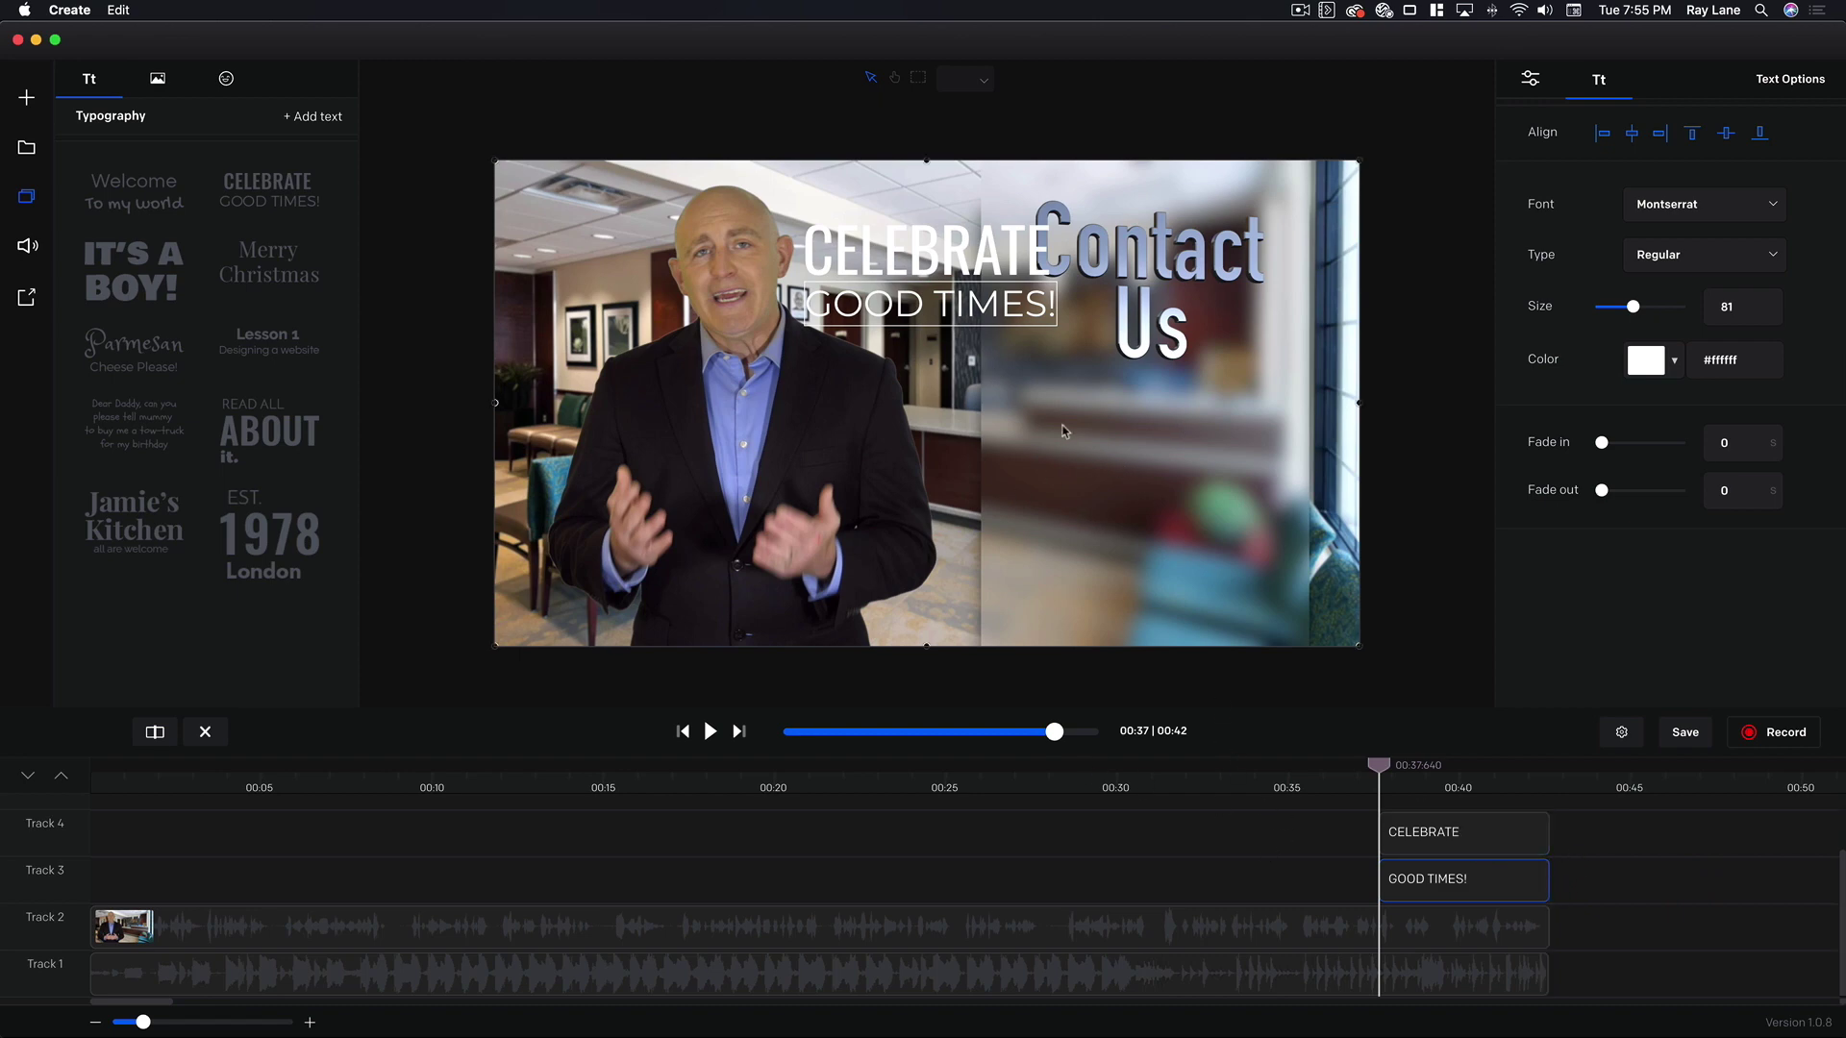
{"action": "left_click_drag", "start_coordinate": [949, 309], "coordinate": [1164, 555]}
{"action": "left_click_drag", "start_coordinate": [937, 251], "coordinate": [1154, 465]}
Step: Change CELEBRATE to the contact phone number and GOOD TIMES! to bookkeeper.com
{"action": "left_click", "coordinate": [1125, 462]}
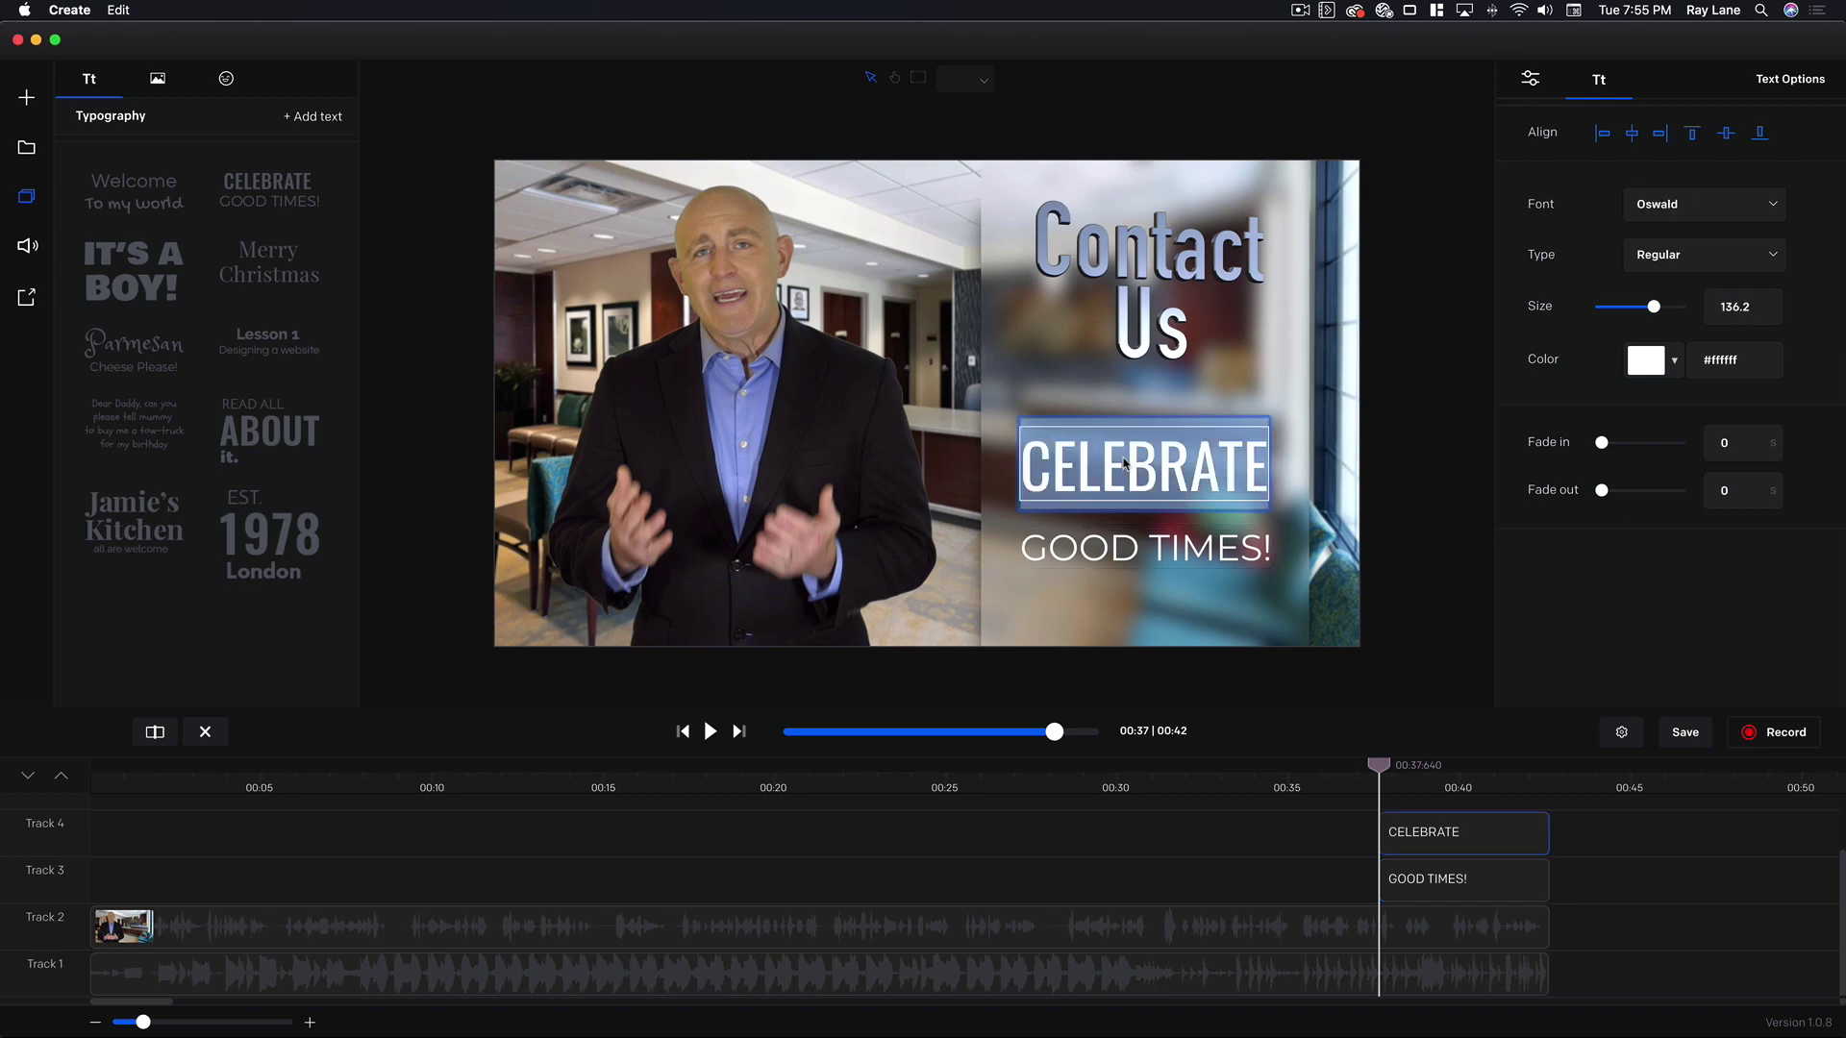
{"action": "type", "text": "111"}
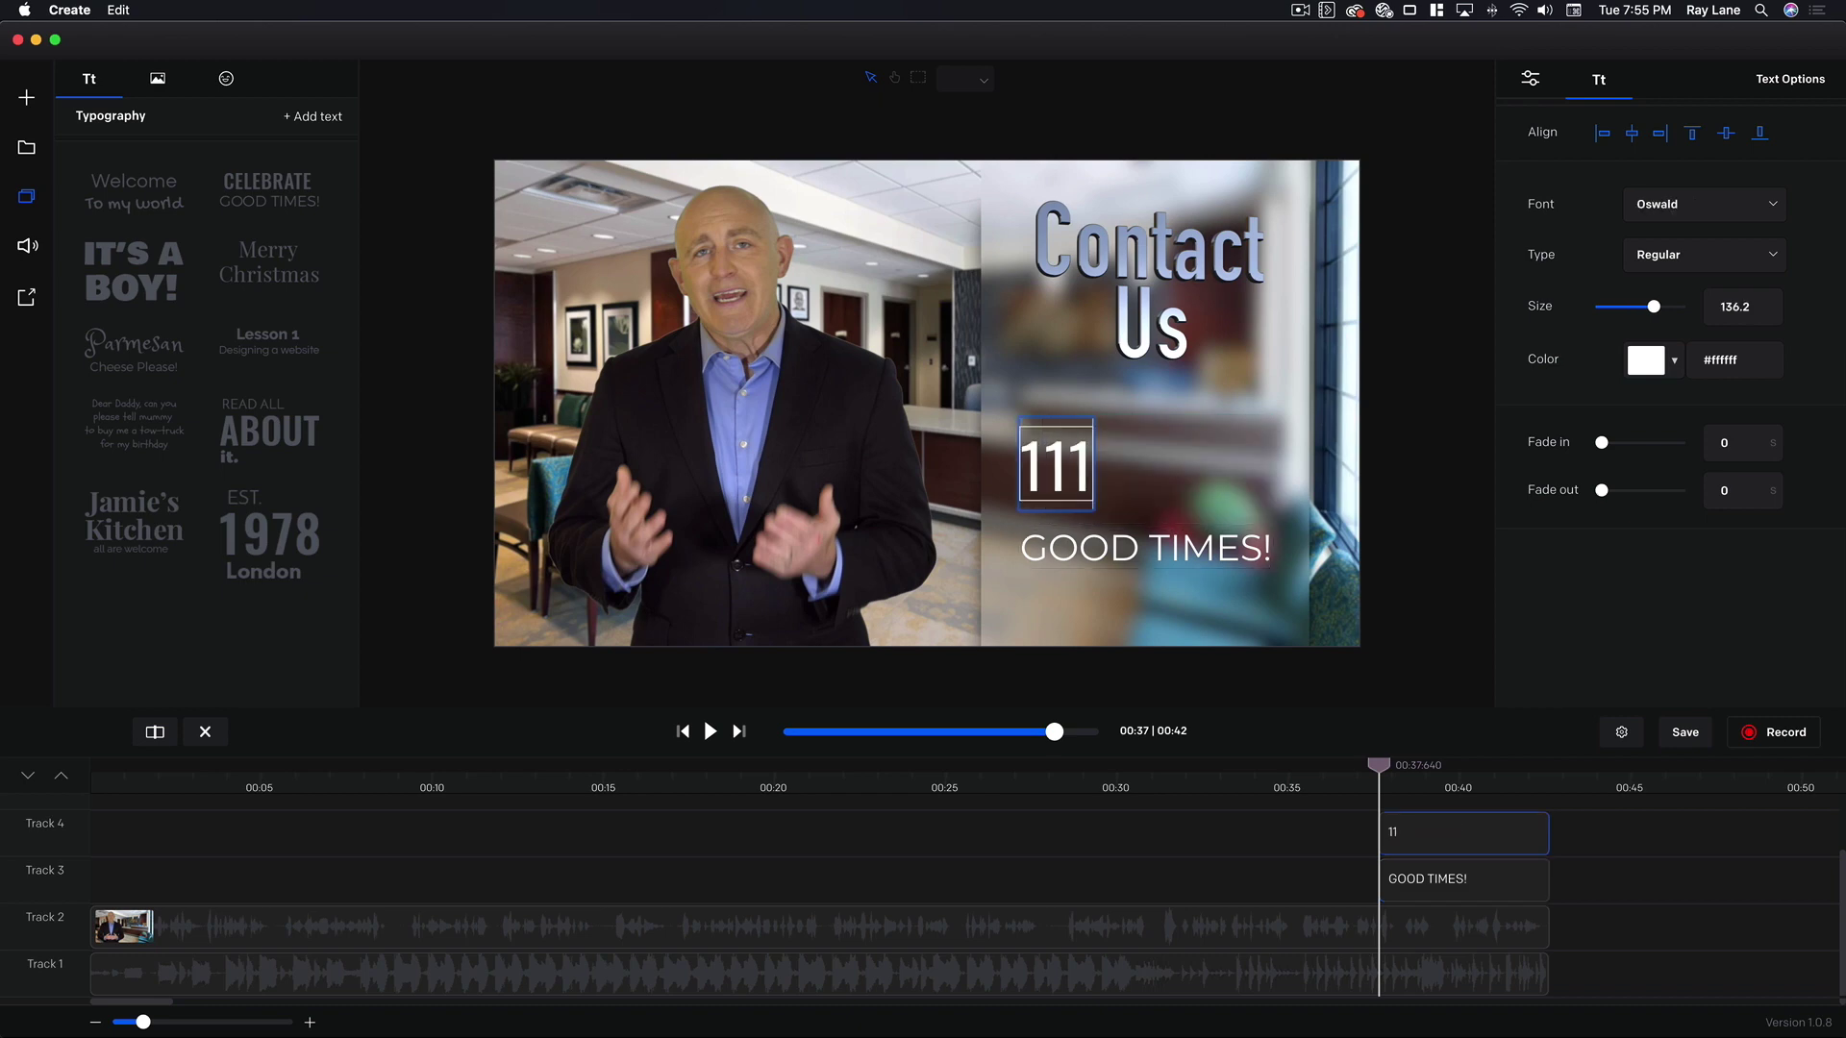
{"action": "type", "text": ".111.11"}
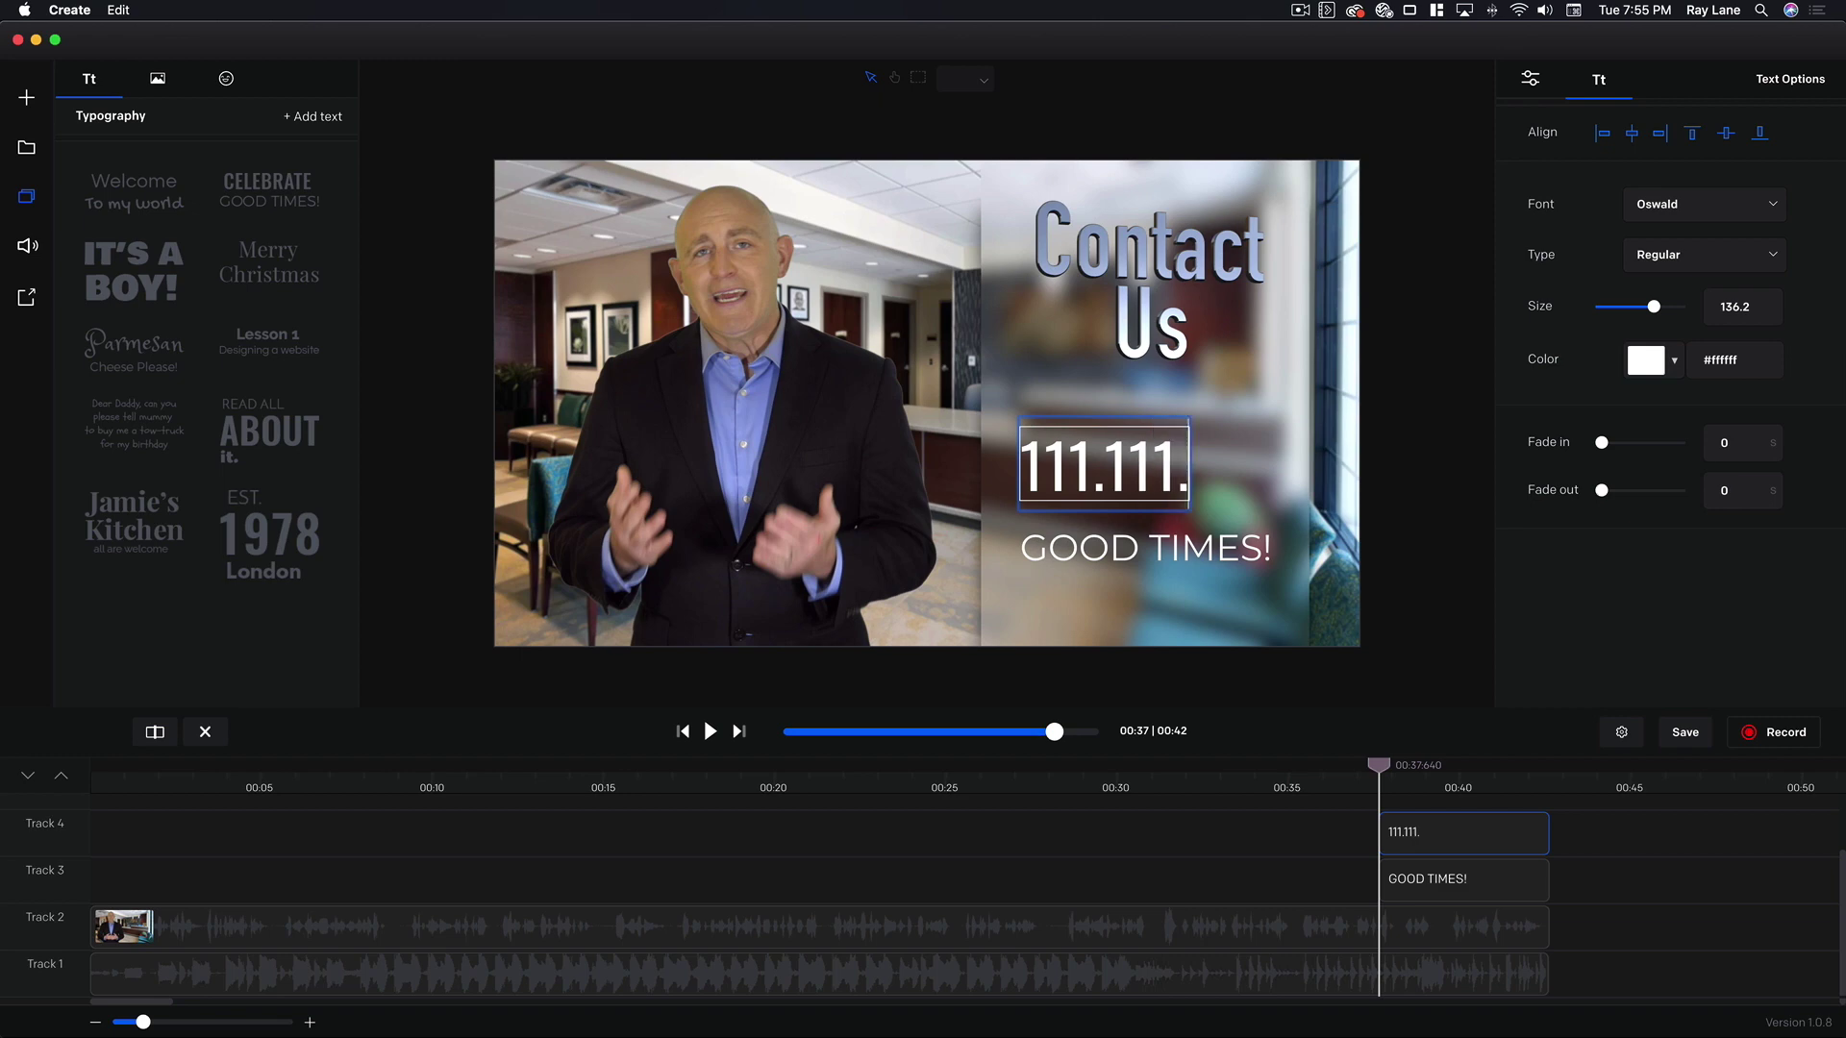
{"action": "type", "text": "11"}
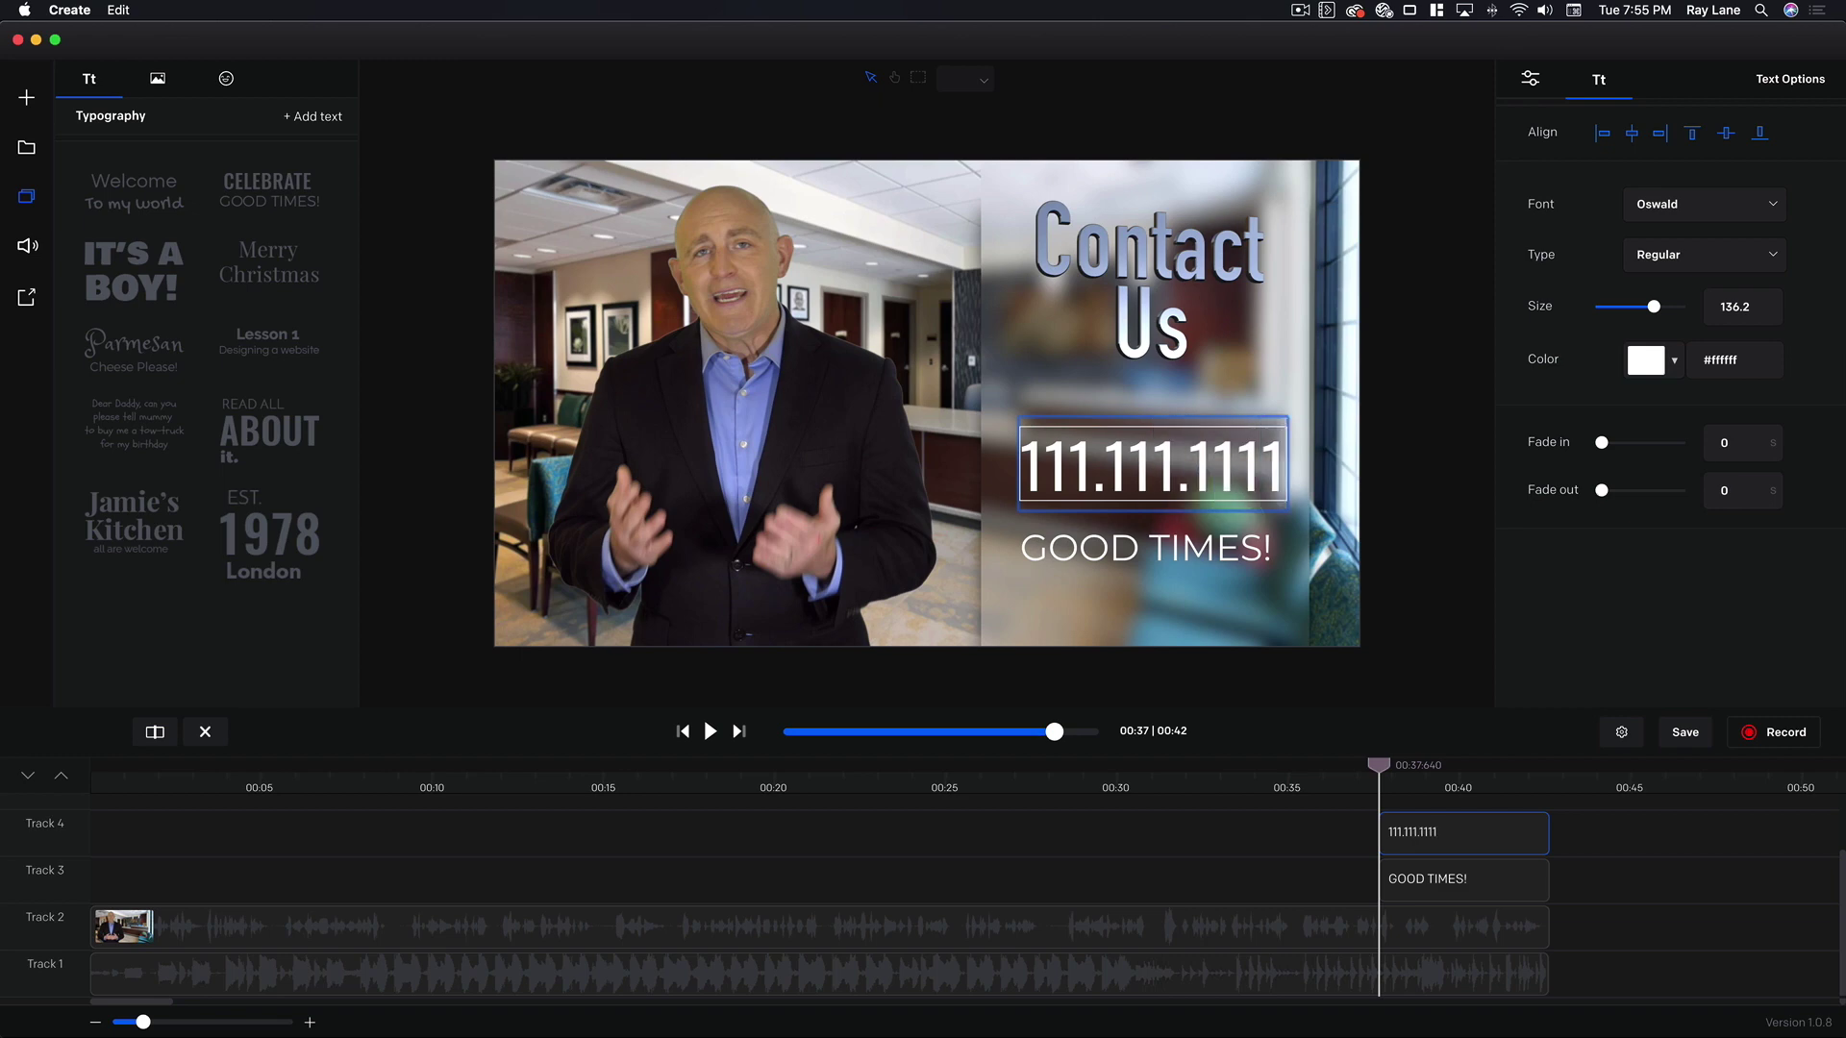
{"action": "left_click", "coordinate": [1141, 556]}
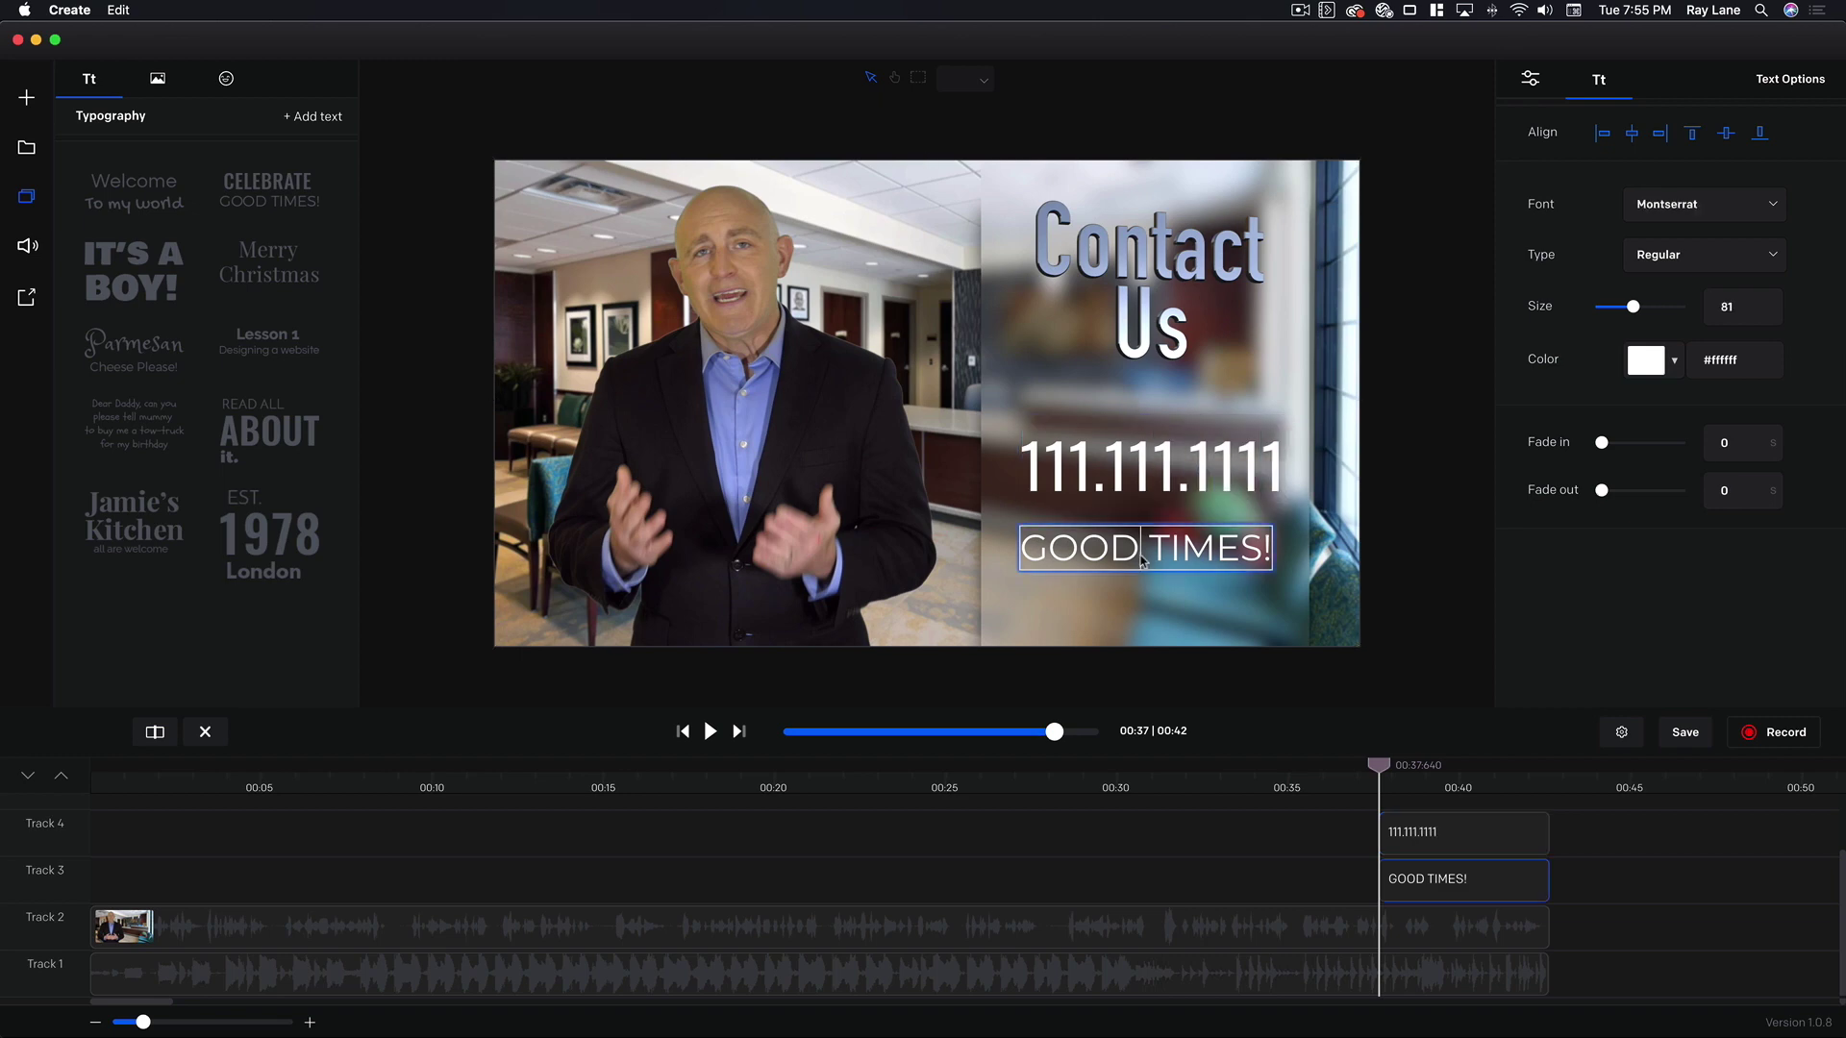
{"action": "key", "text": "super+a"}
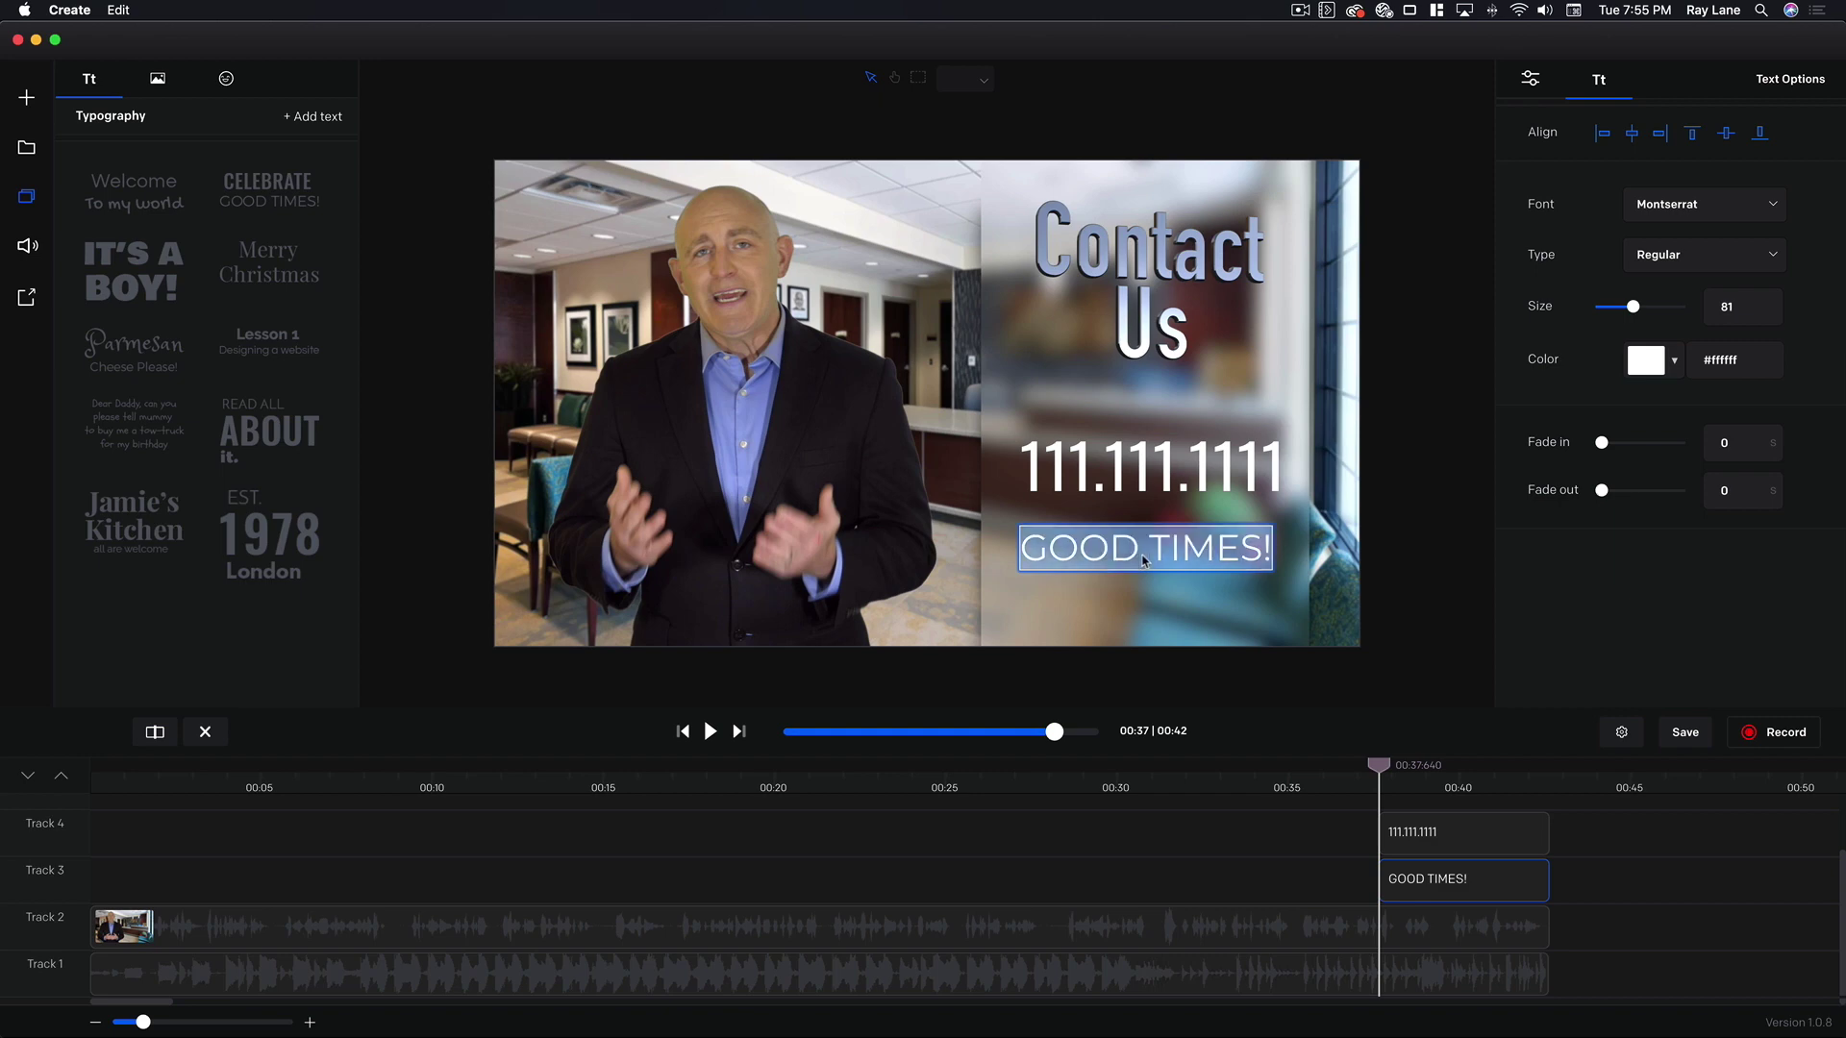
{"action": "type", "text": "bookkeeper.com"}
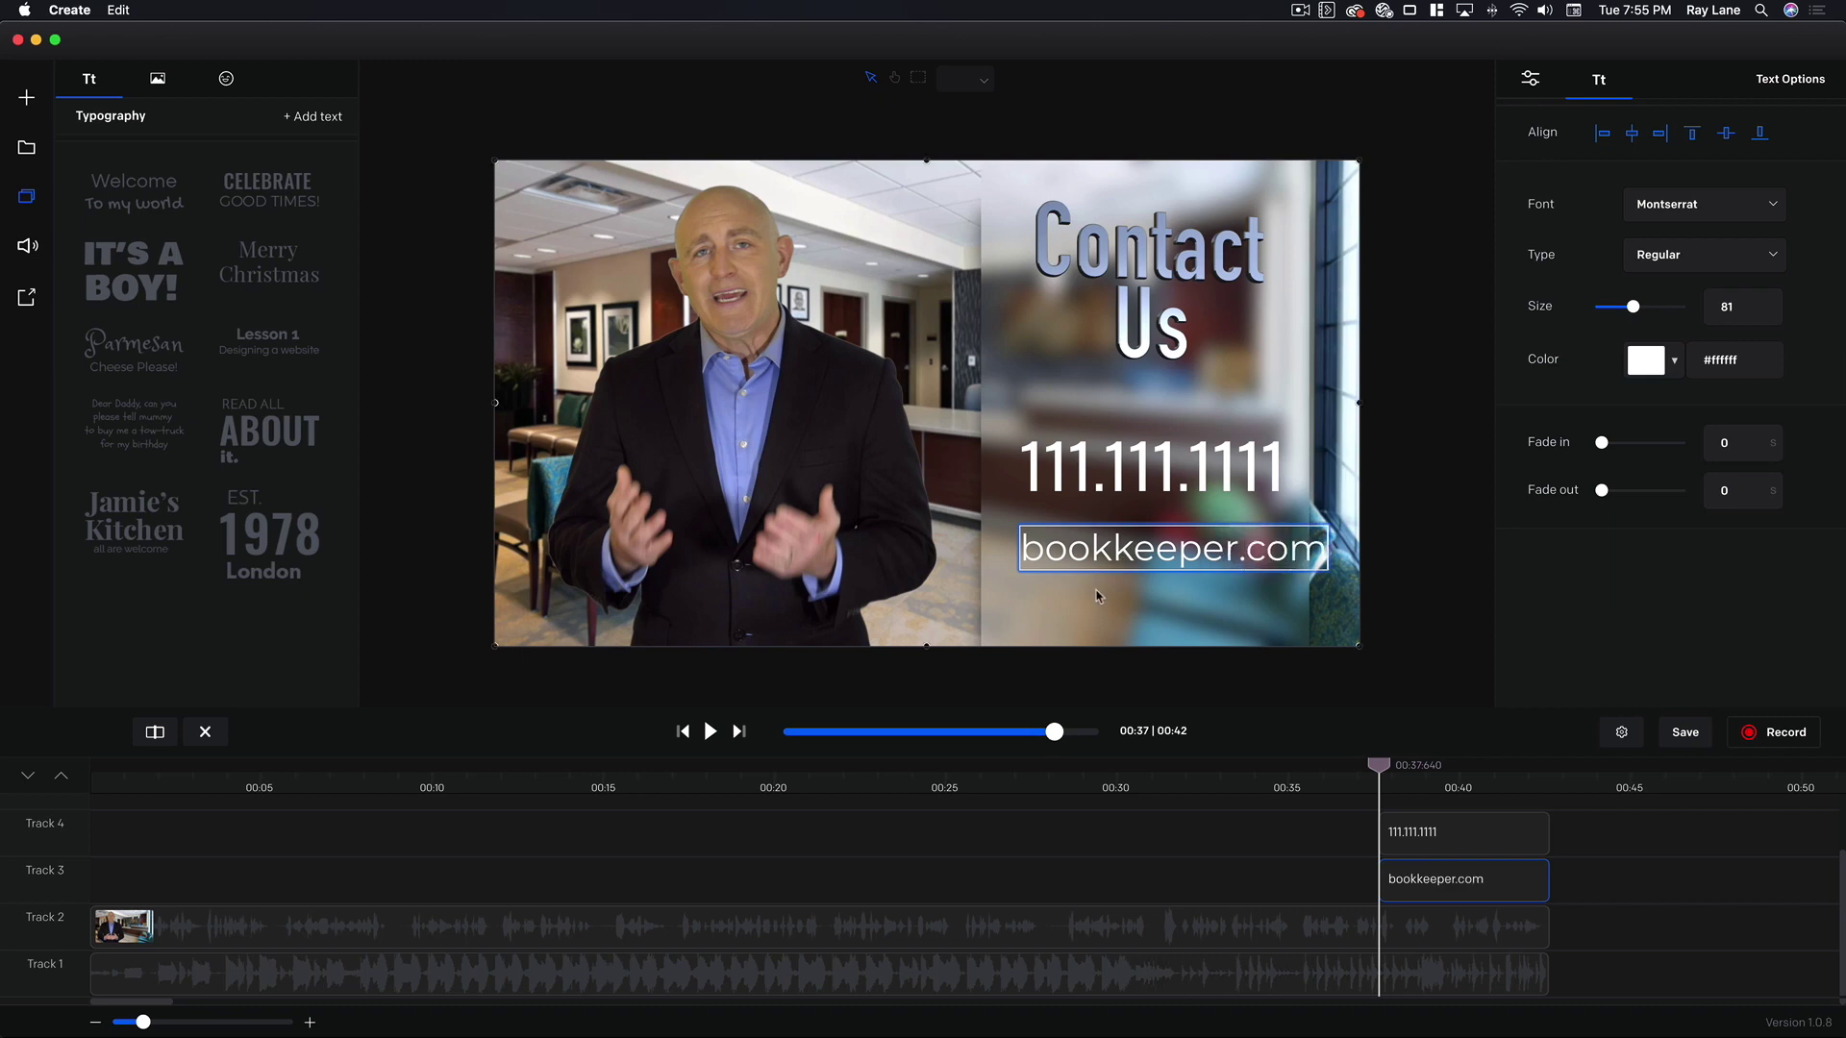
Step: Snap the bookkeeper.com and phone number text boxes to the horizontal centre guide
{"action": "left_click", "coordinate": [1202, 505]}
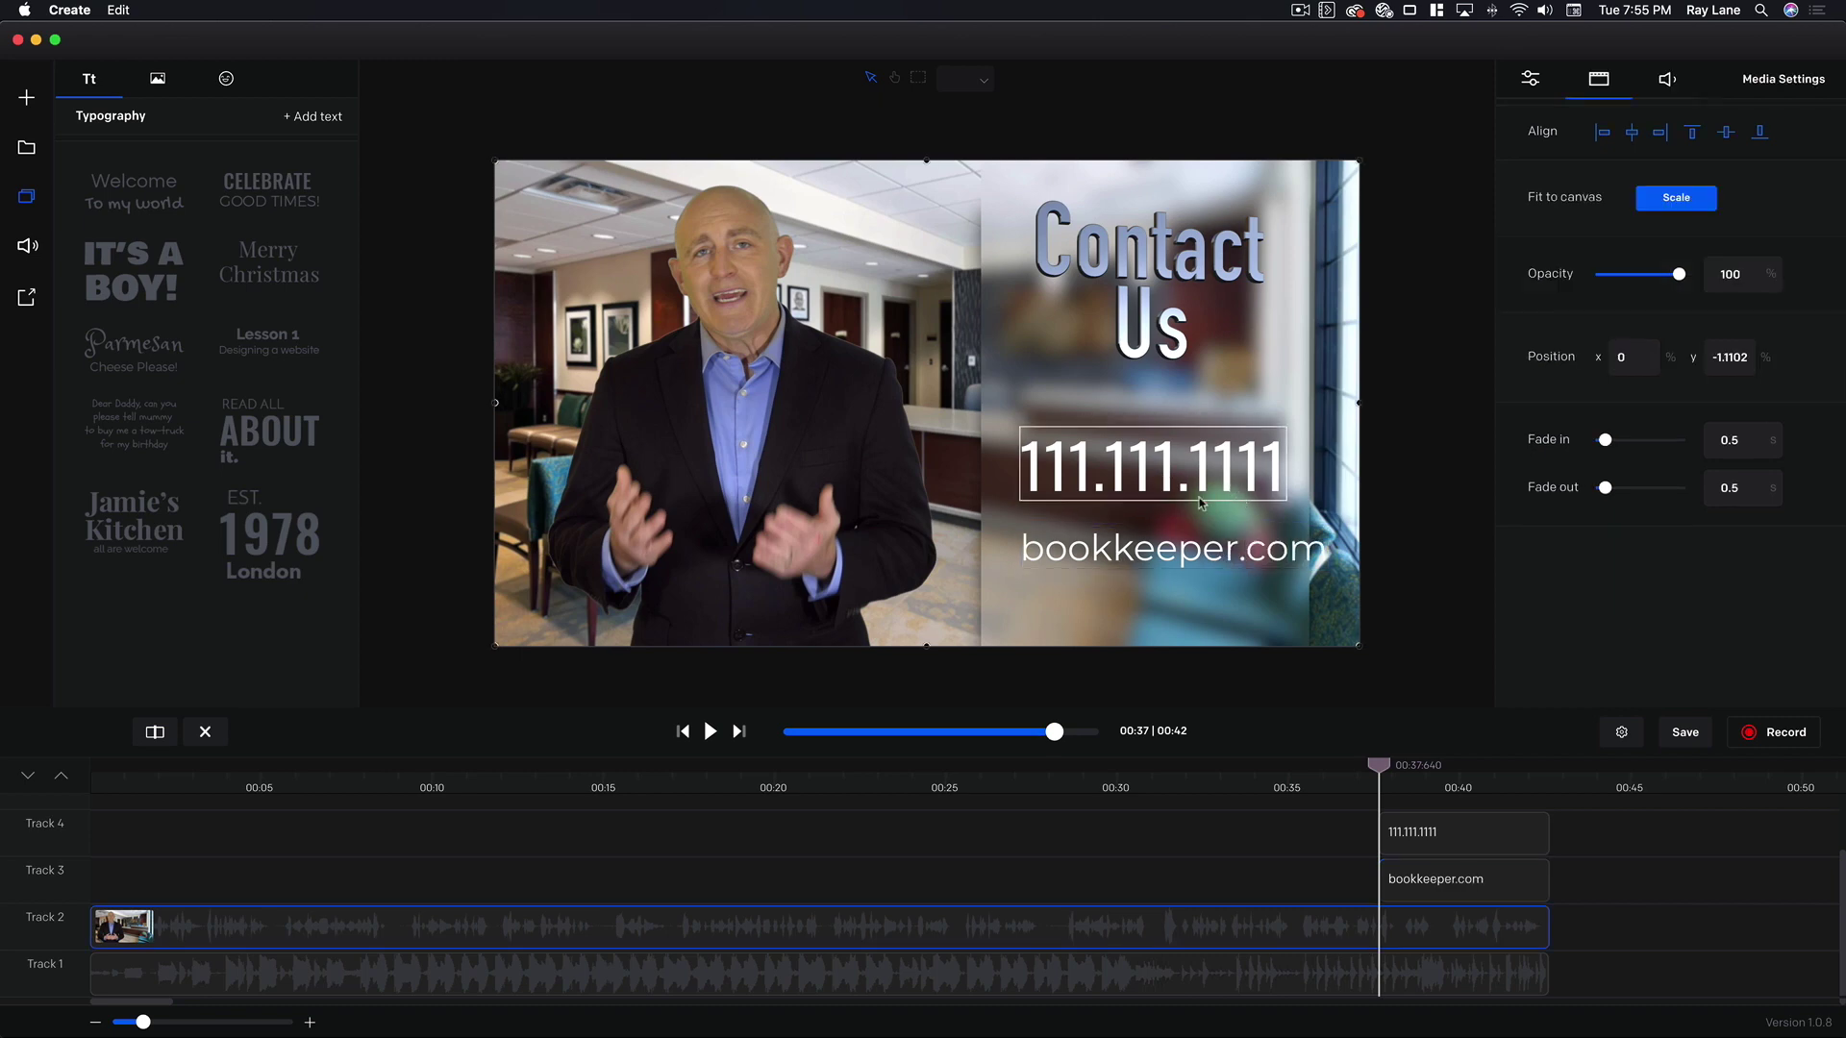
{"action": "left_click", "coordinate": [1193, 562]}
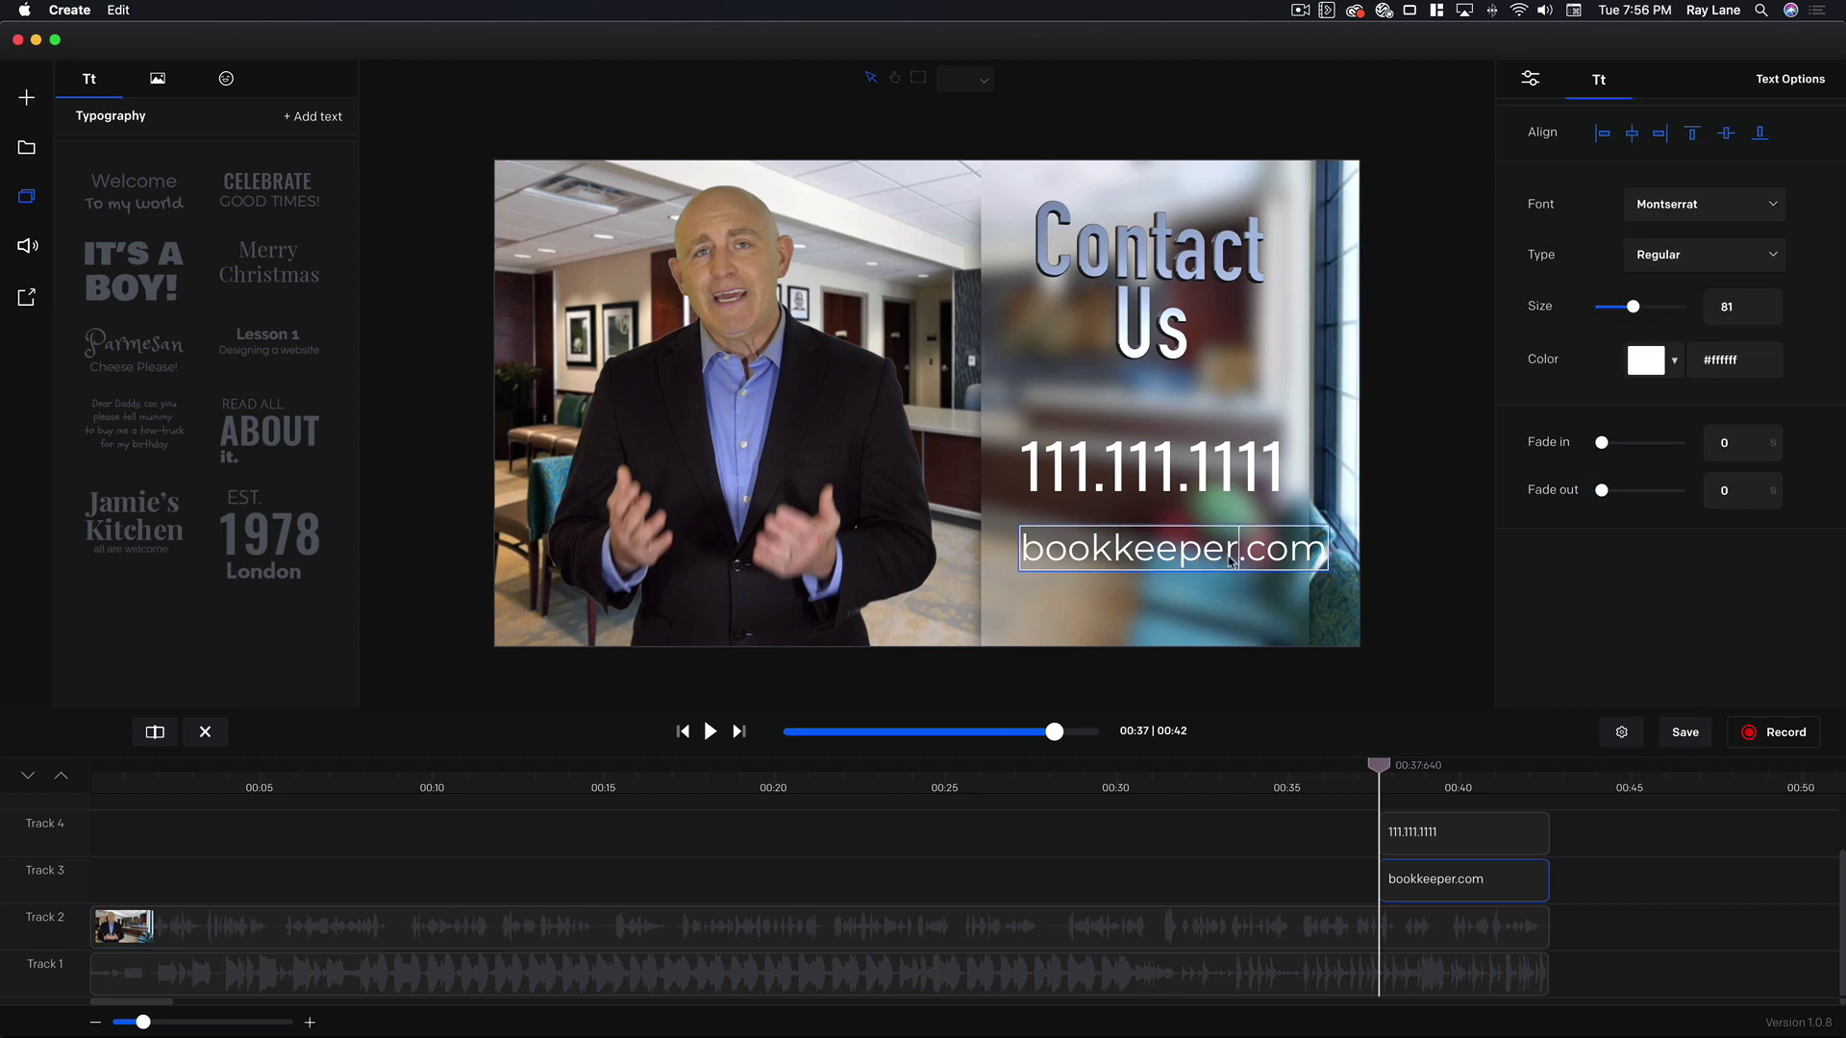
{"action": "left_click", "coordinate": [1209, 556]}
{"action": "left_click_drag", "start_coordinate": [1209, 556], "coordinate": [1186, 540]}
{"action": "left_click", "coordinate": [1189, 542]}
{"action": "left_click_drag", "start_coordinate": [1161, 457], "coordinate": [1161, 455]}
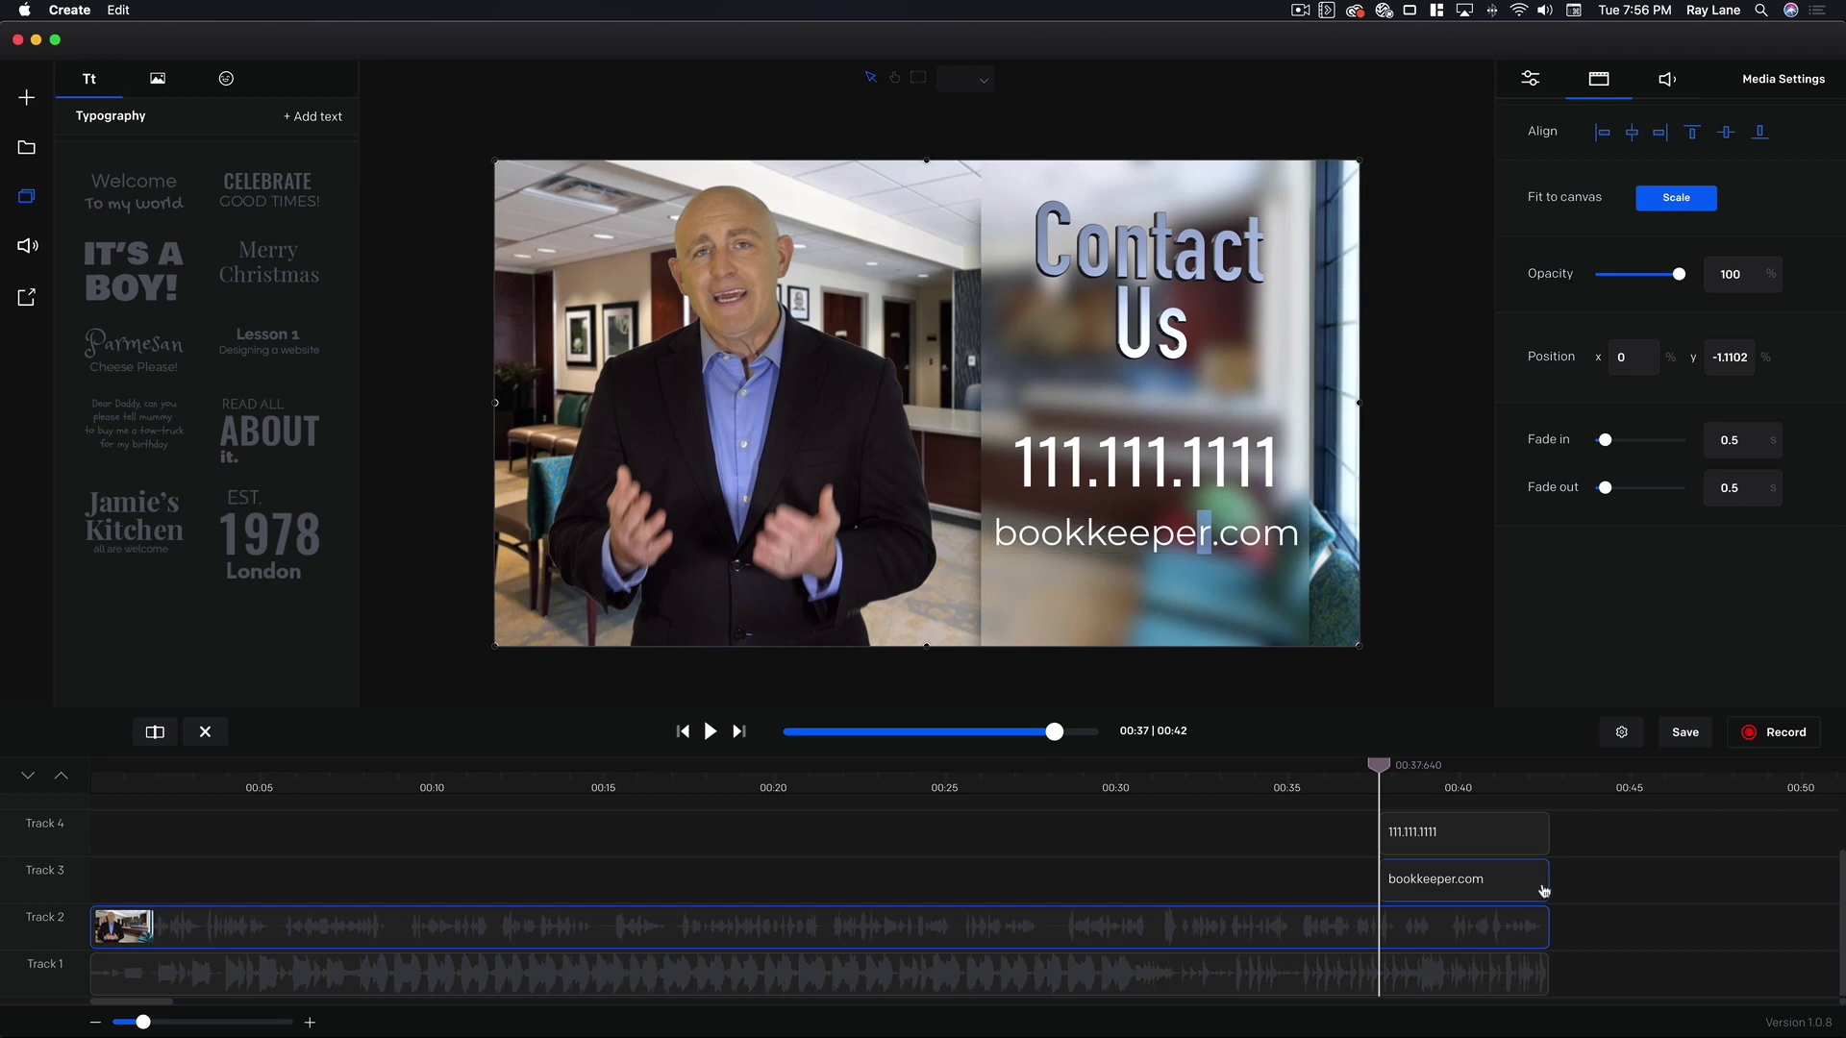
Step: Give the bookkeeper.com text clip a fade-in of 1 second
{"action": "left_click", "coordinate": [1431, 883]}
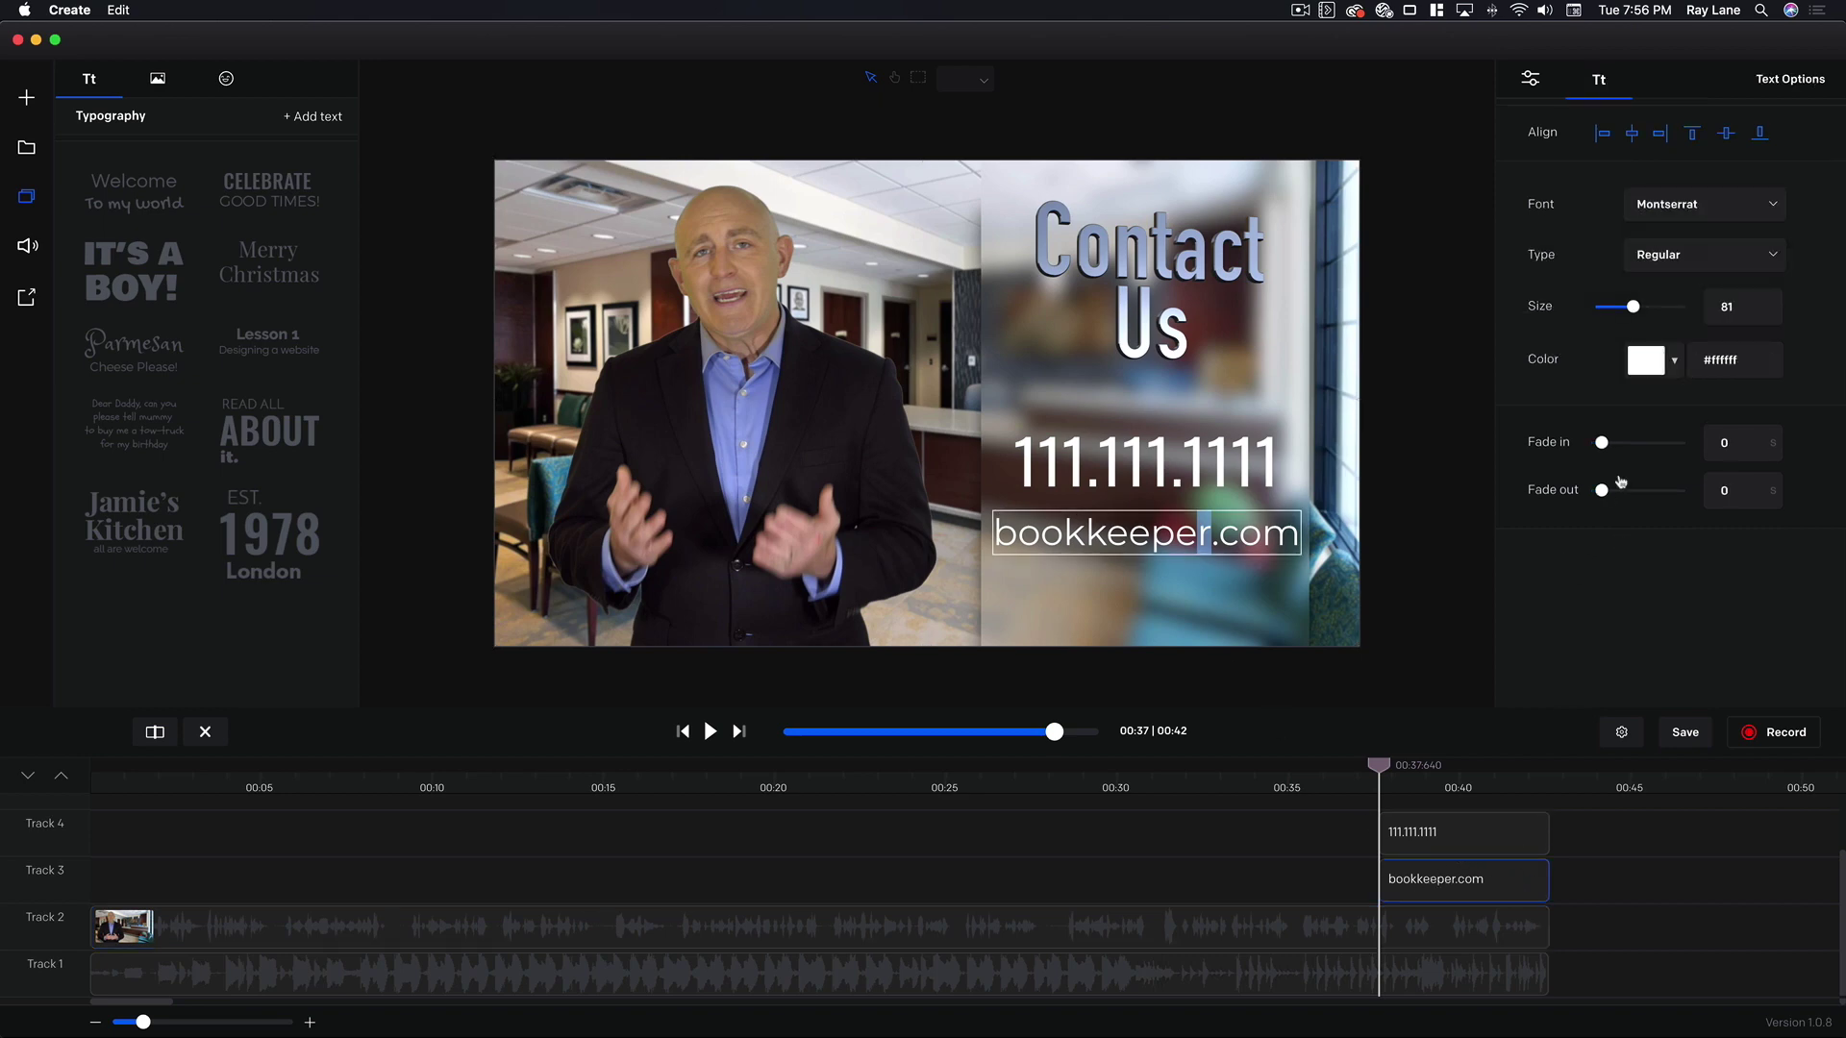
{"action": "left_click", "coordinate": [1731, 442]}
{"action": "type", "text": "1"}
Step: Play back from just before Contact Us appears to check the text fade-in, stopping at 00:38
{"action": "left_click", "coordinate": [1445, 845]}
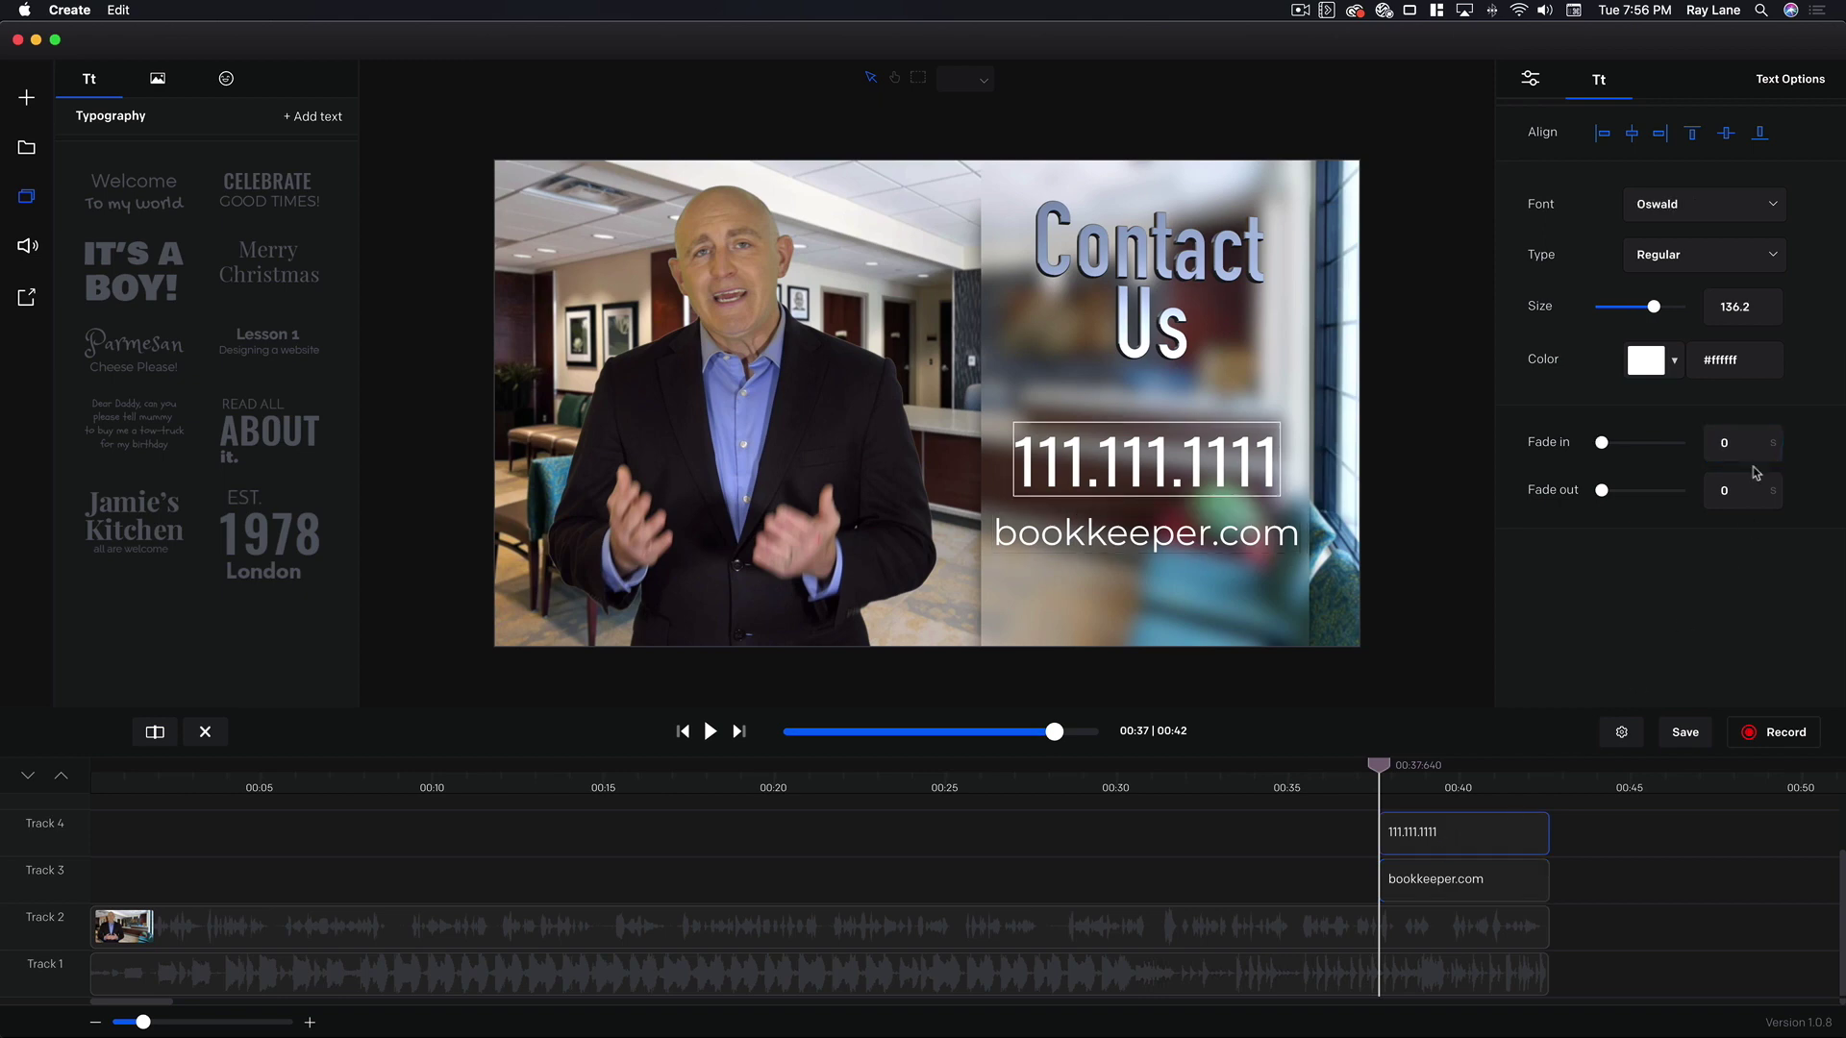
{"action": "left_click", "coordinate": [1355, 787]}
{"action": "left_click", "coordinate": [710, 732]}
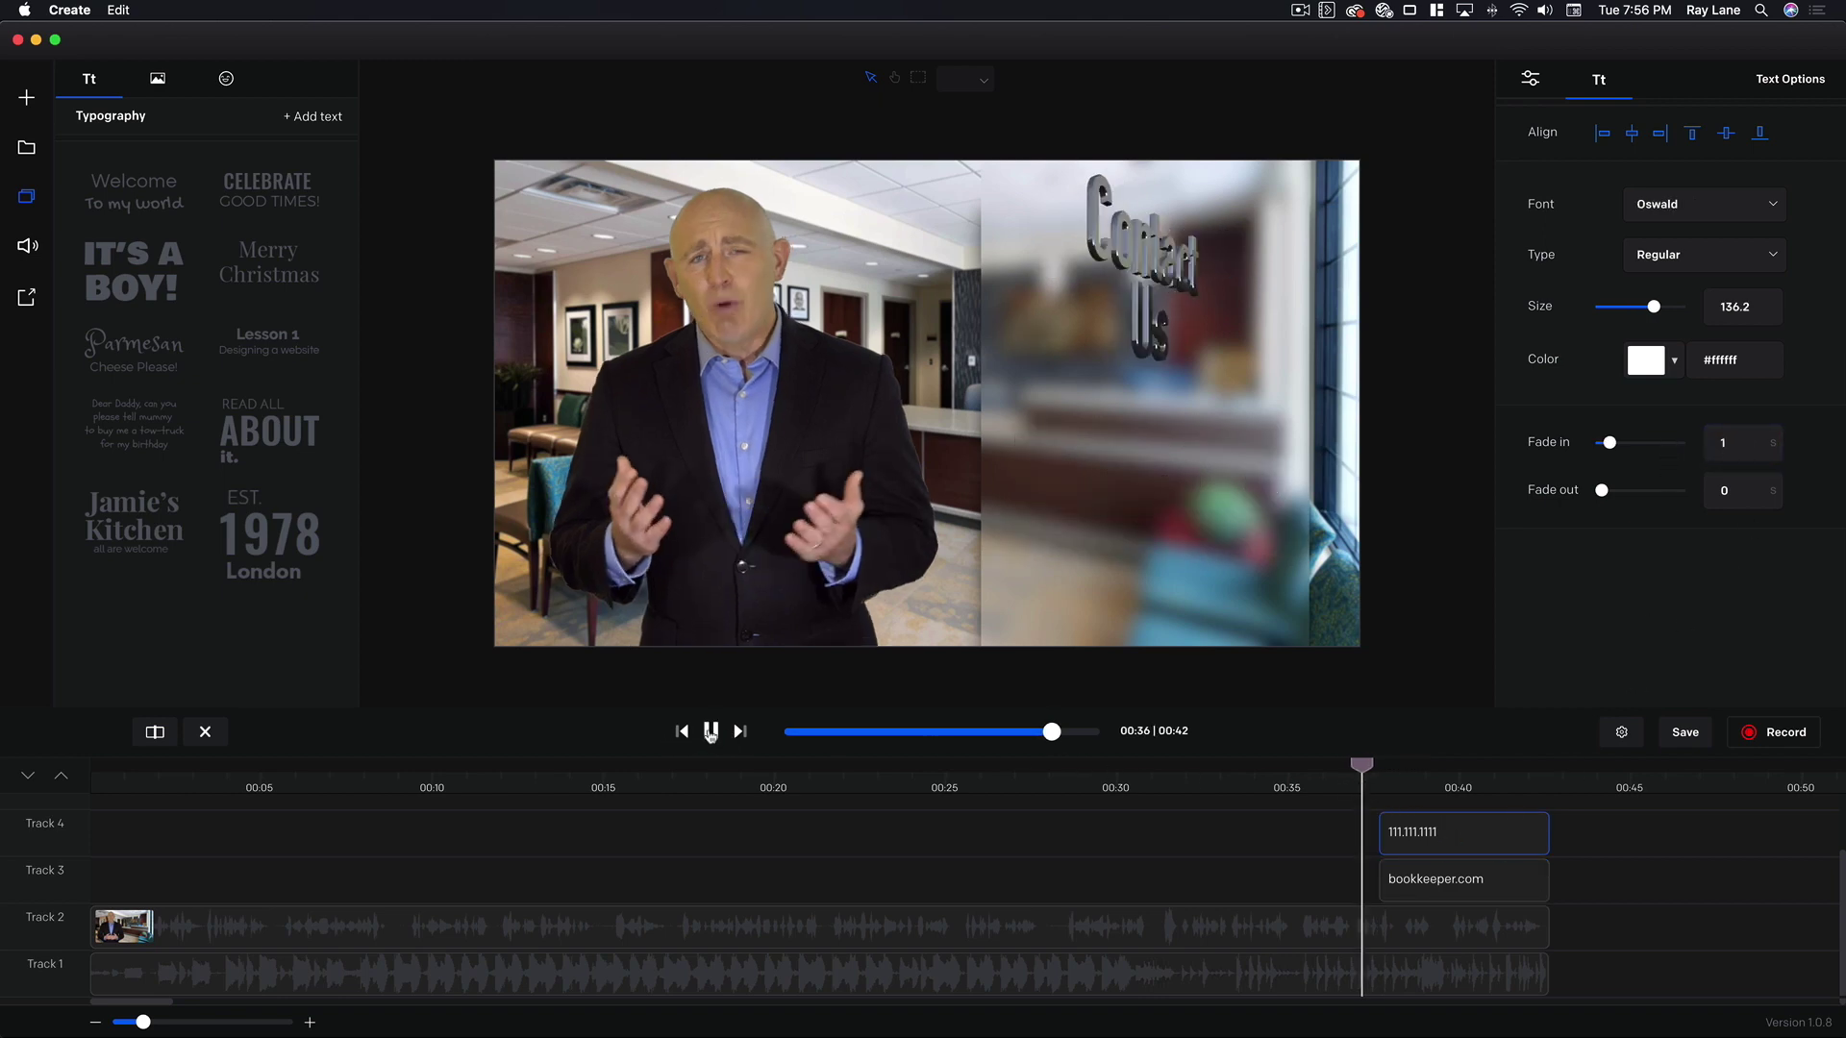
{"action": "left_click", "coordinate": [711, 732]}
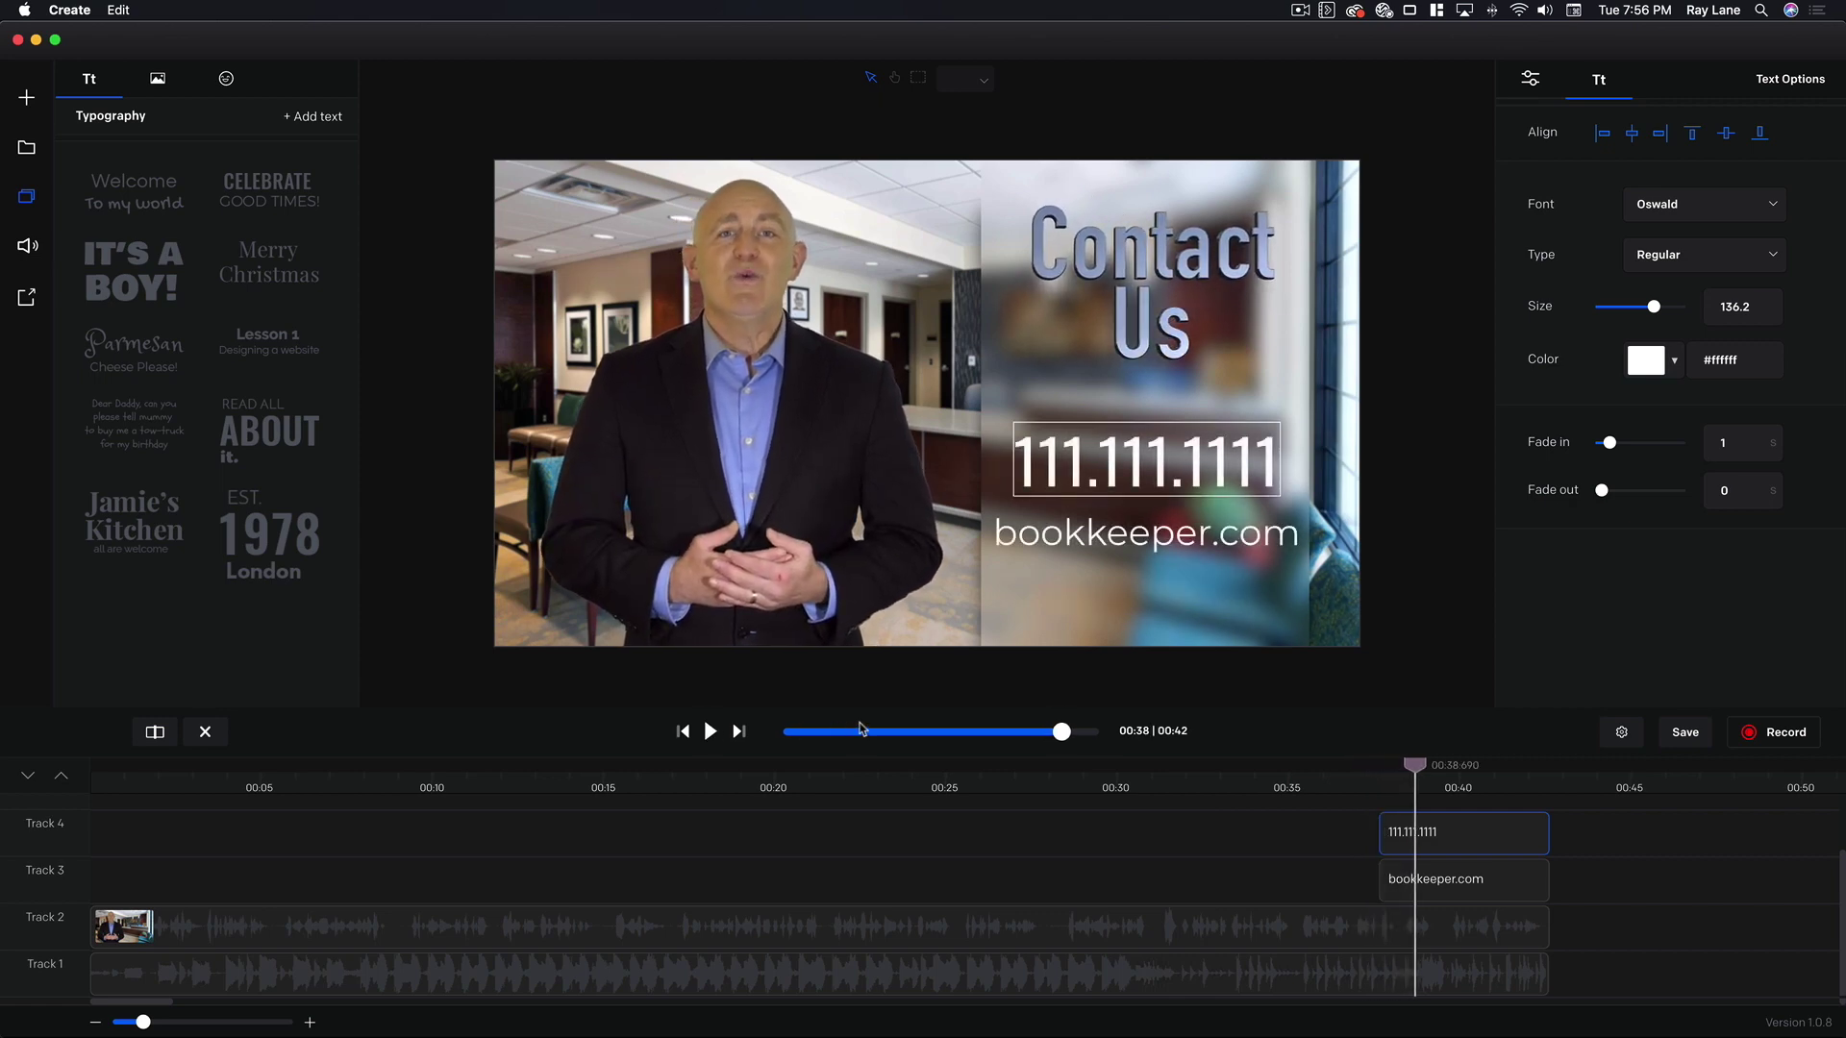
{"action": "left_click", "coordinate": [1074, 456]}
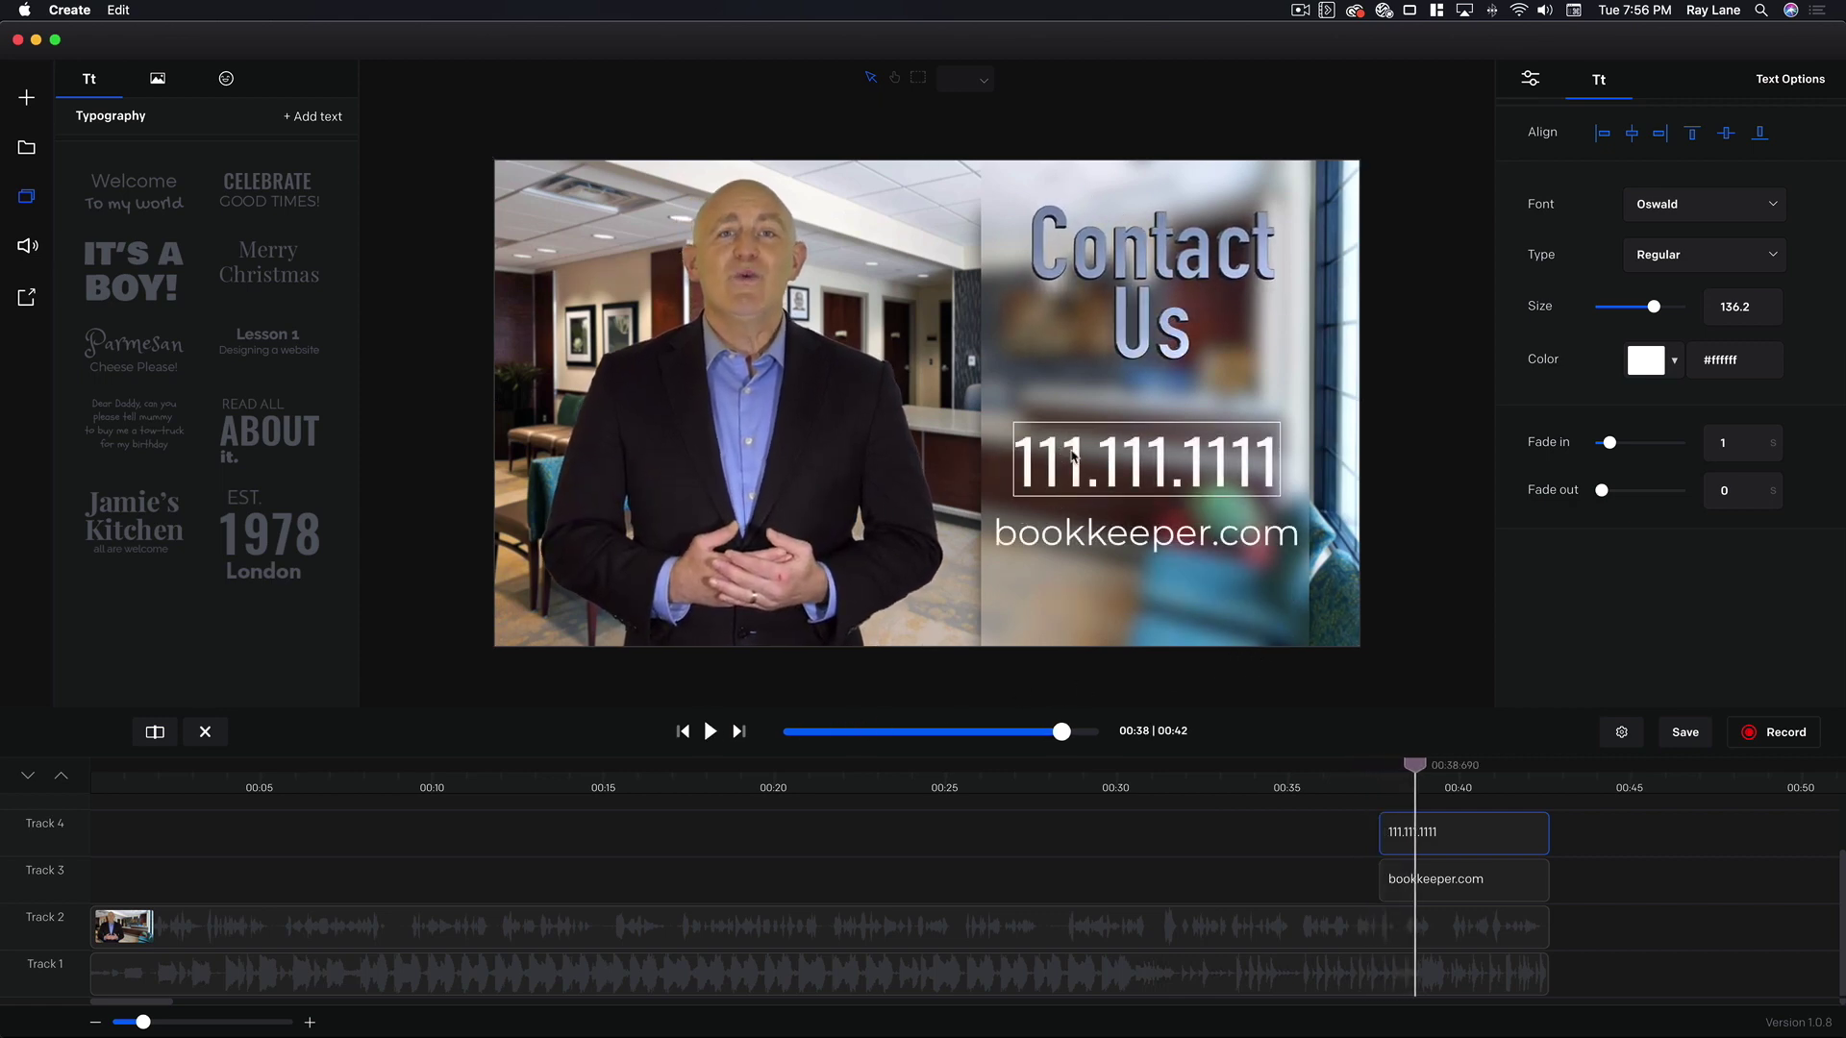